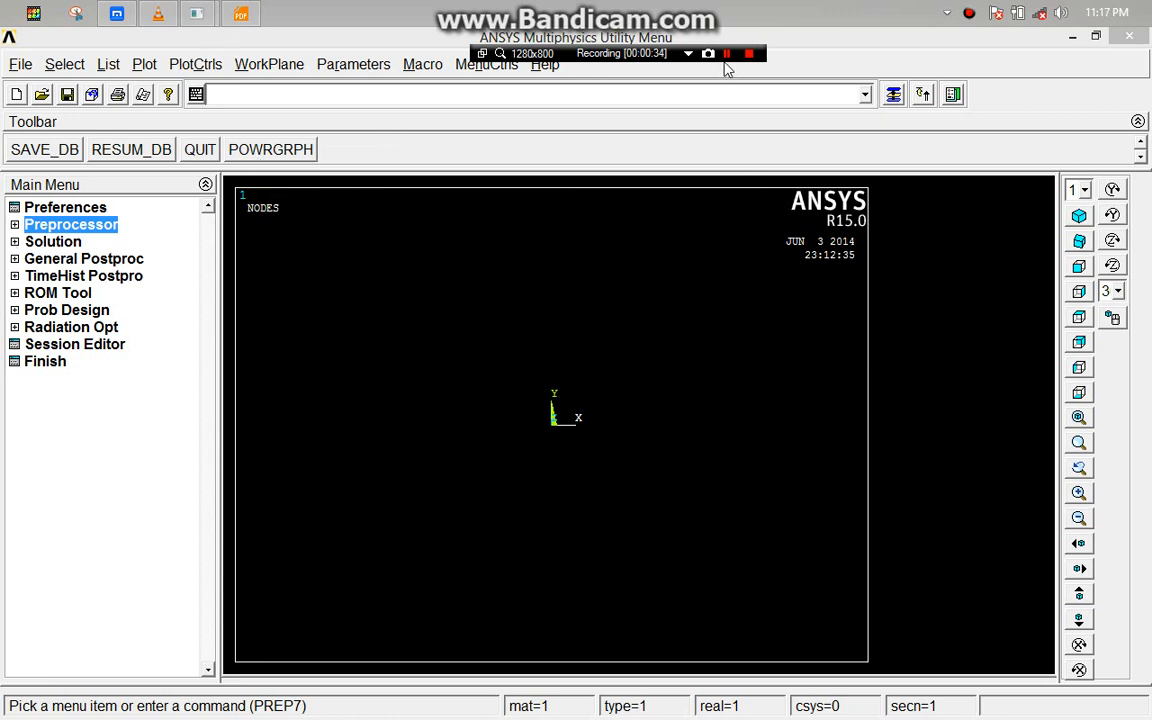
- Switch to PhotoFiltre to examine the column sketch's load, length and cross-section, and return to ANSYS
left_click(727, 53)
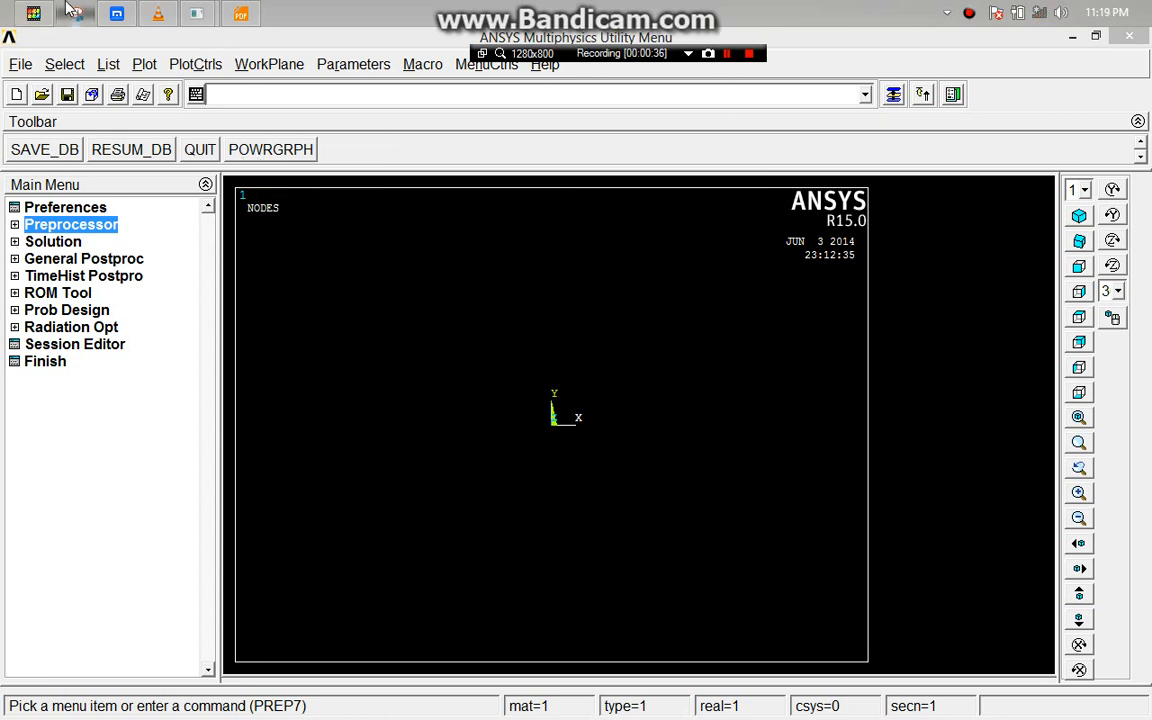
left_click(117, 13)
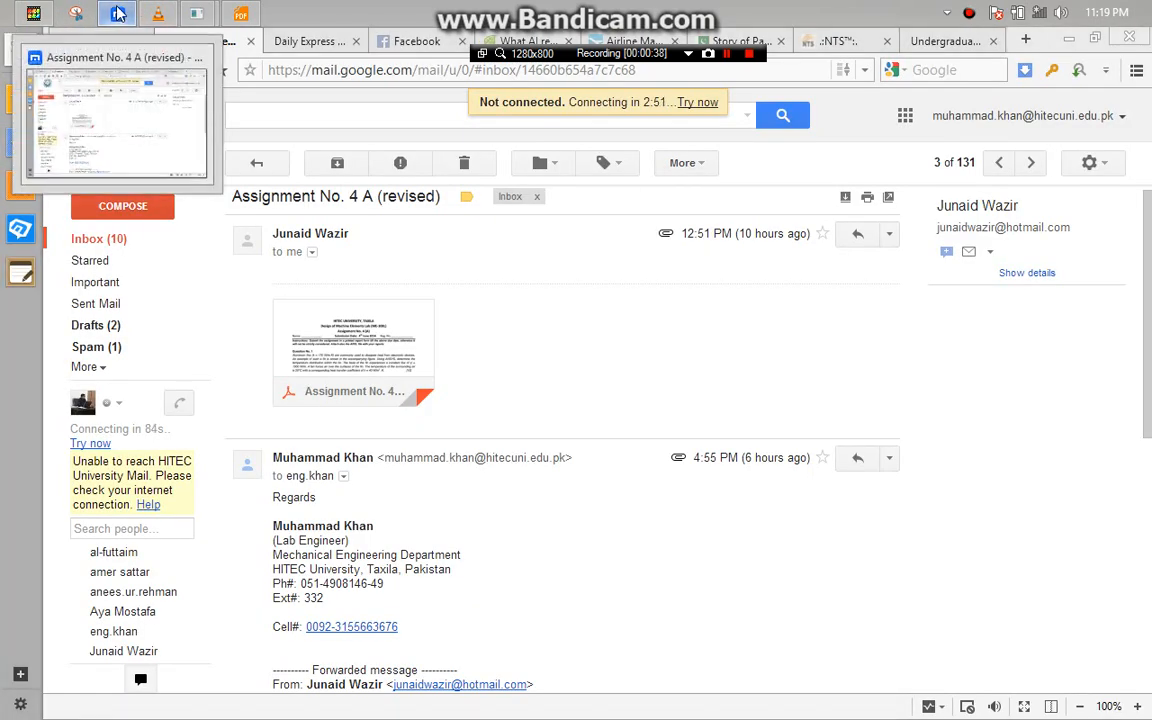
left_click(117, 13)
left_click(33, 13)
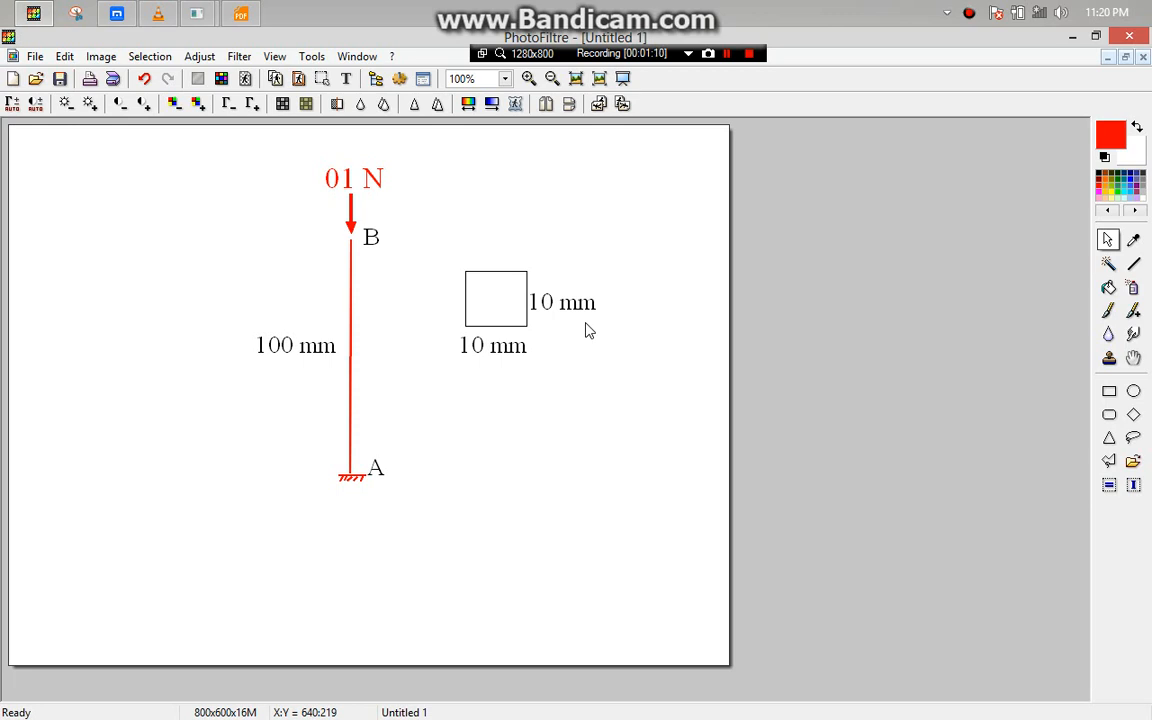
mouse_move(197, 13)
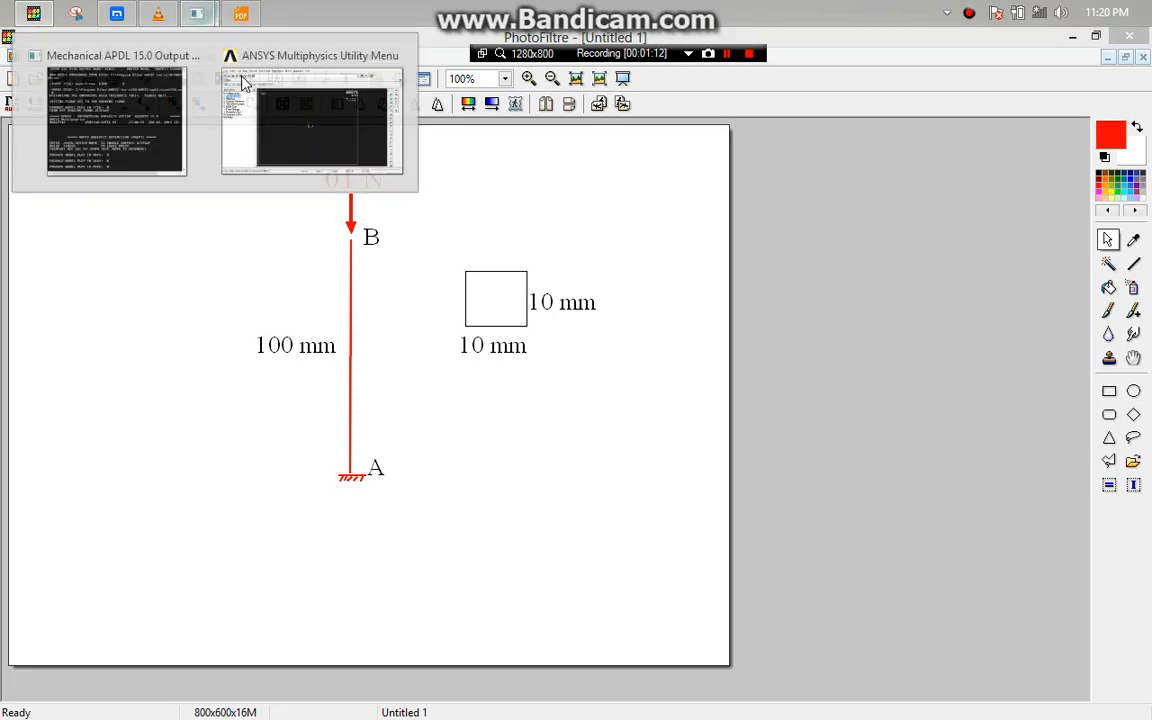
left_click(300, 133)
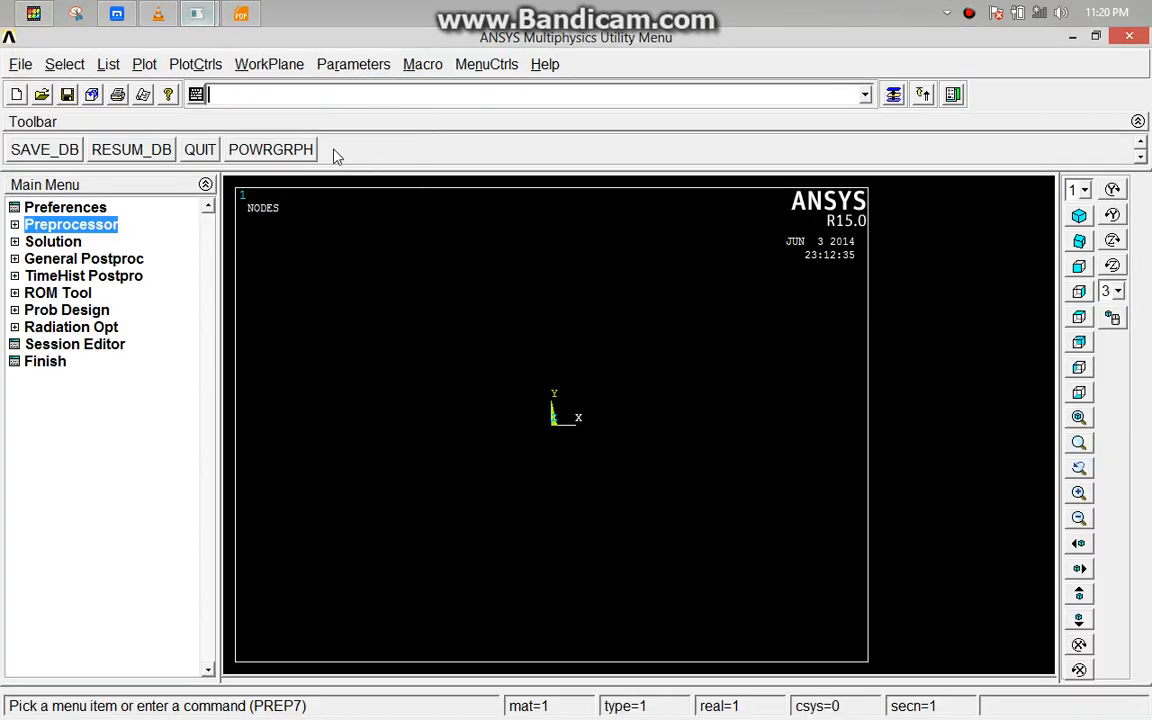
- Check which structural beam elements the element type library offers, without adding any of them
left_click(86, 226)
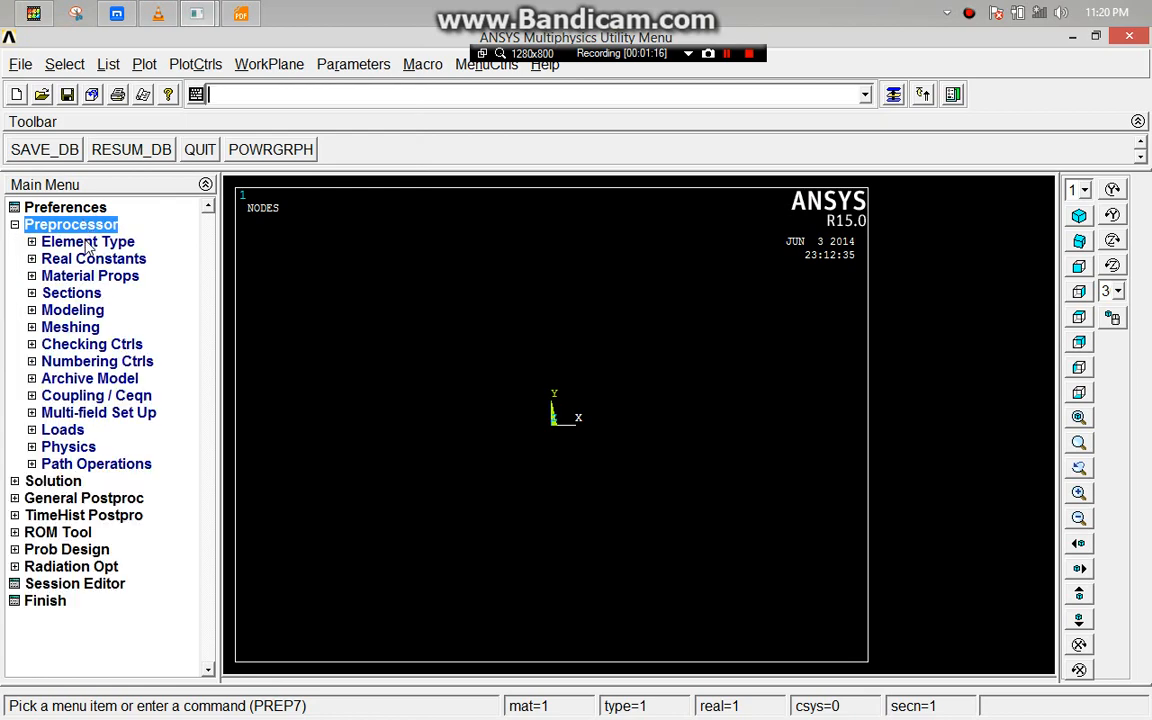
left_click(87, 243)
left_click(90, 259)
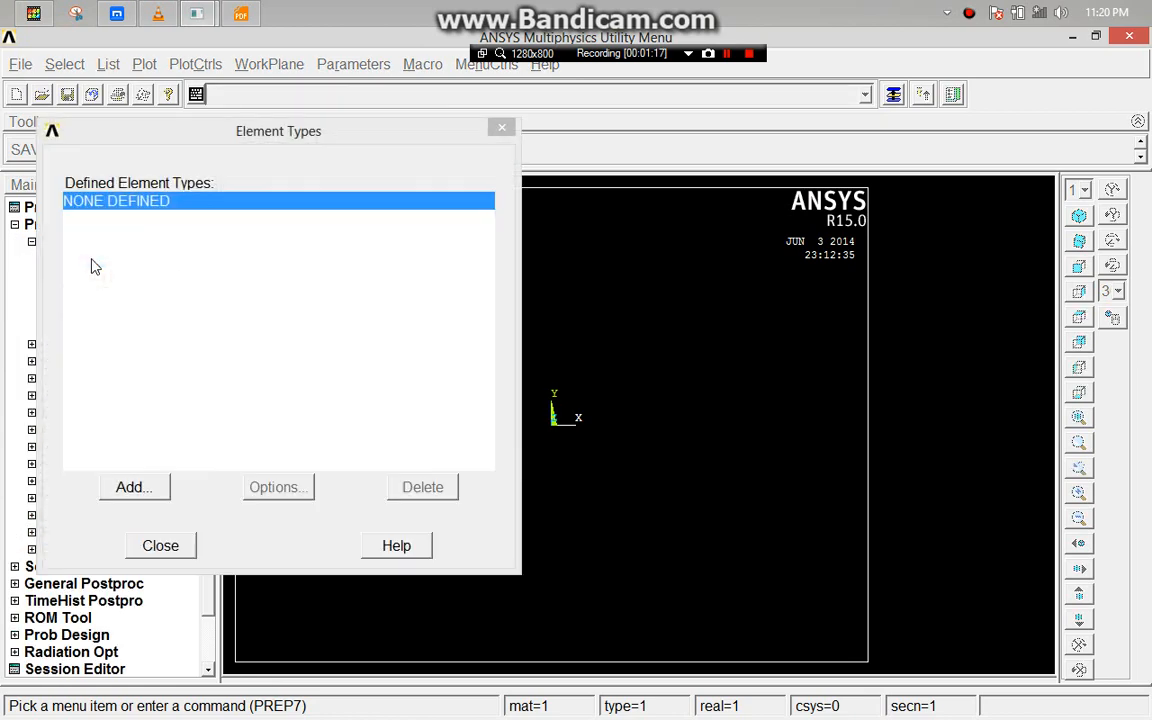
left_click(140, 487)
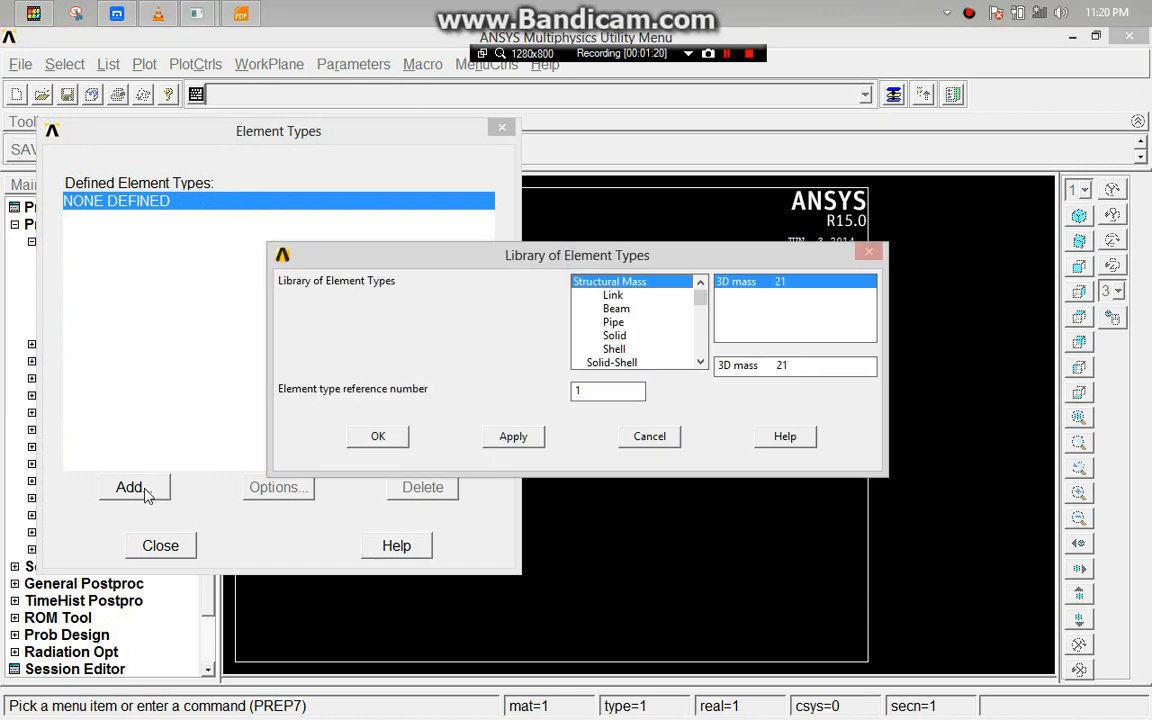
left_click(621, 310)
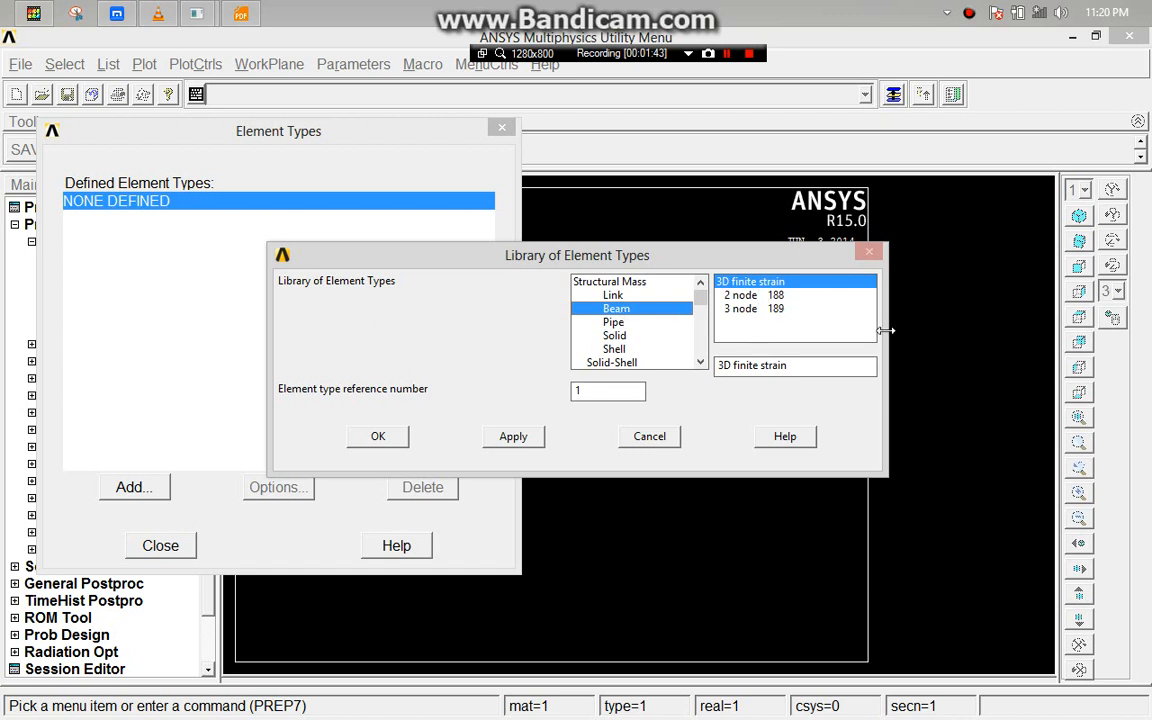
left_click(657, 440)
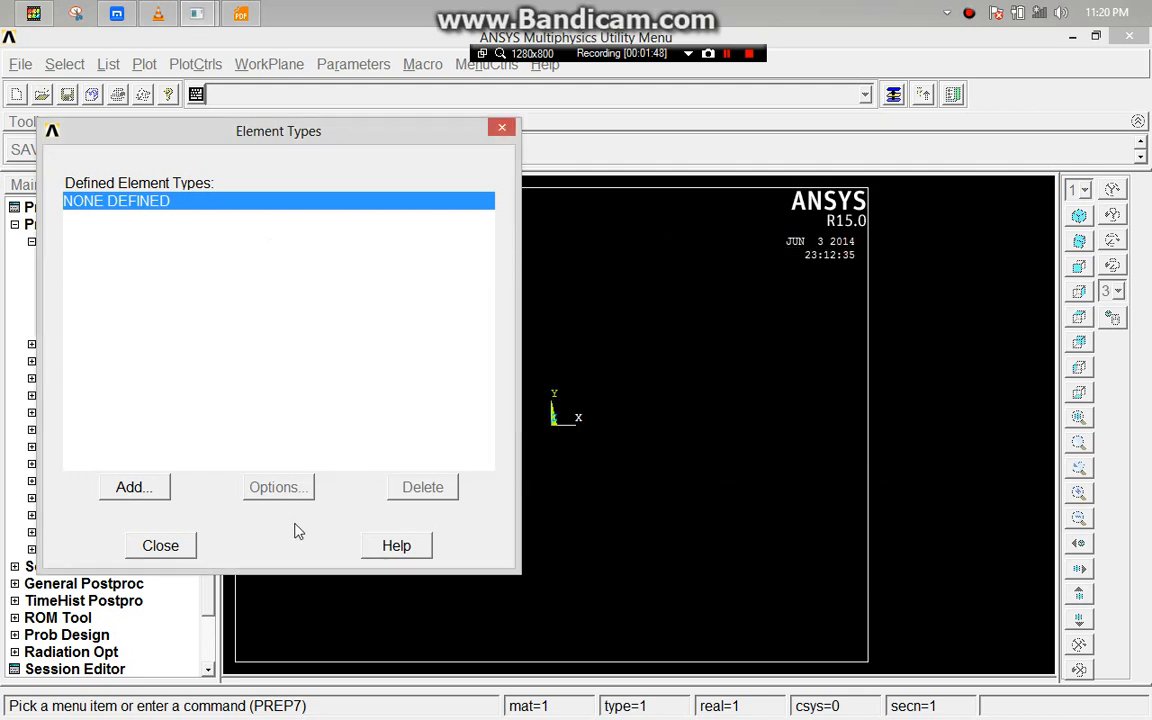
left_click(158, 545)
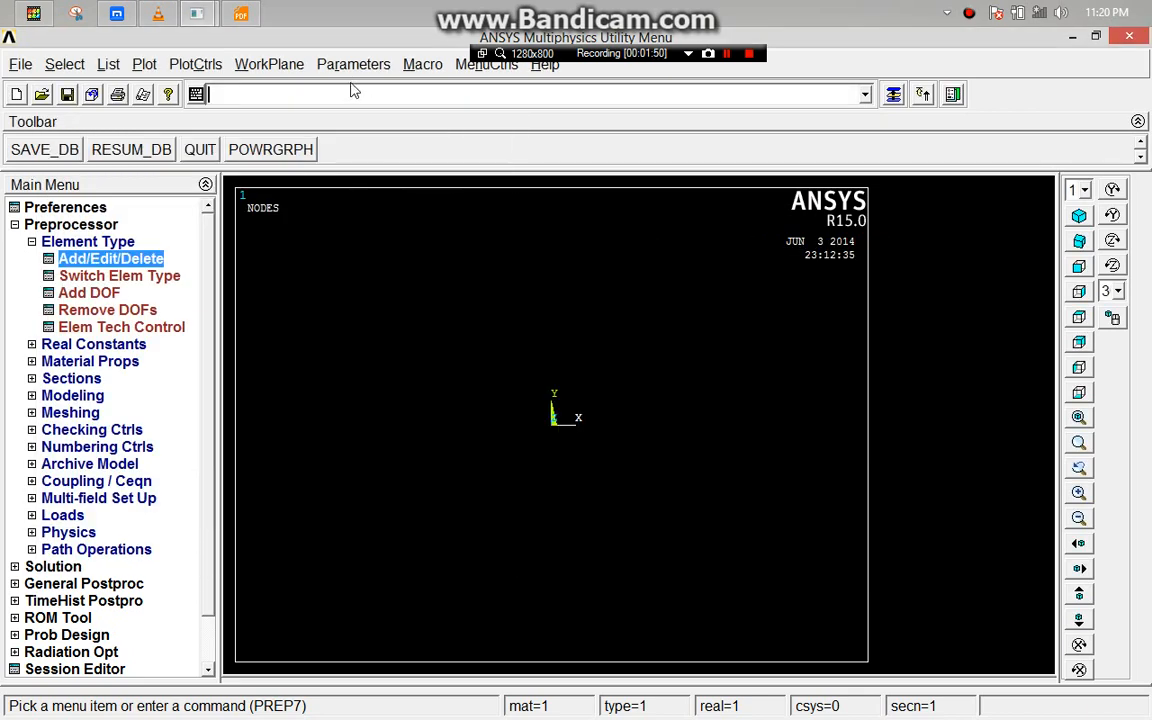
- Define element type 1 as BEAM3 with the command et,1,beam3 and check it among the defined element types
type("et")
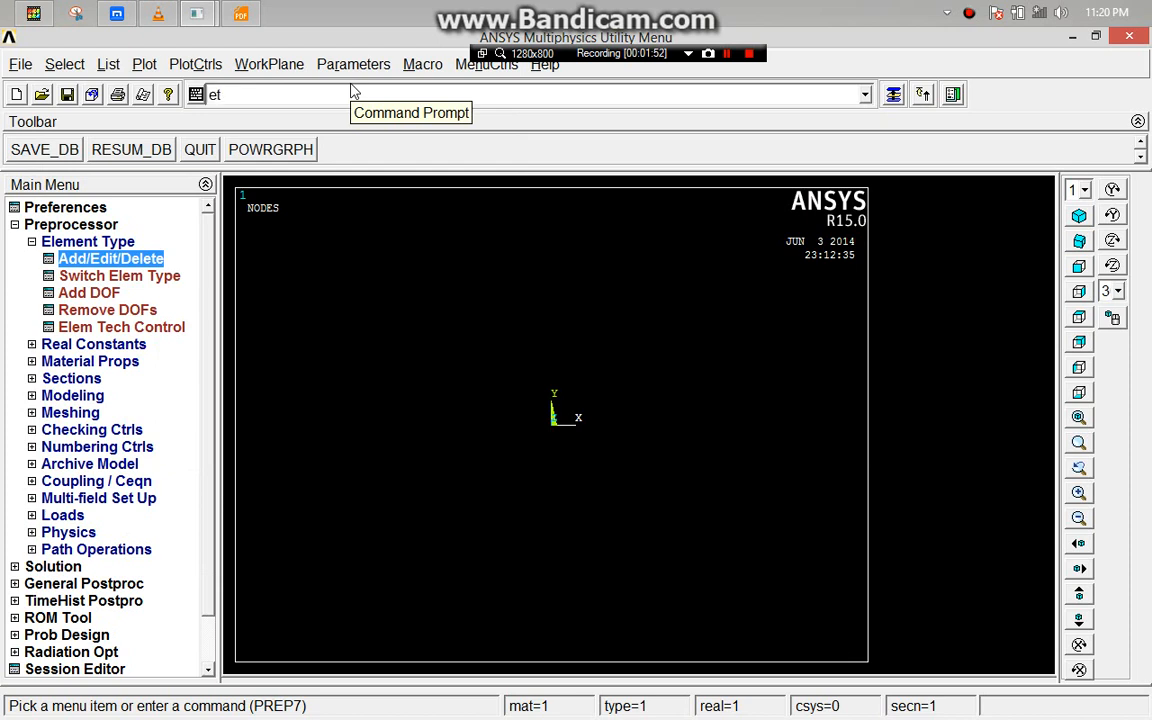
type(",1,beam3")
key("Return")
left_click(122, 260)
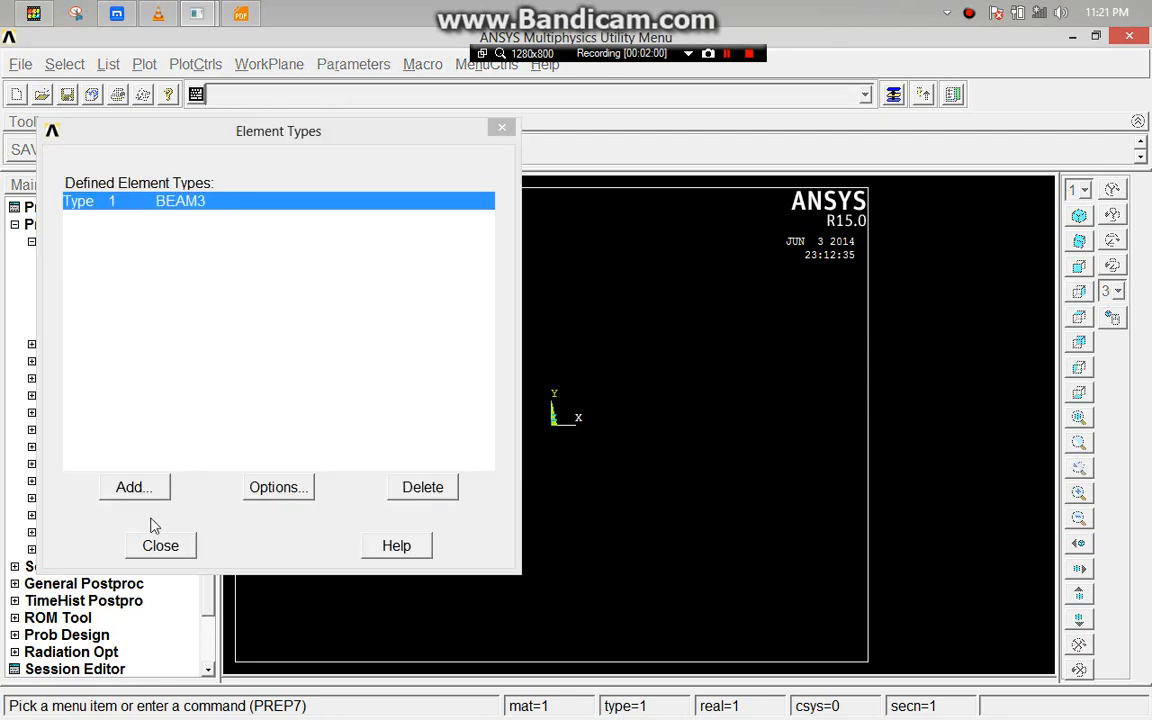
left_click(166, 545)
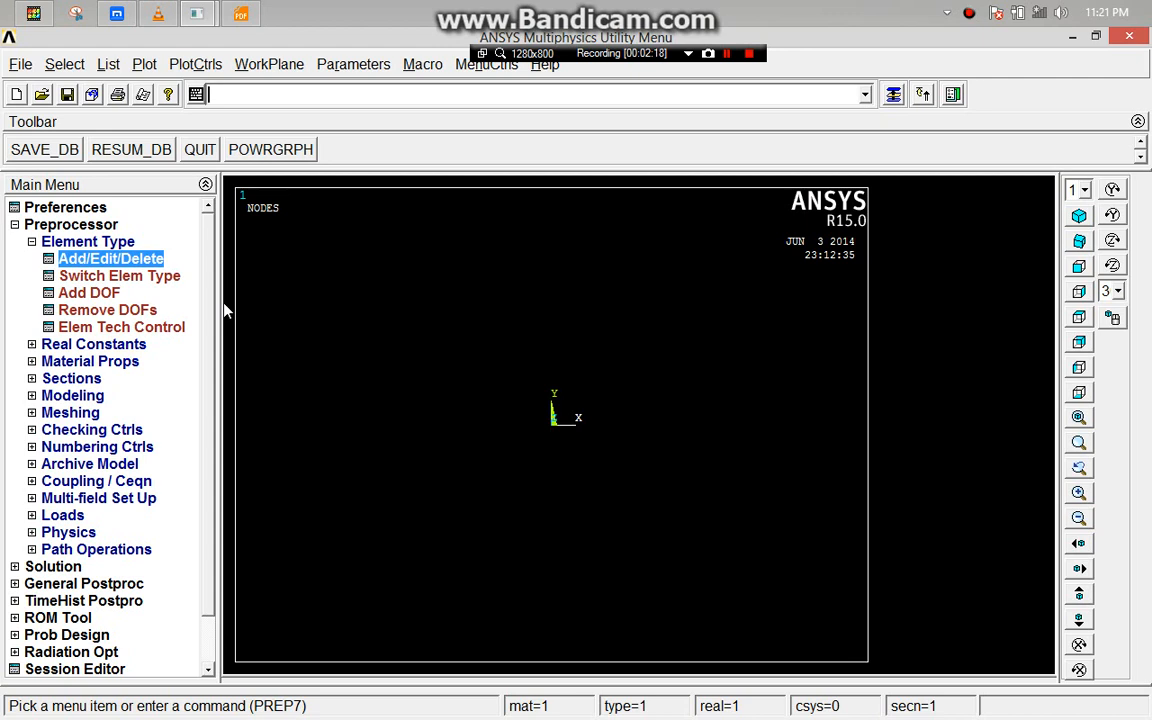
- Consult the square cross-section's dimensions in the PhotoFiltre sketch and return to ANSYS
type("r")
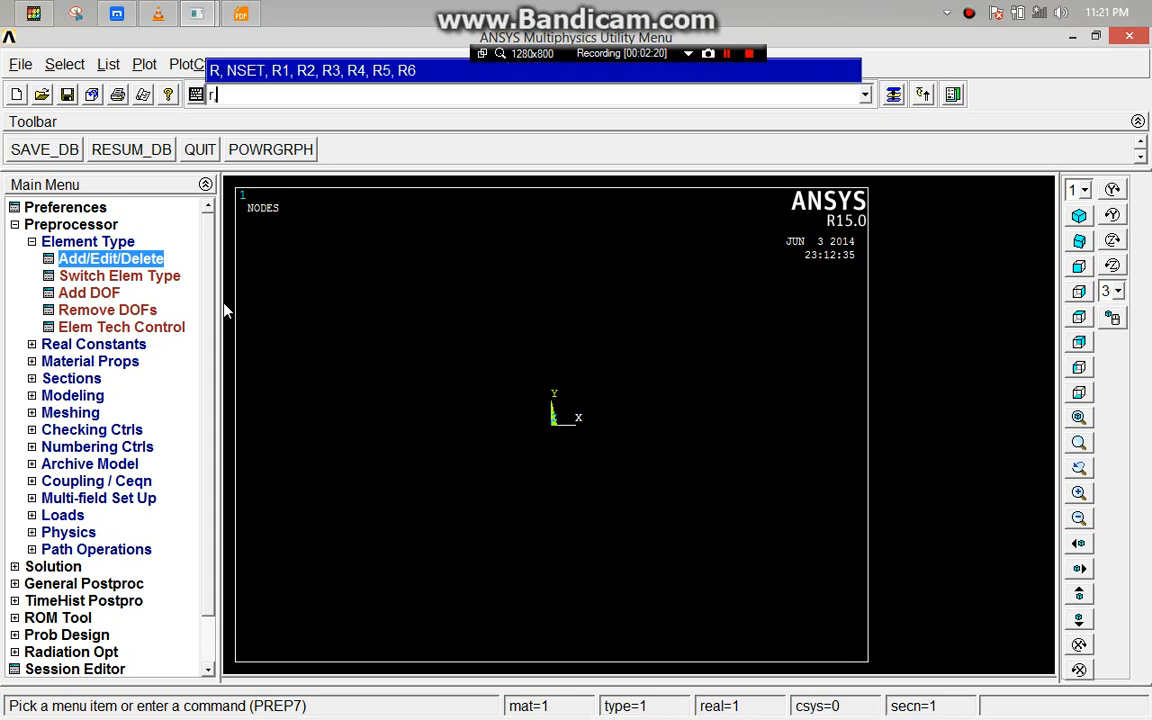
key("BackSpace")
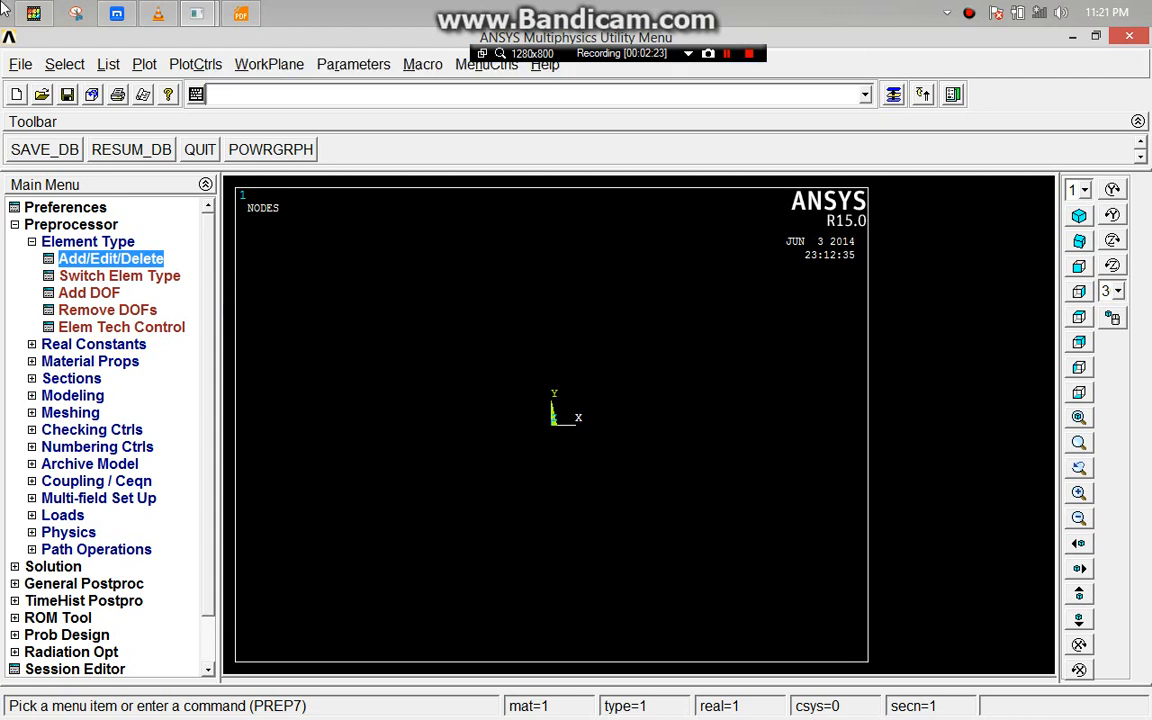
left_click(32, 13)
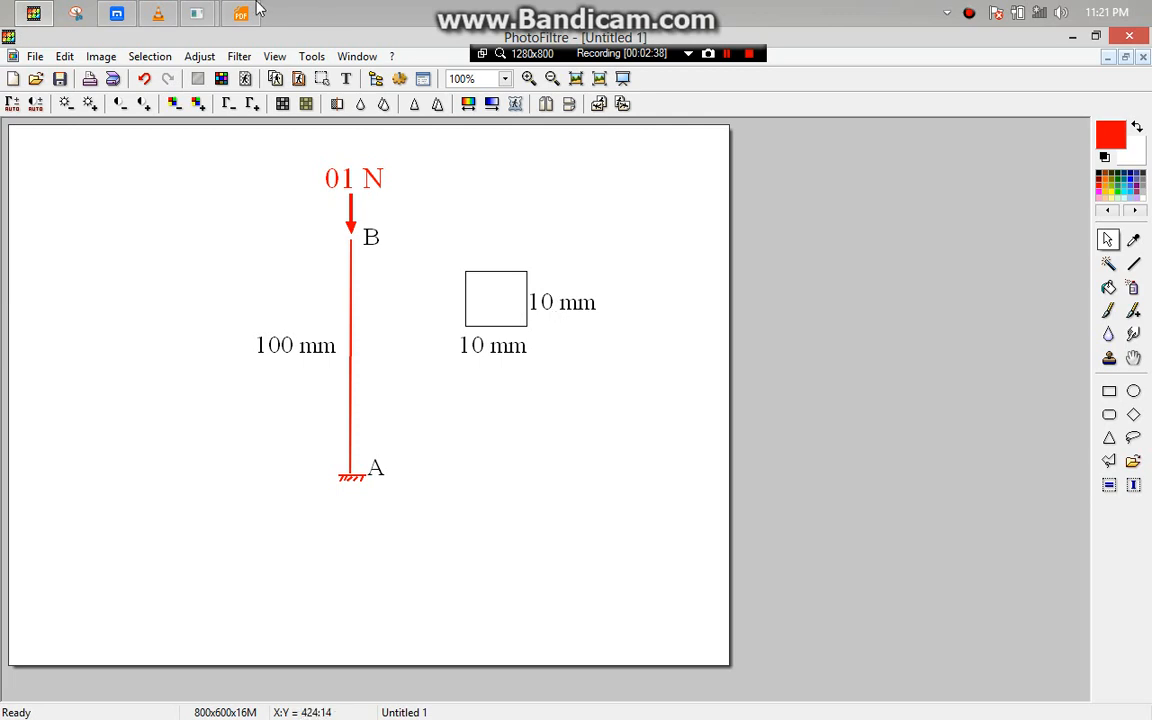
mouse_move(203, 10)
left_click(278, 105)
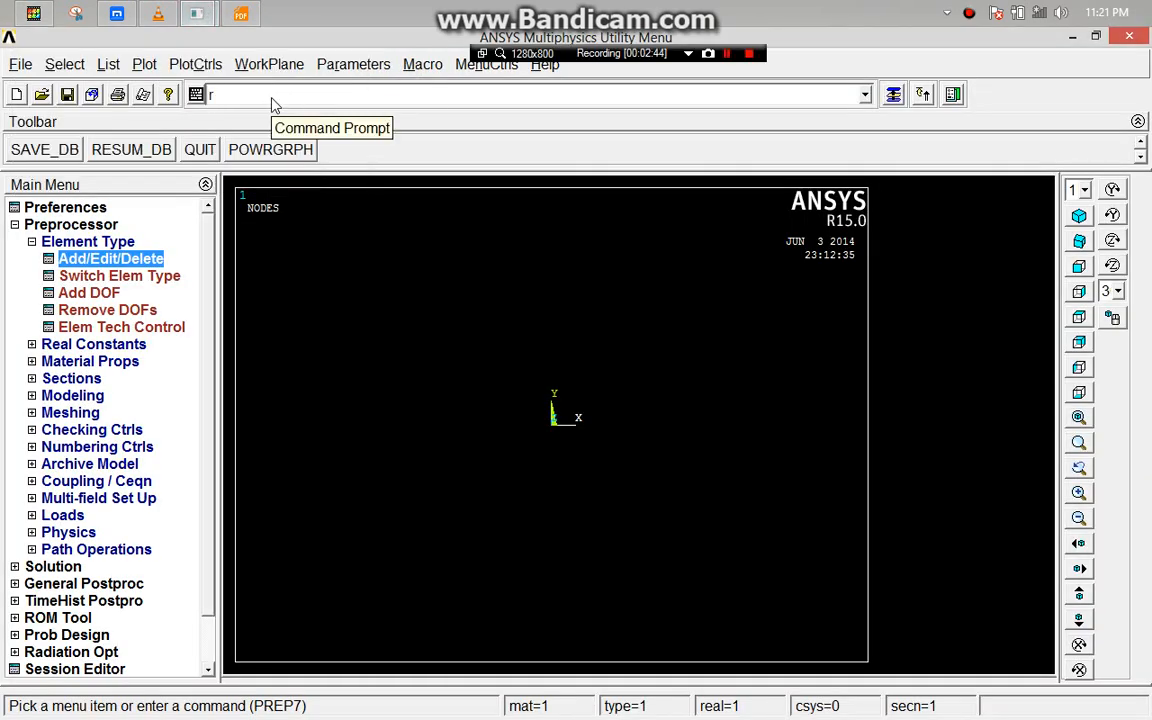
- Define real constant set 1 with the R command, giving area 100, the moment of inertia and height 10, and check the defined sets
type("r,1")
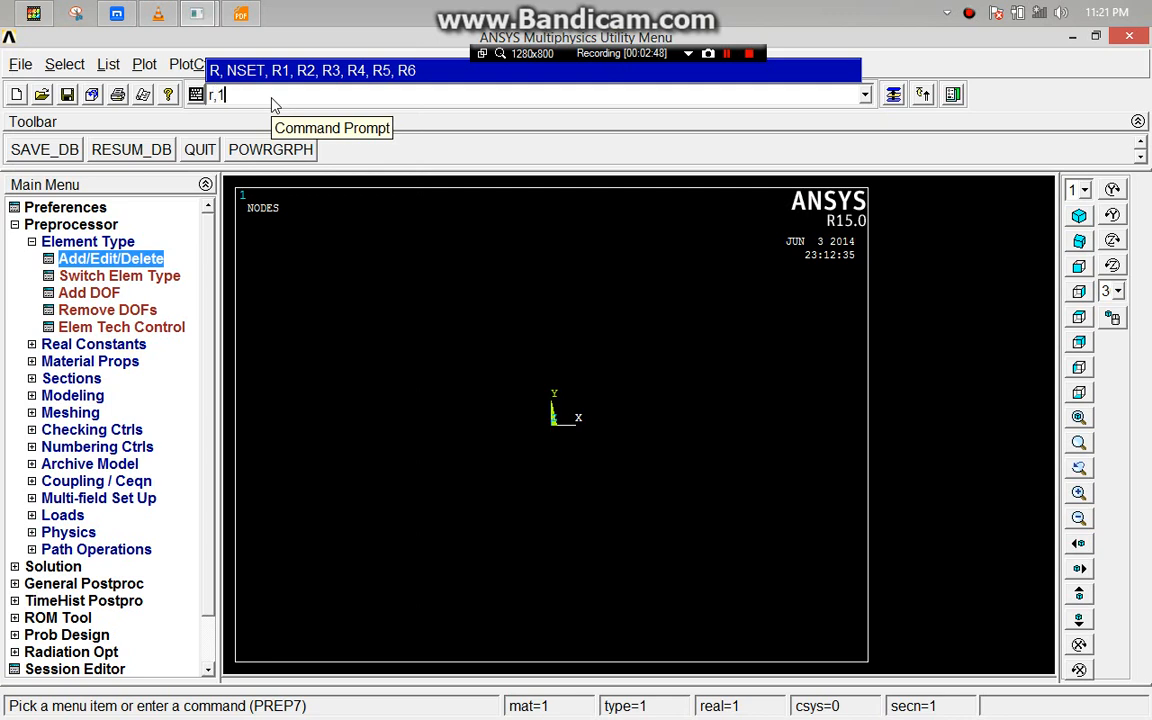
type(",100,")
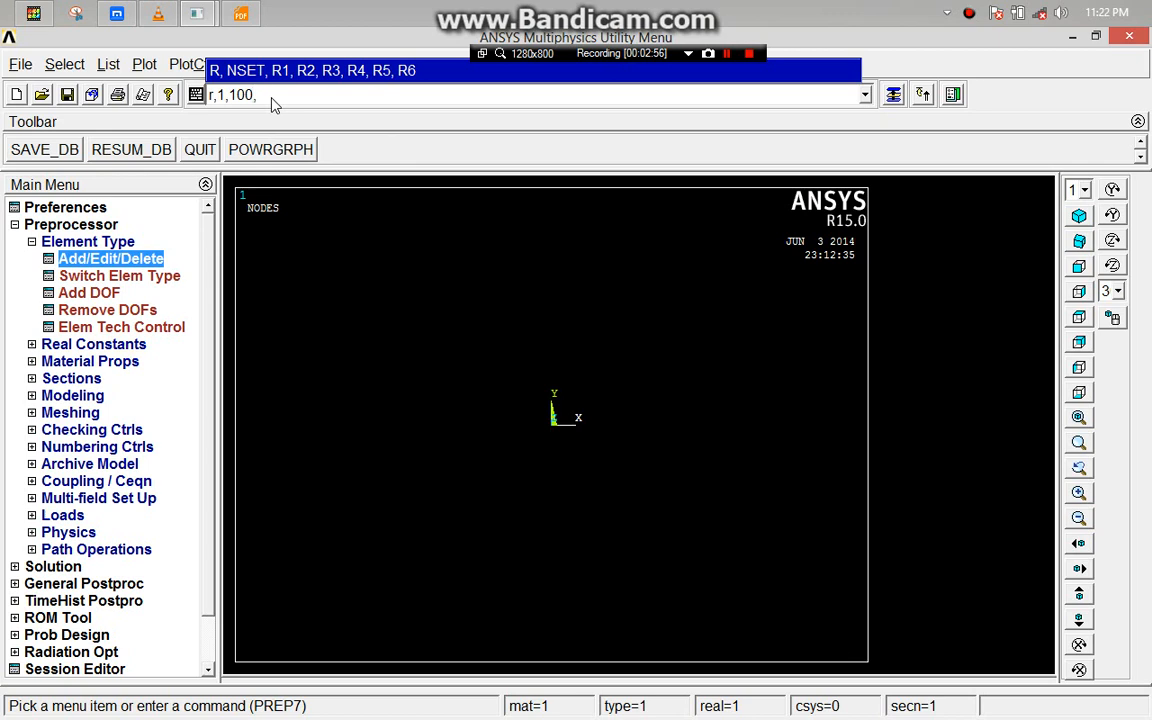
key("Return")
type(",83")
type(",")
type("10")
key("Return")
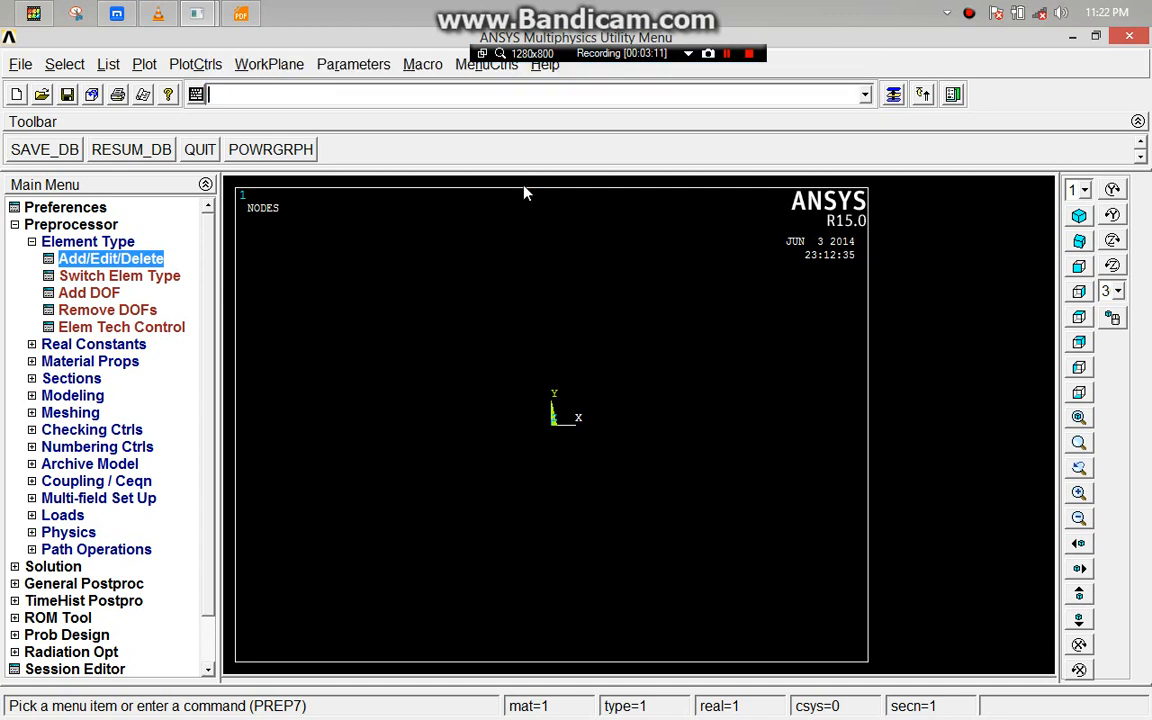
left_click(115, 344)
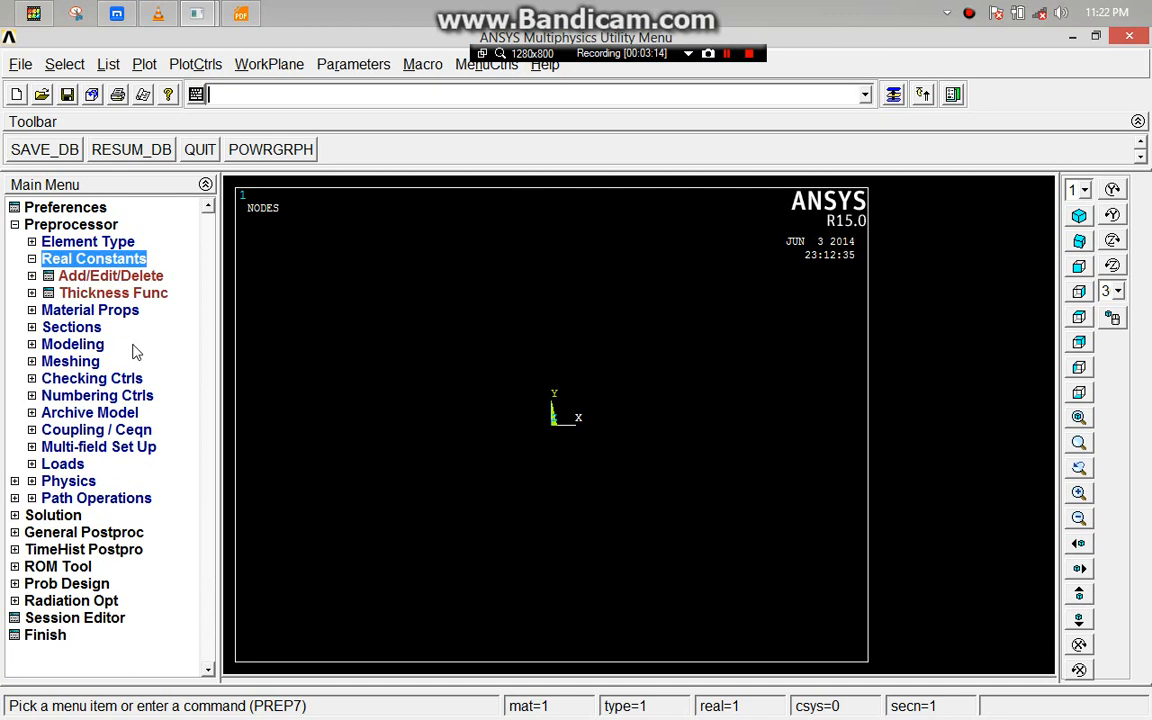
left_click(122, 276)
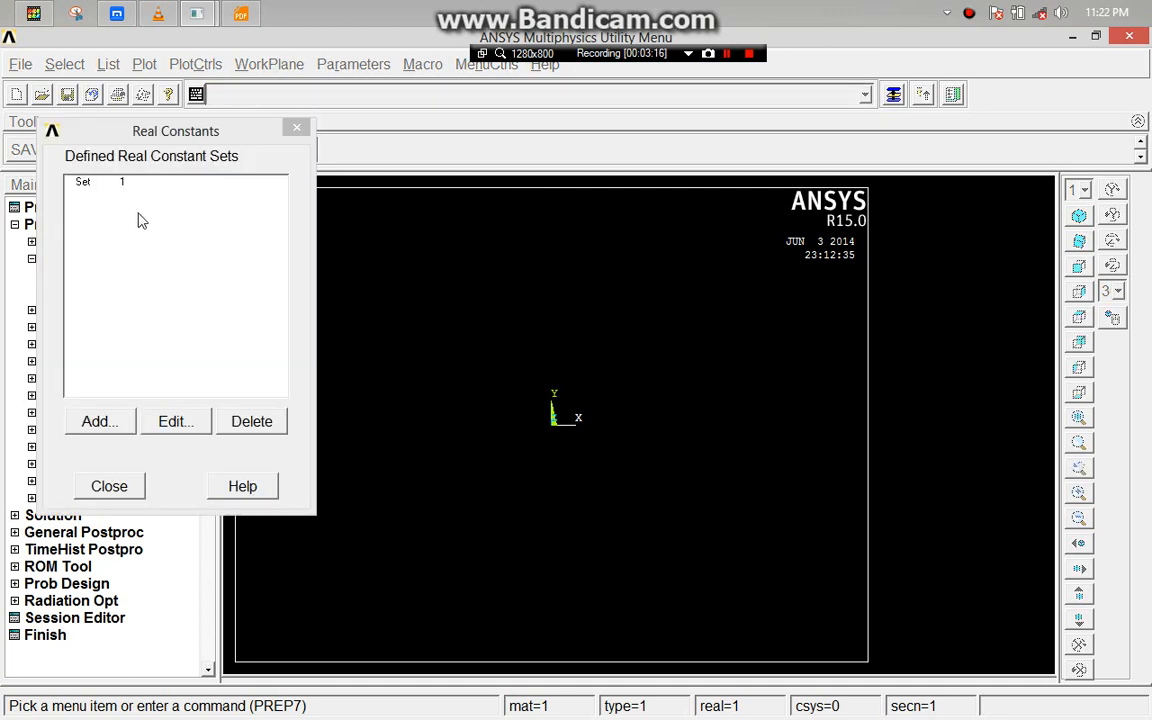
left_click(110, 487)
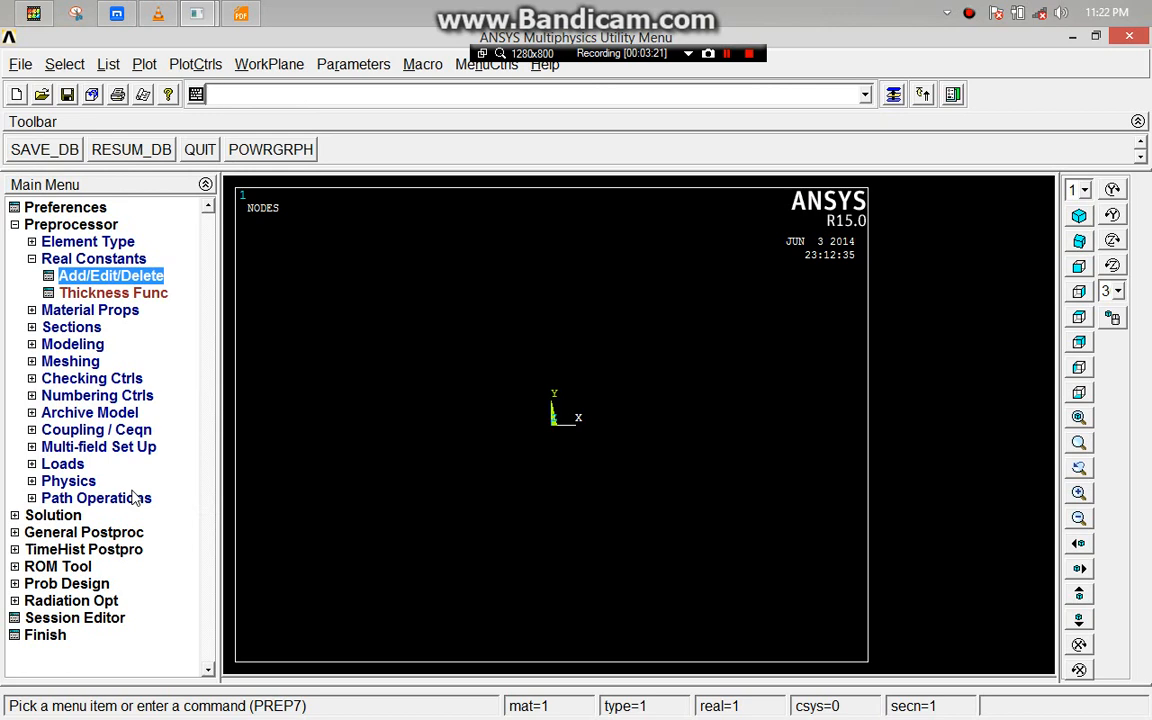
- Define material model 1 as structural linear elastic isotropic with EX 200e3 and PRXY 0.3
left_click(104, 313)
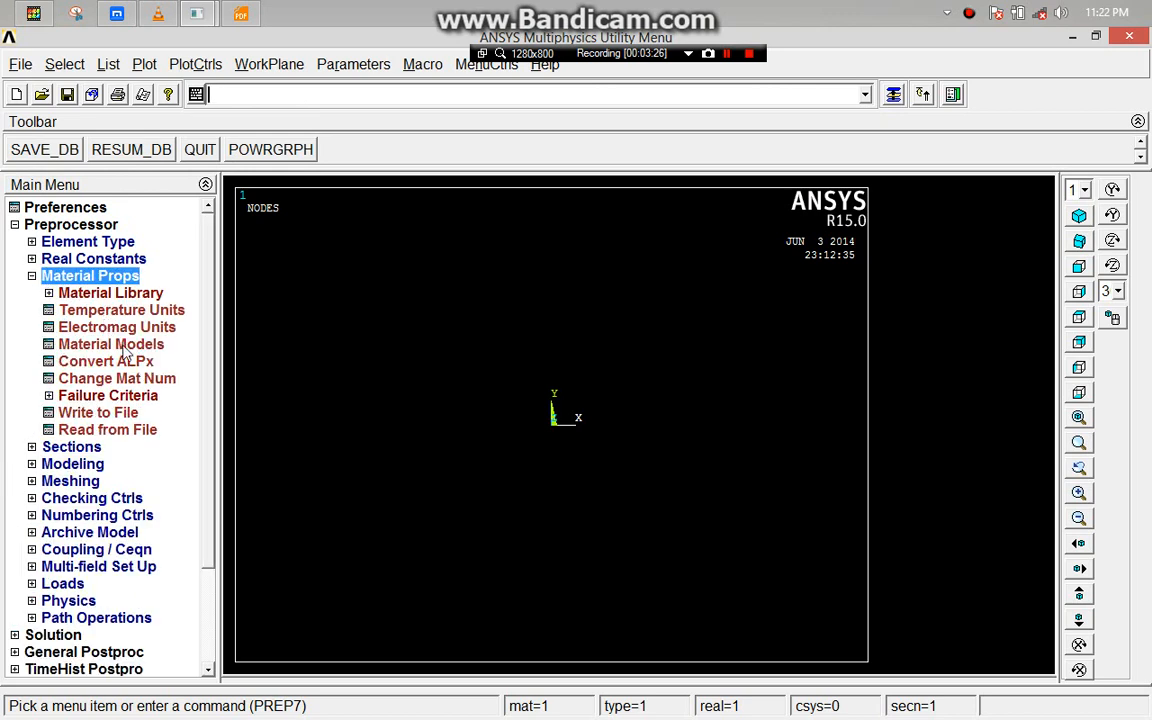
left_click(122, 345)
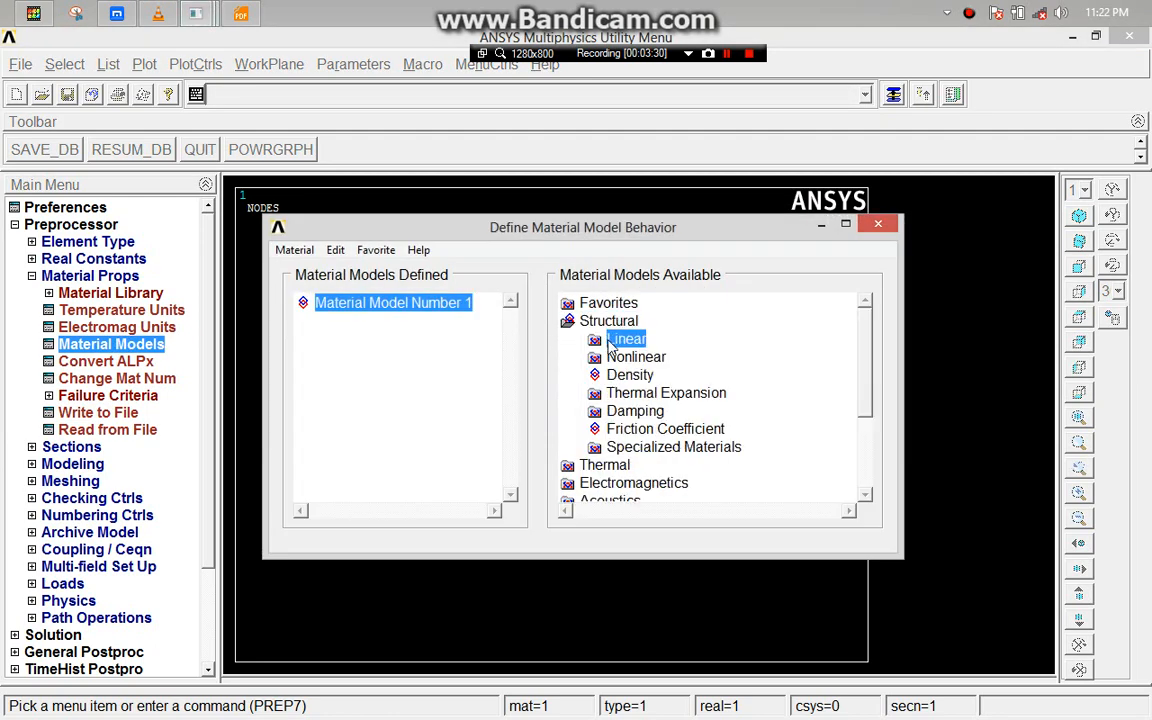
double_click(620, 339)
double_click(652, 357)
double_click(680, 376)
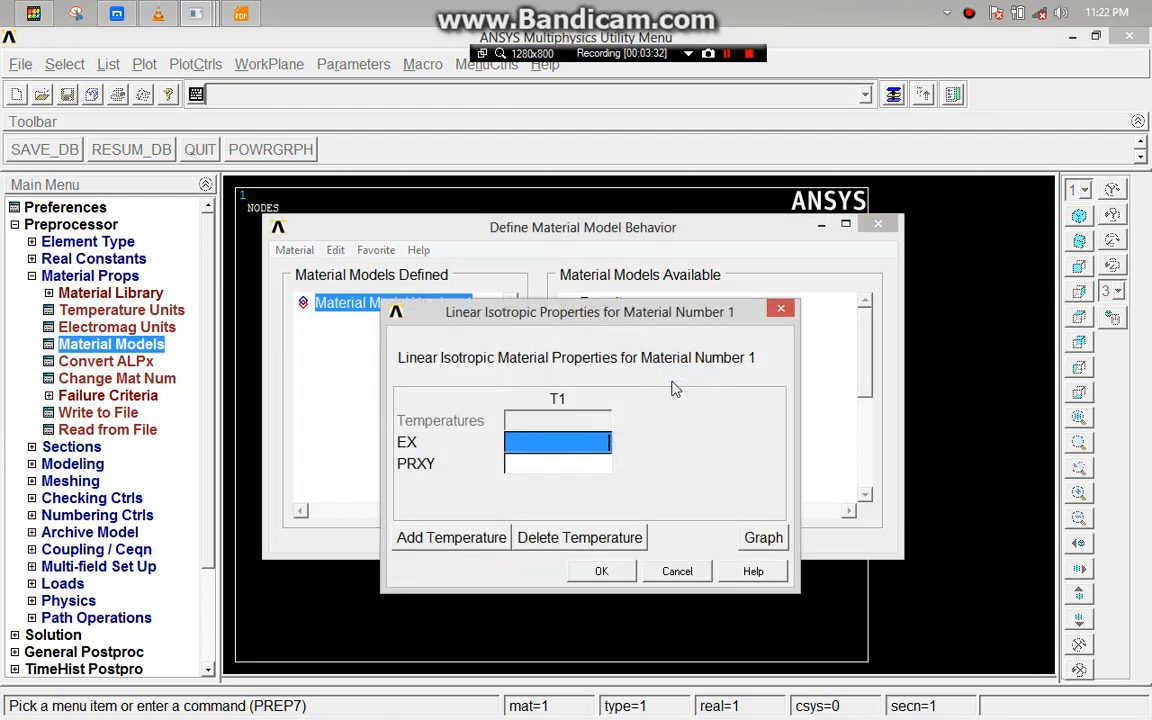
type("200")
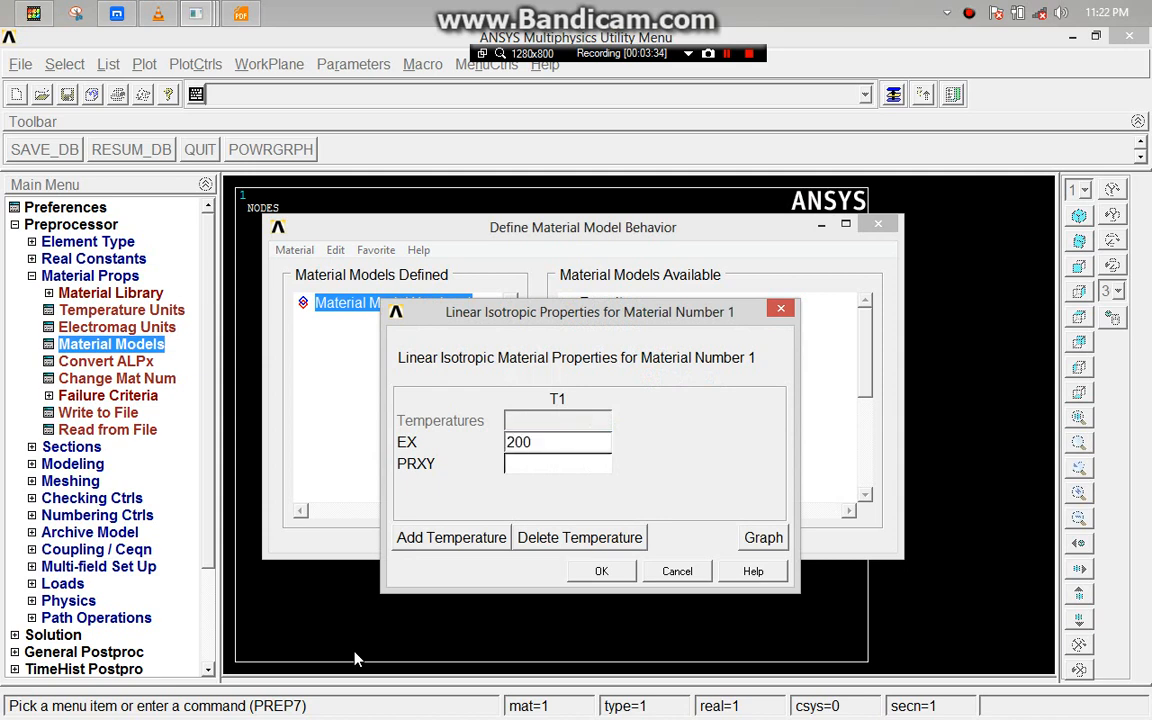
type("e3")
key("Tab")
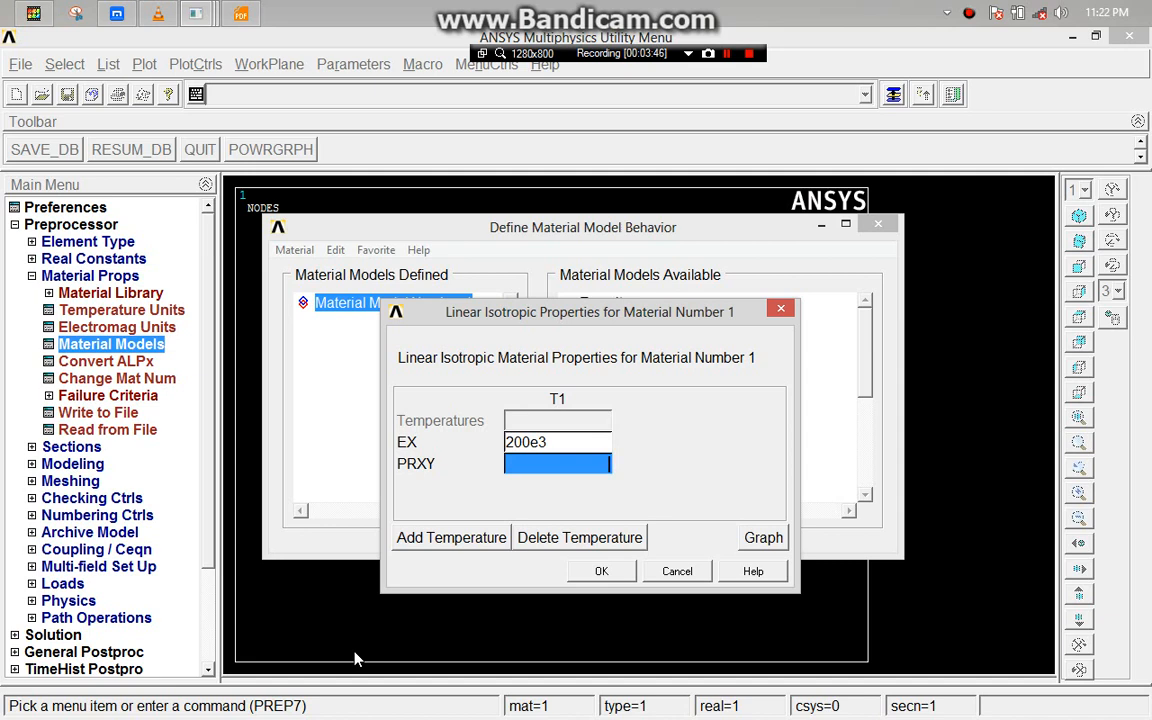
type("0")
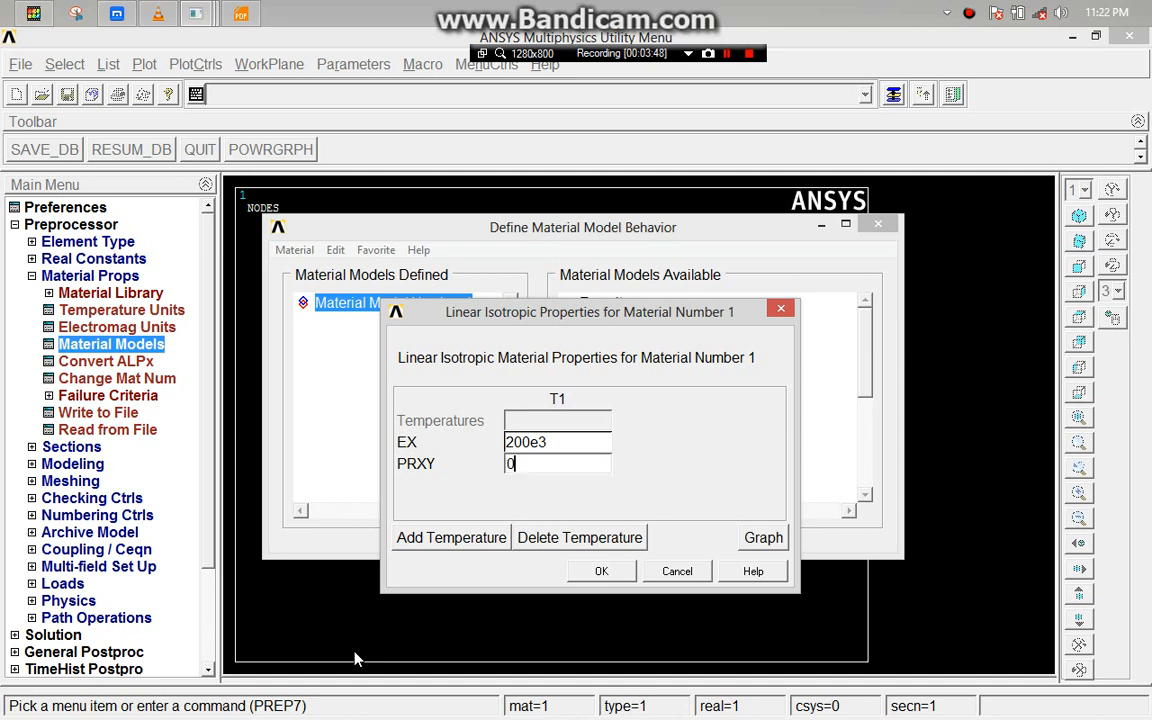
type(".3")
left_click(604, 572)
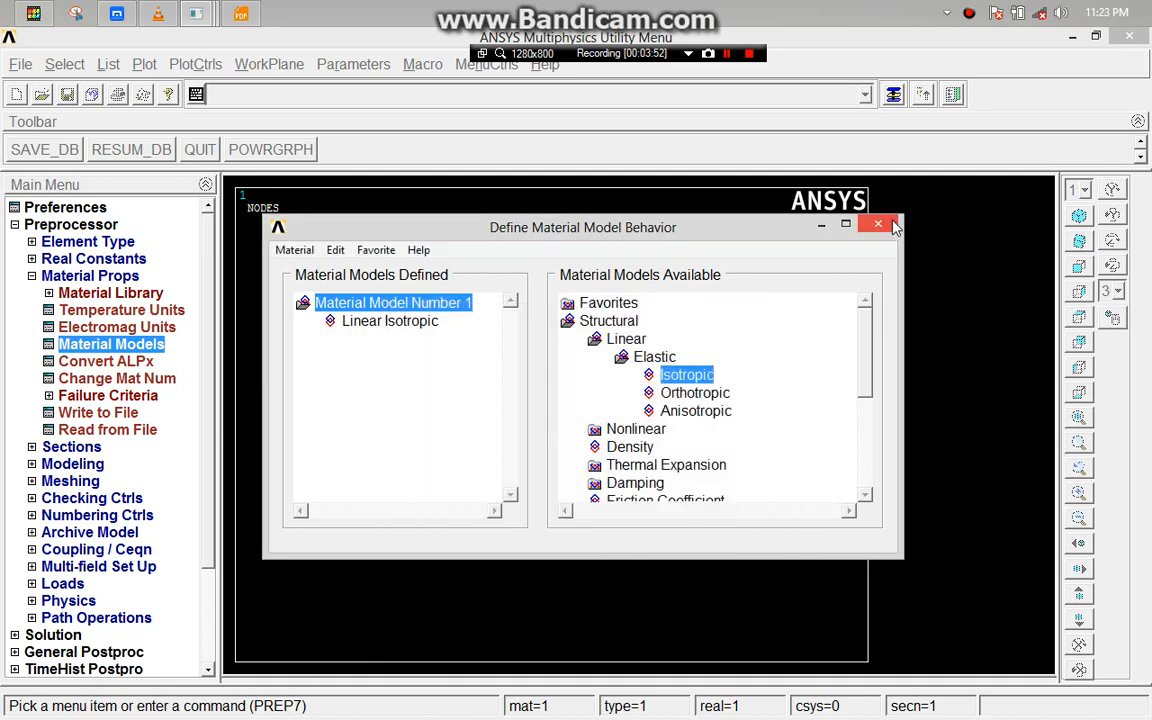
left_click(879, 225)
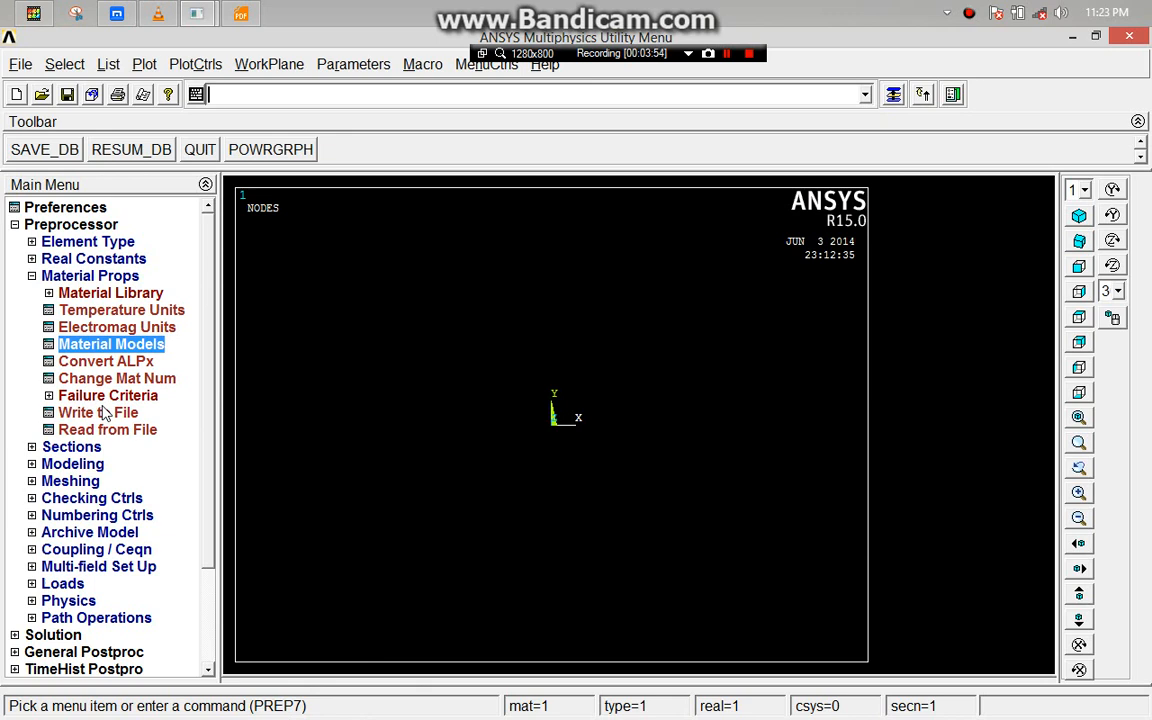
- Consult the column's end points and length in the PhotoFiltre sketch and return to ANSYS
left_click(75, 464)
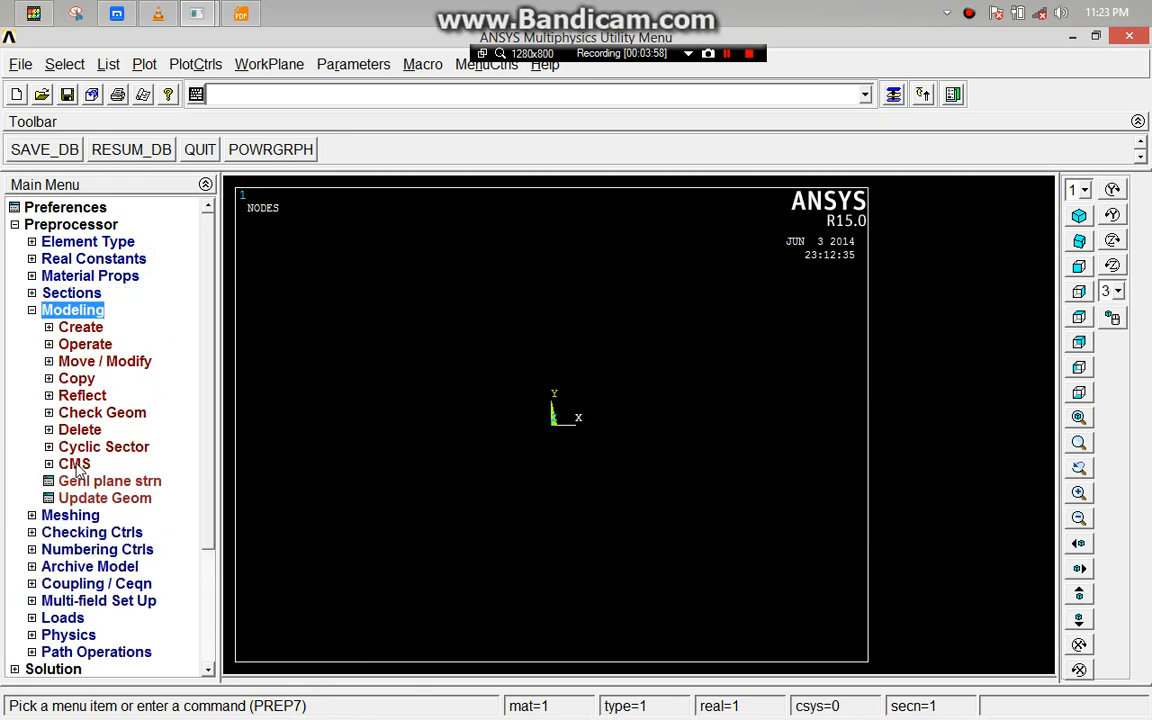
left_click(88, 330)
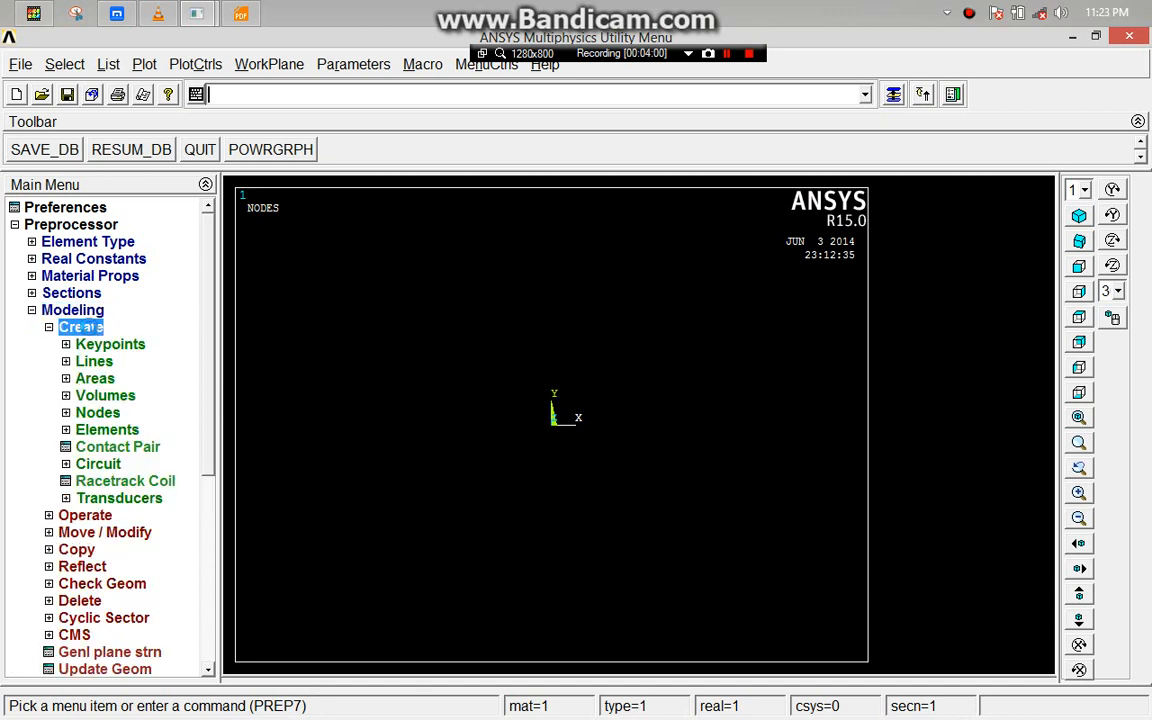
left_click(110, 344)
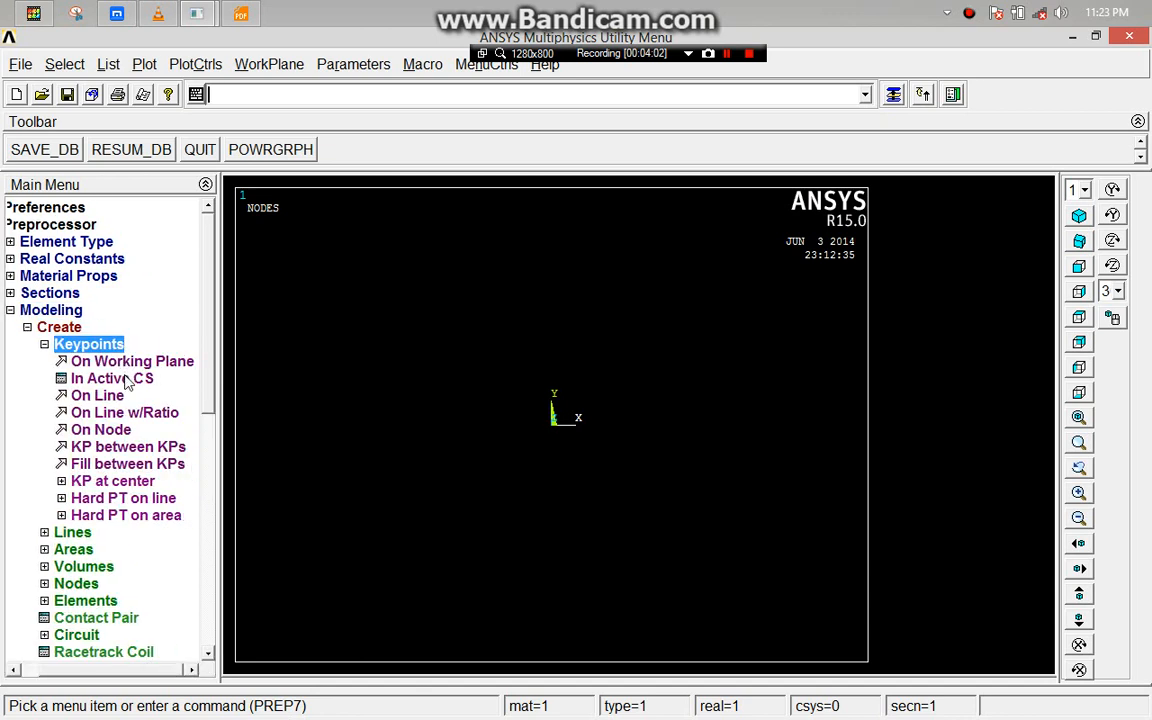
left_click(125, 380)
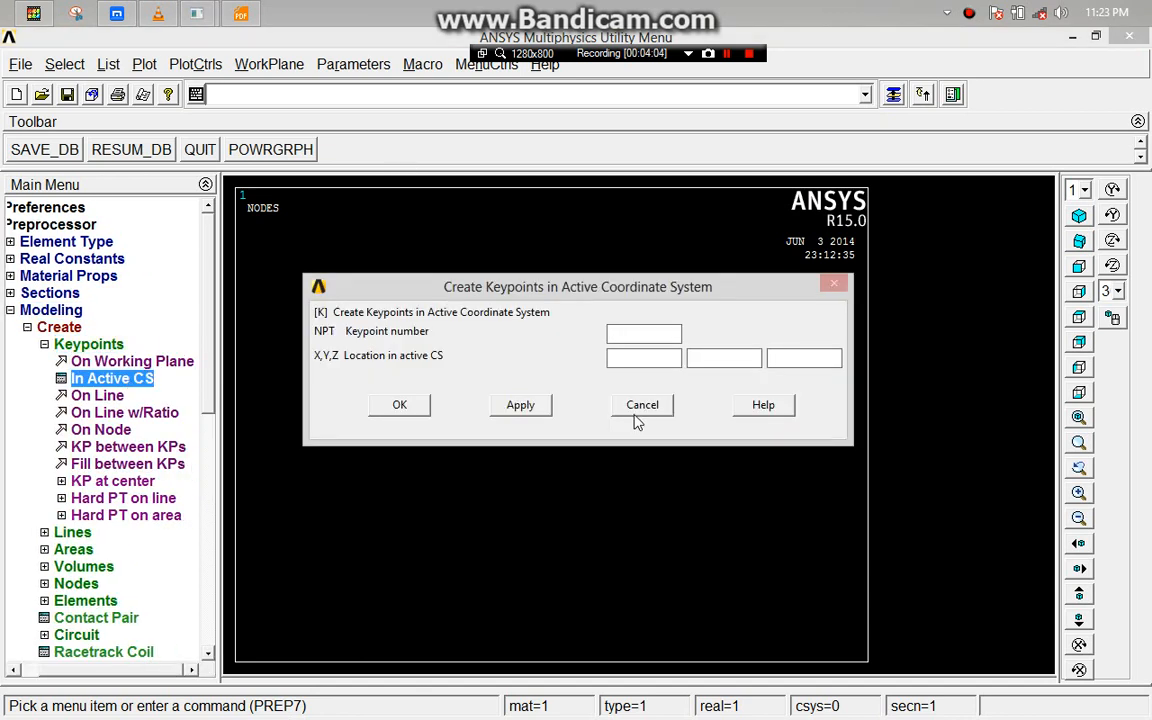
left_click(638, 407)
left_click(241, 12)
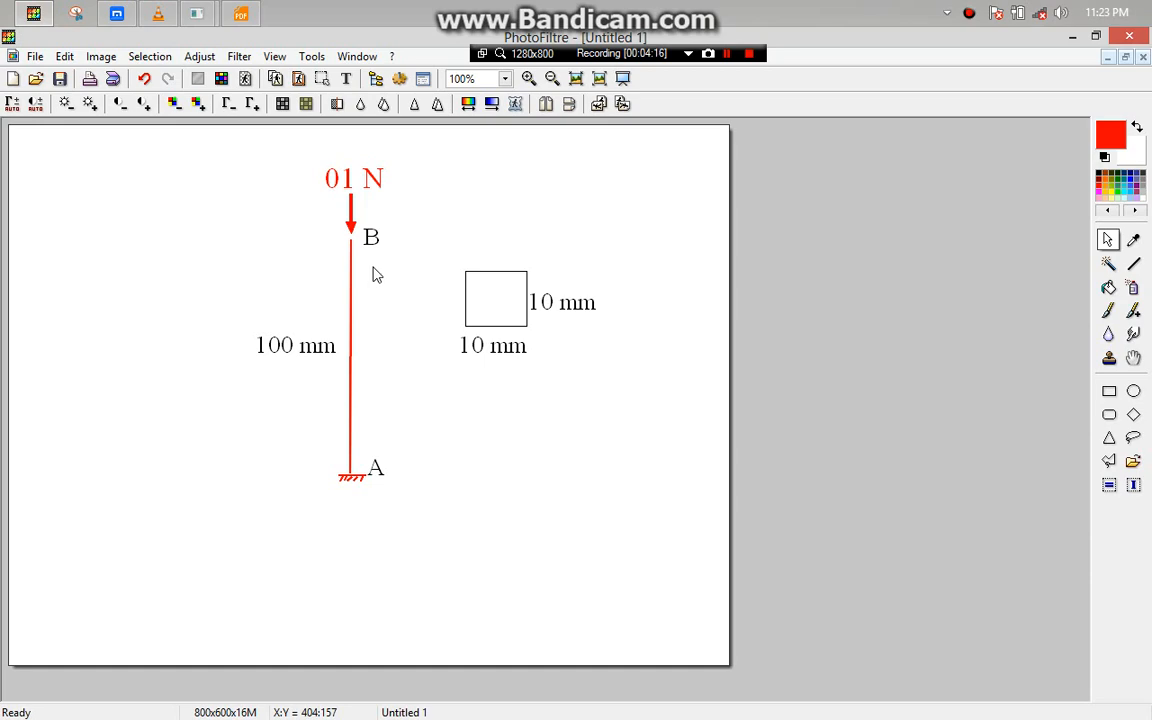
left_click(196, 13)
- Create keypoint 1 at X 0, Y 0 in the active coordinate system
left_click(141, 380)
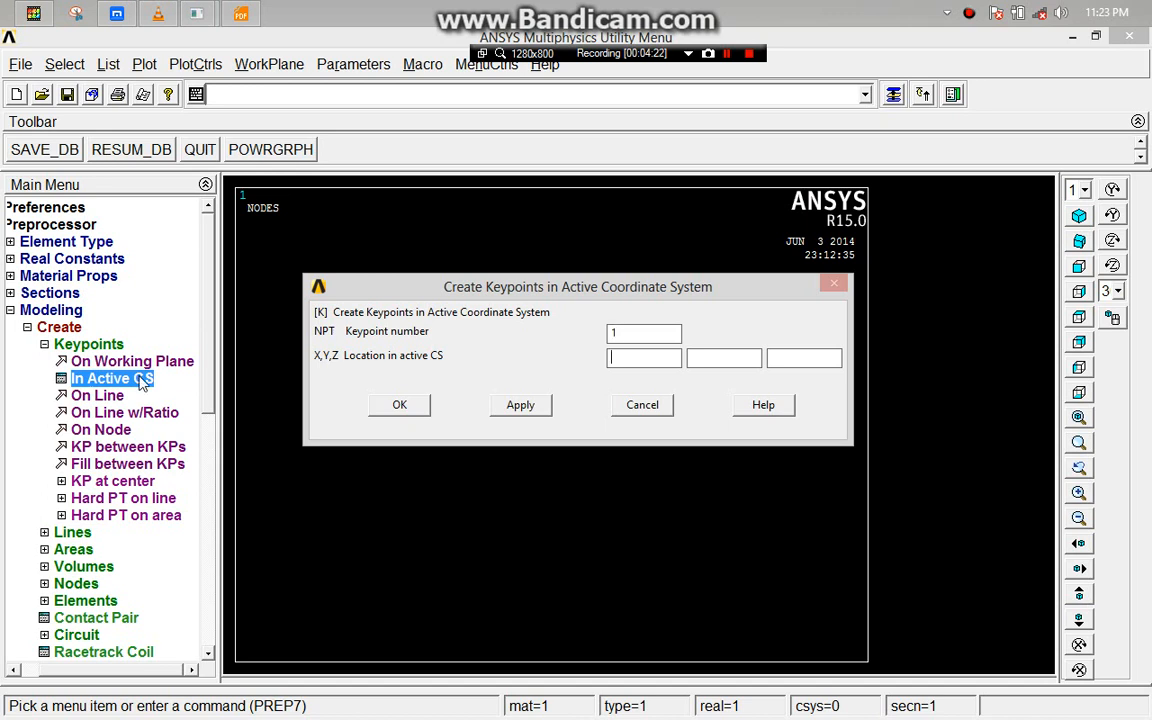
type("0")
key("Tab")
type("0")
left_click(513, 411)
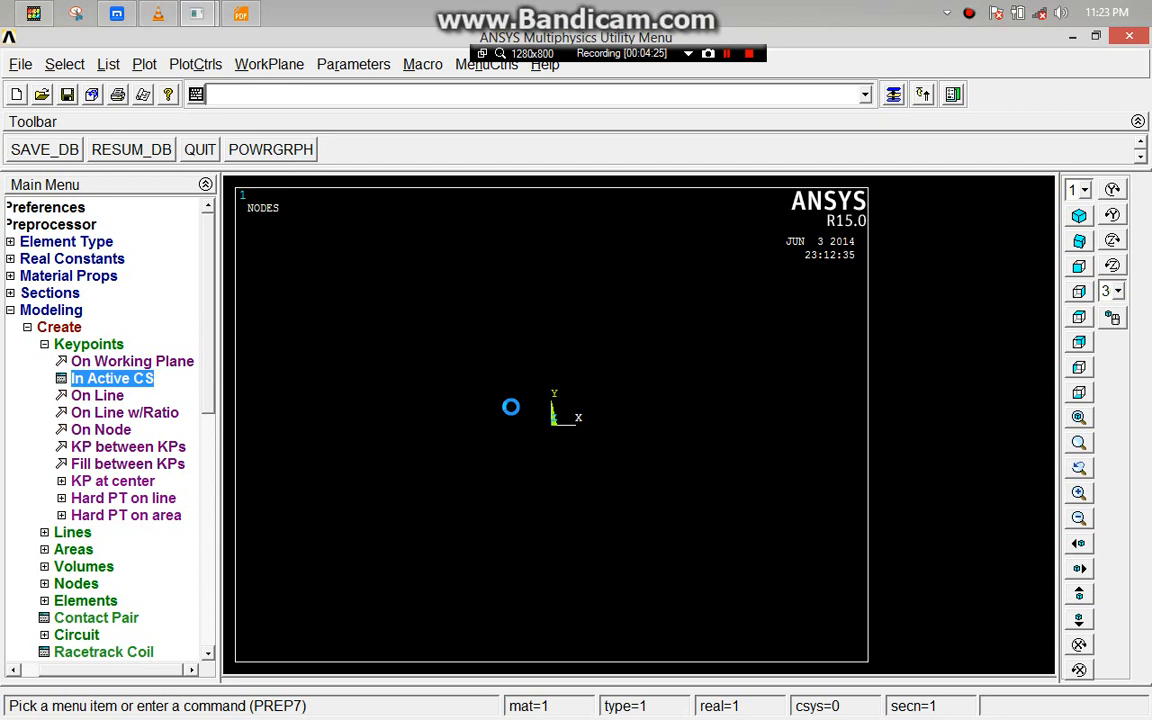
- Create keypoint 2 at X 0, Y 100 in the active coordinate system
double_click(612, 333)
type("2")
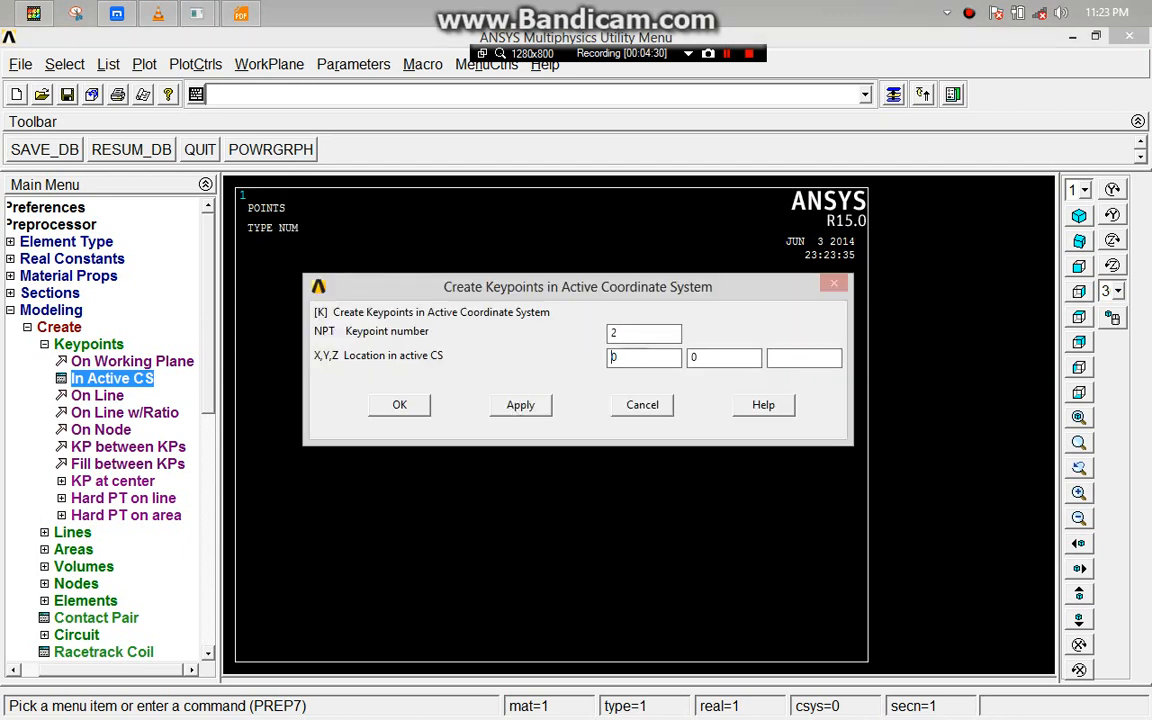
type("10")
left_click(414, 411)
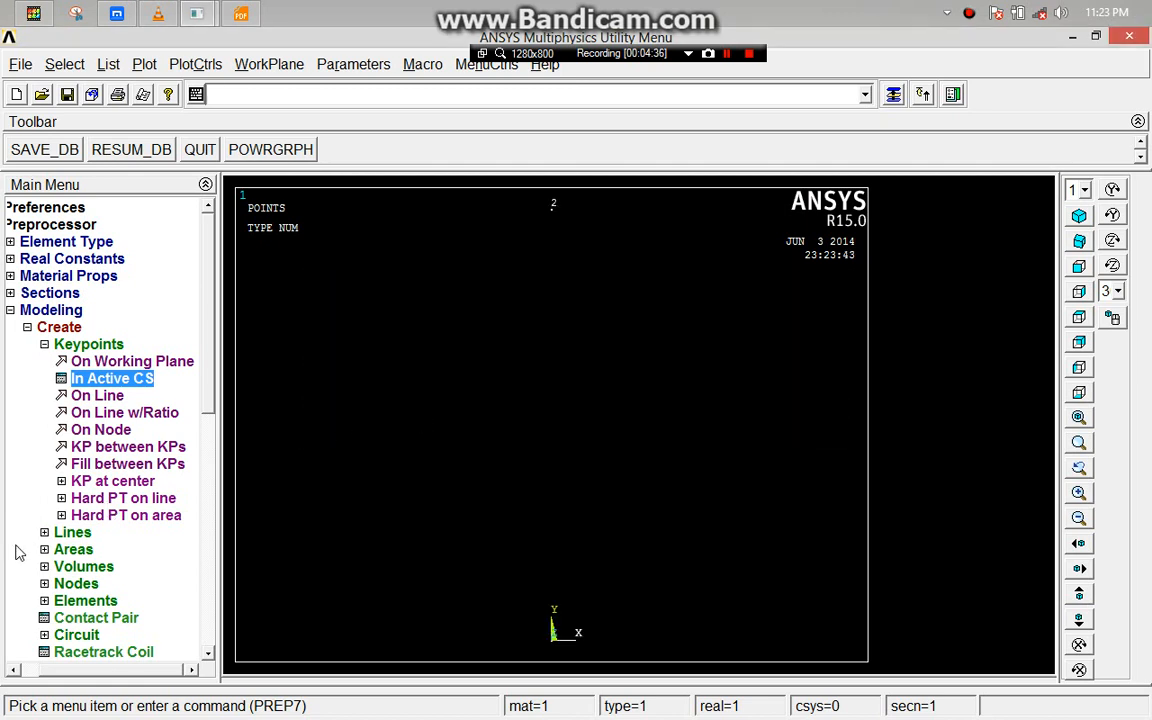
- Create a straight line between keypoints 1 and 2 for the column
left_click(66, 532)
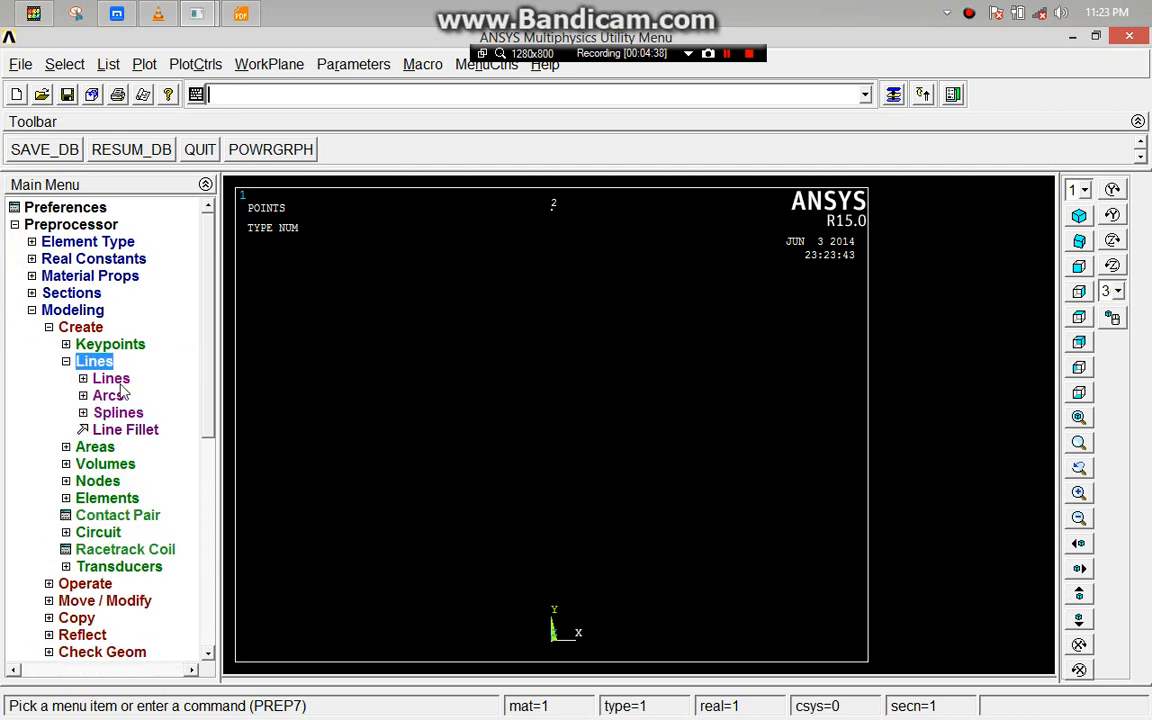
left_click(110, 378)
left_click(128, 395)
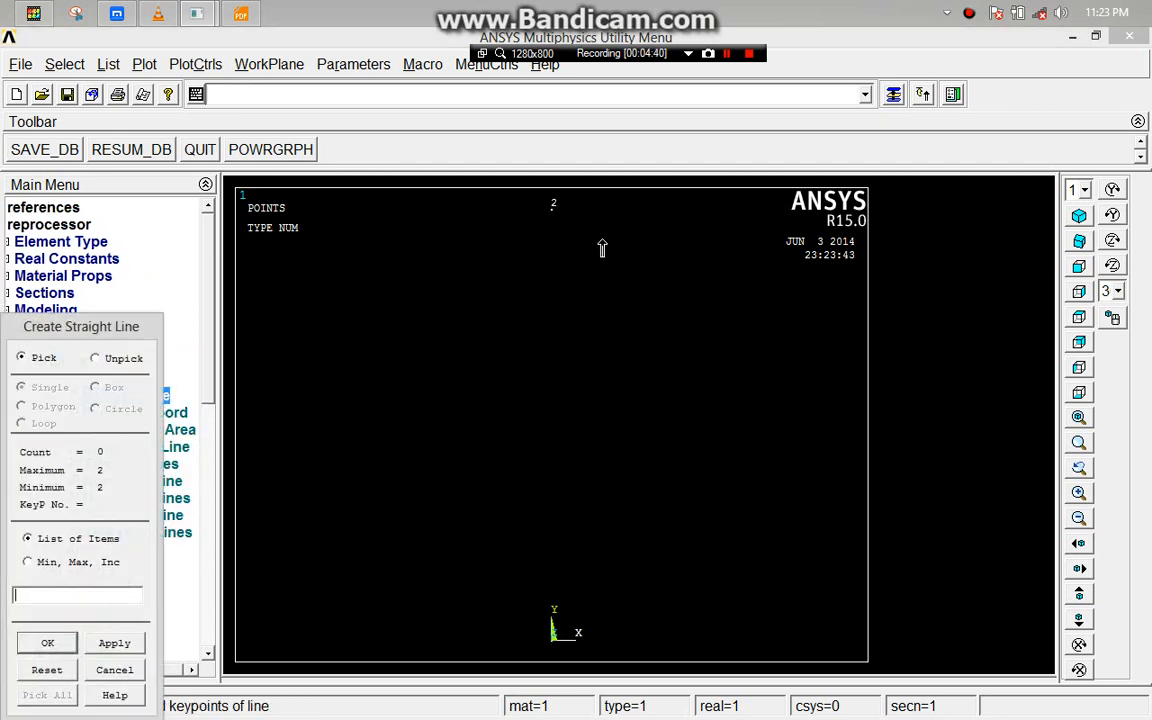
left_click(552, 205)
left_click(516, 618)
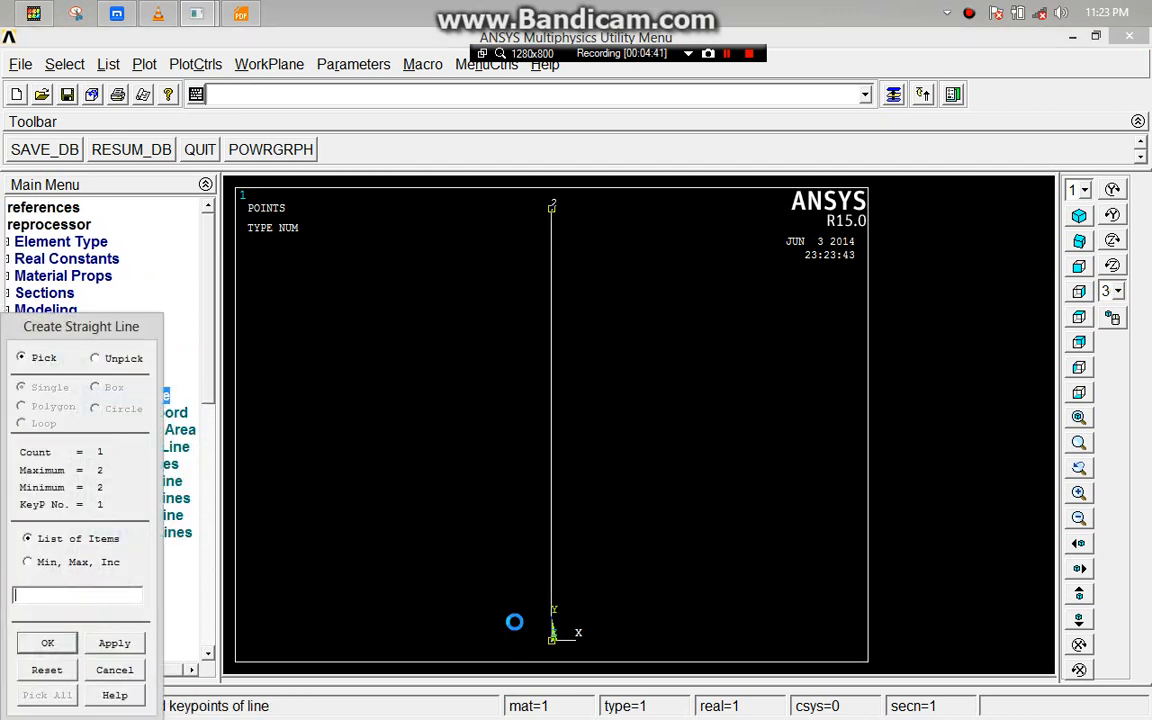
left_click(42, 648)
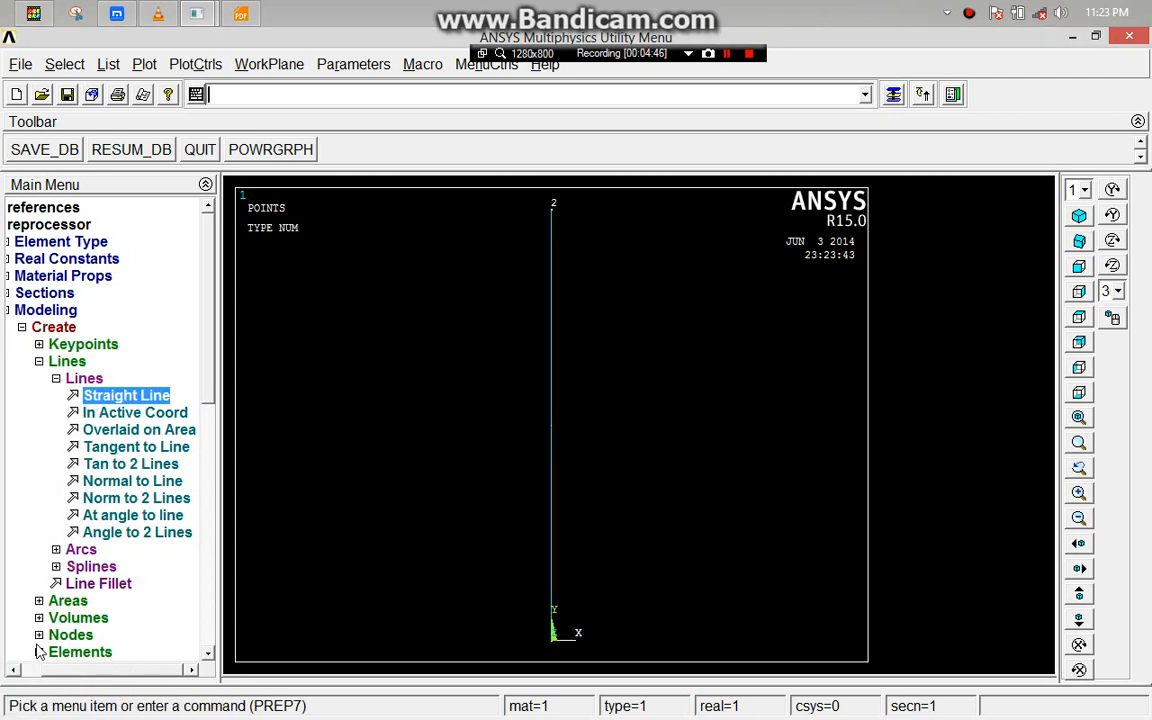
- Set the element size on the column line to 10 element divisions with the MeshTool
left_click(22, 328)
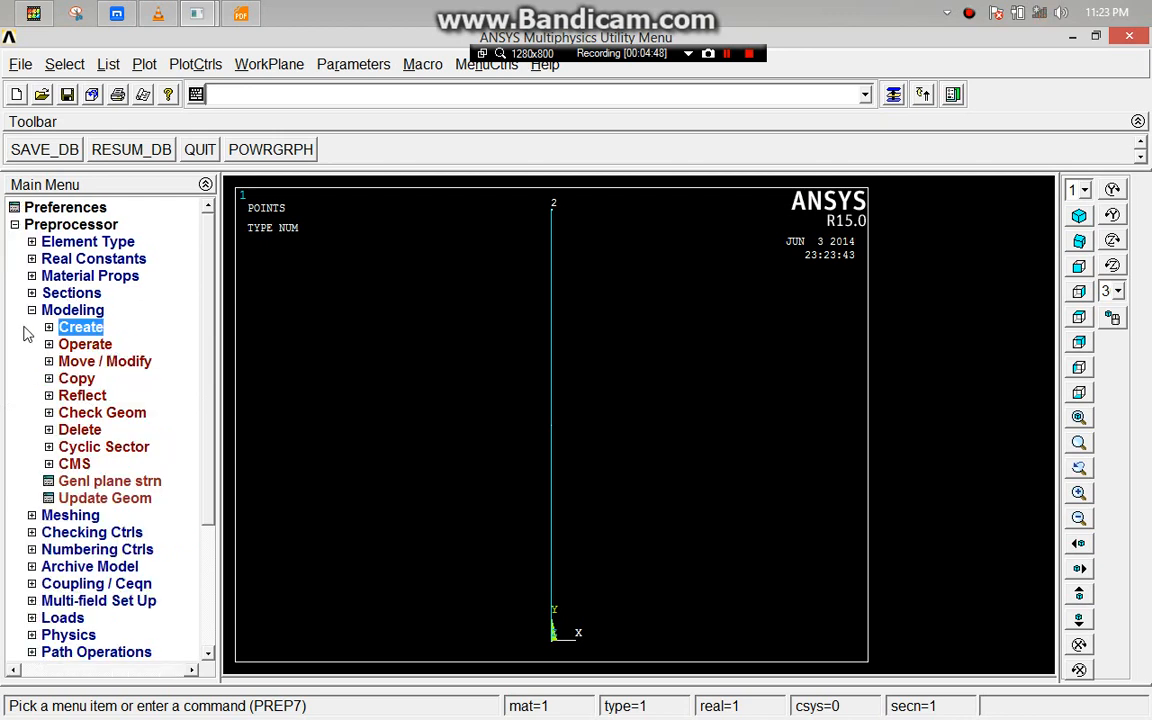
left_click(32, 311)
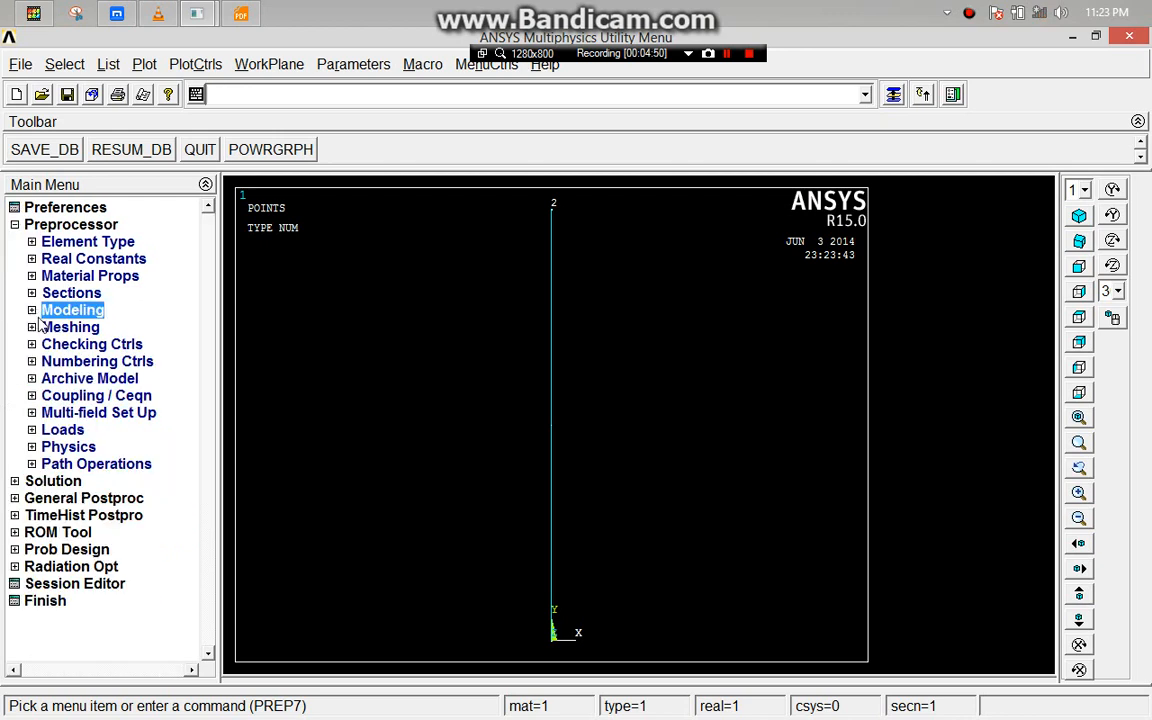
left_click(33, 327)
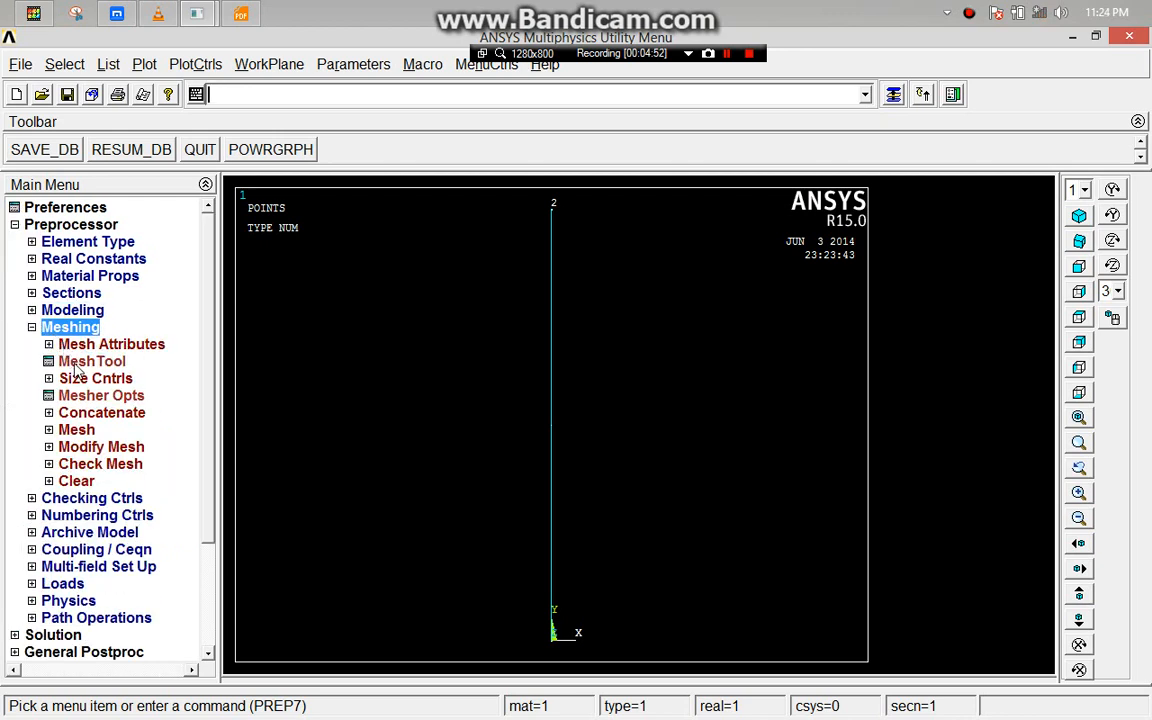
left_click(76, 363)
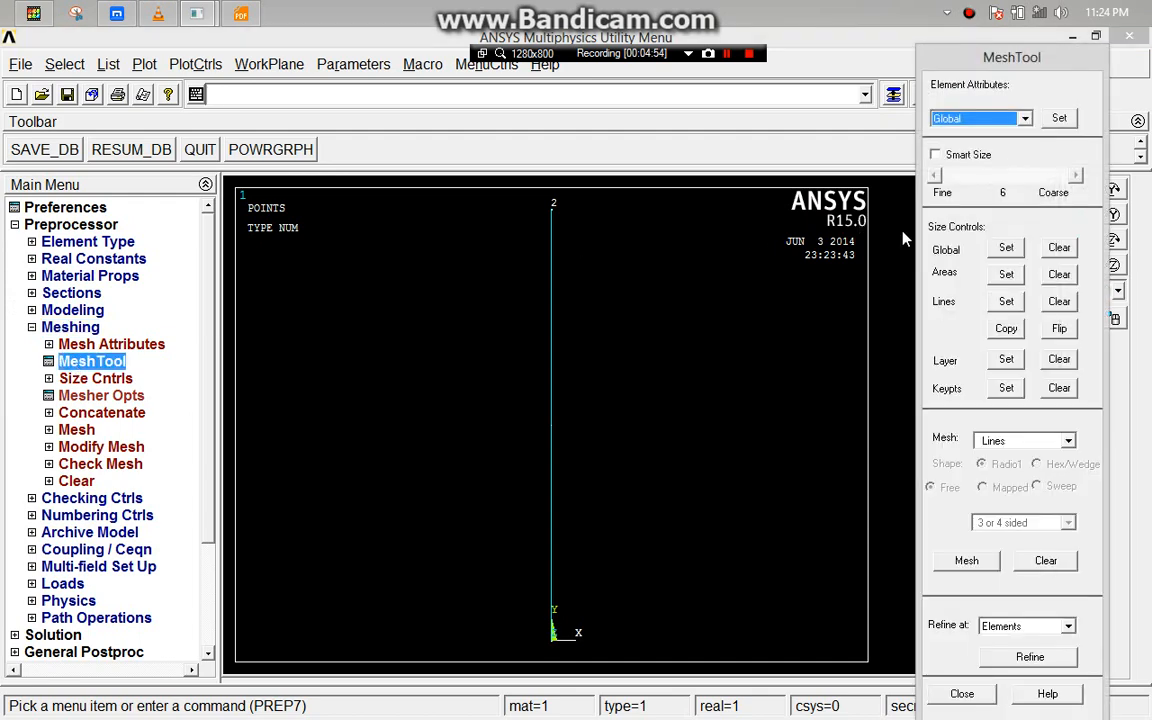
left_click(1006, 301)
left_click(533, 335)
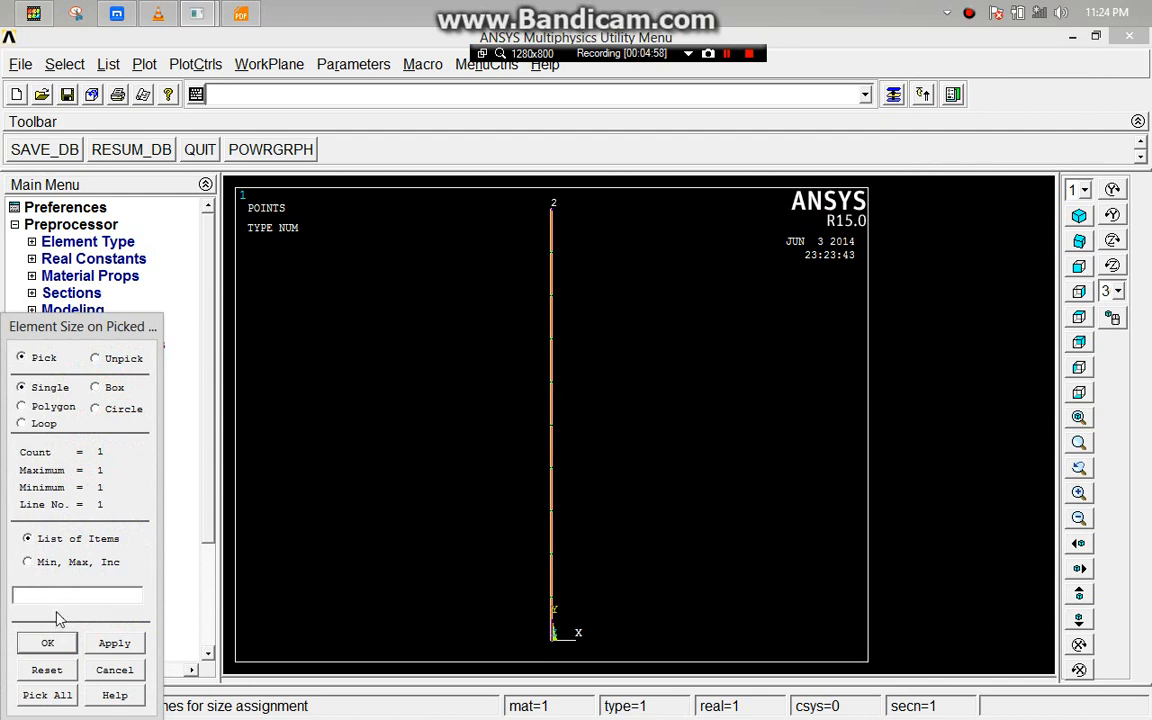
left_click(47, 642)
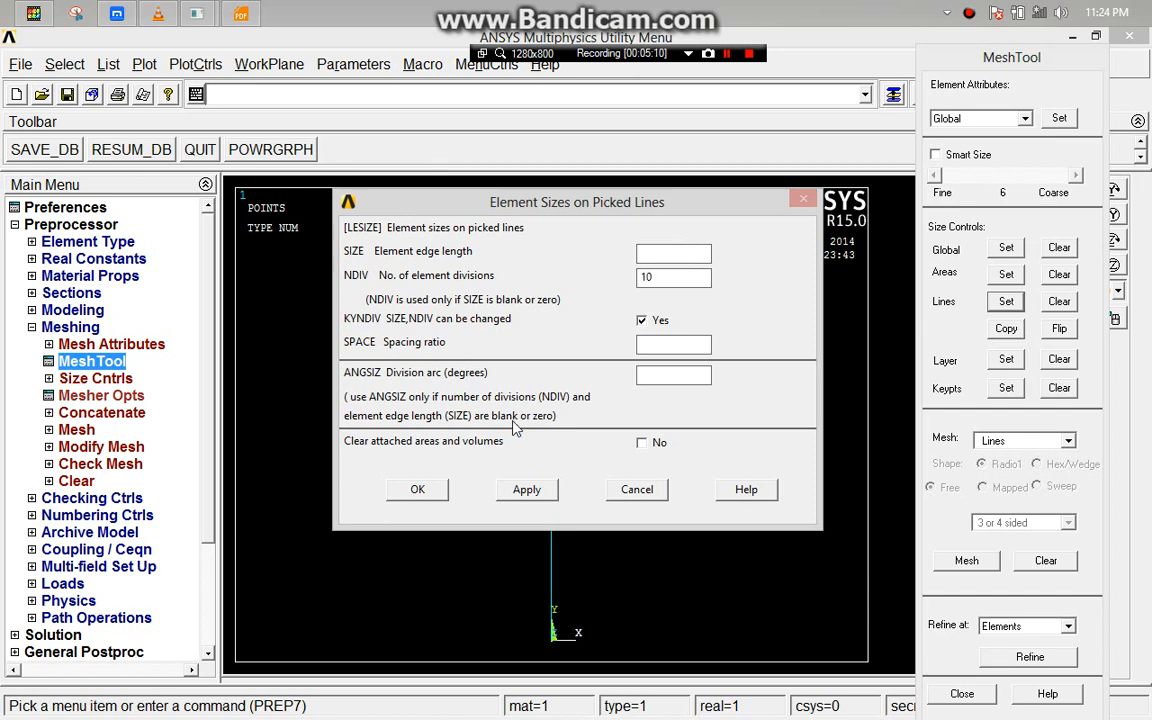
left_click(417, 489)
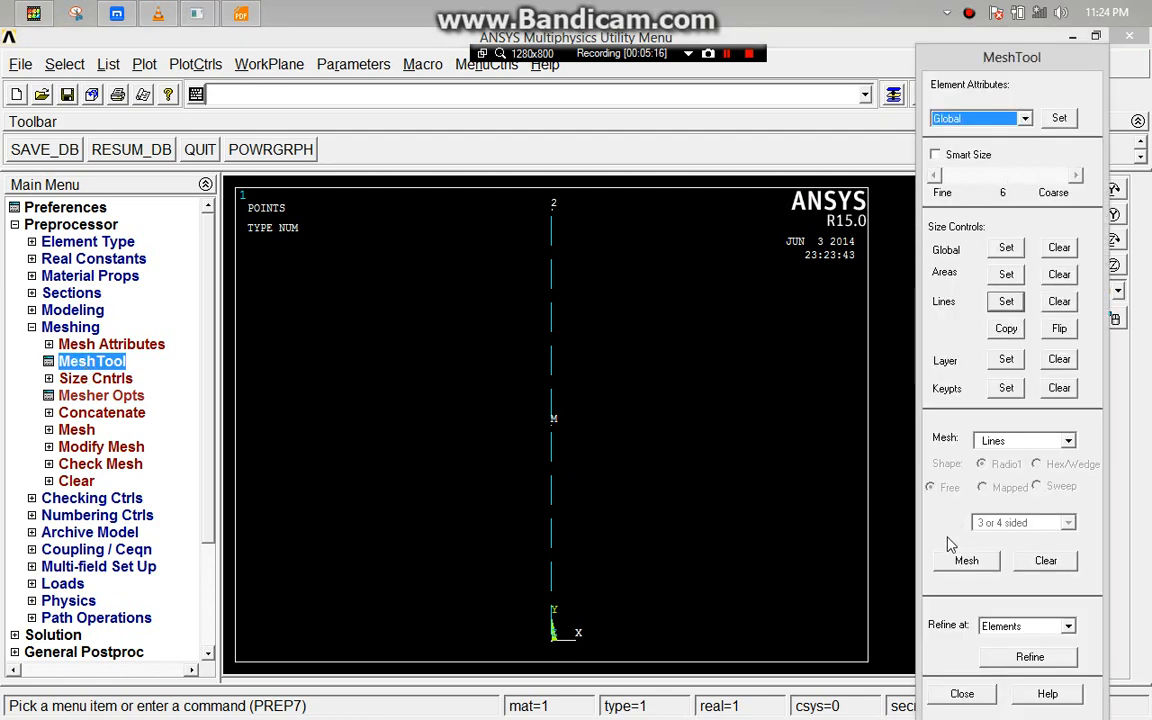
- Mesh the column line with the MeshTool
left_click(966, 560)
left_click(597, 472)
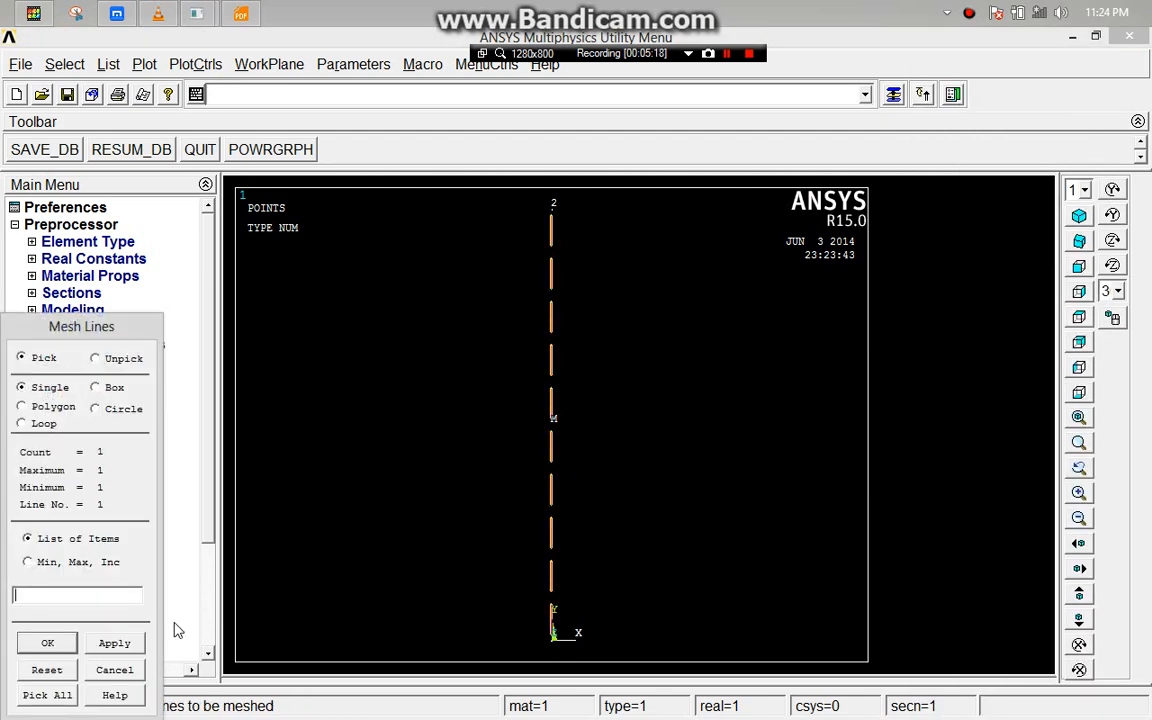
left_click(48, 641)
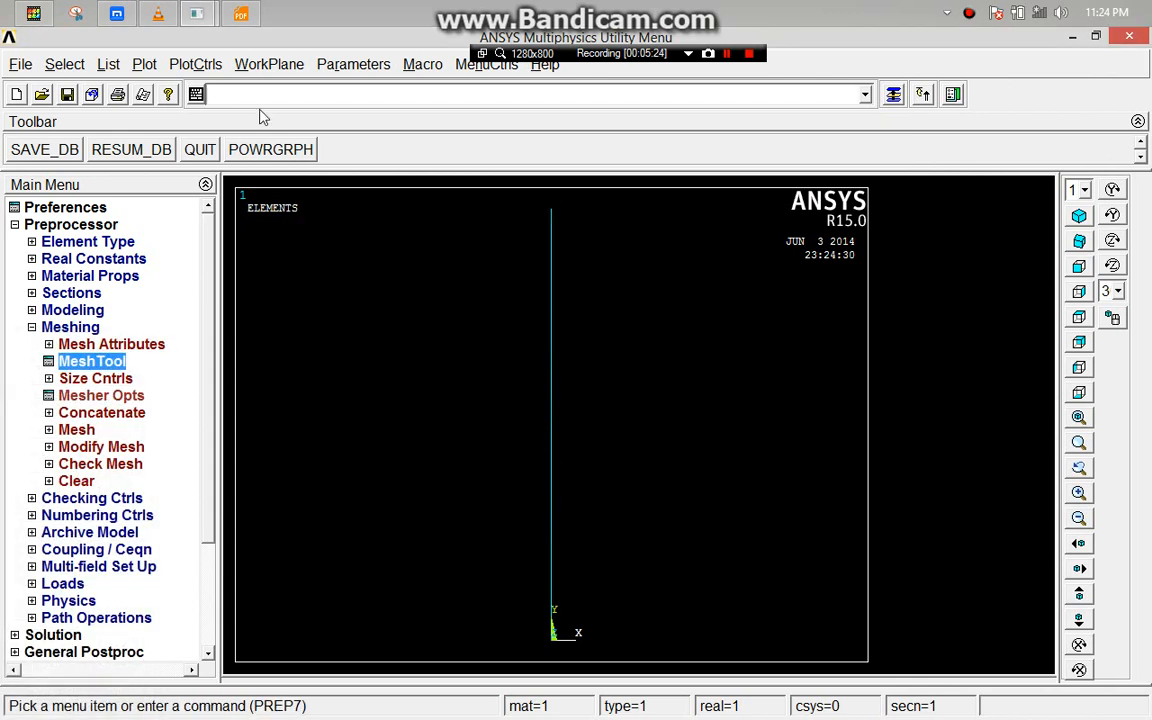
- Display the beam elements with their solid cross-section using the /eshape command and view the column isometrically
type("/e")
type("shao")
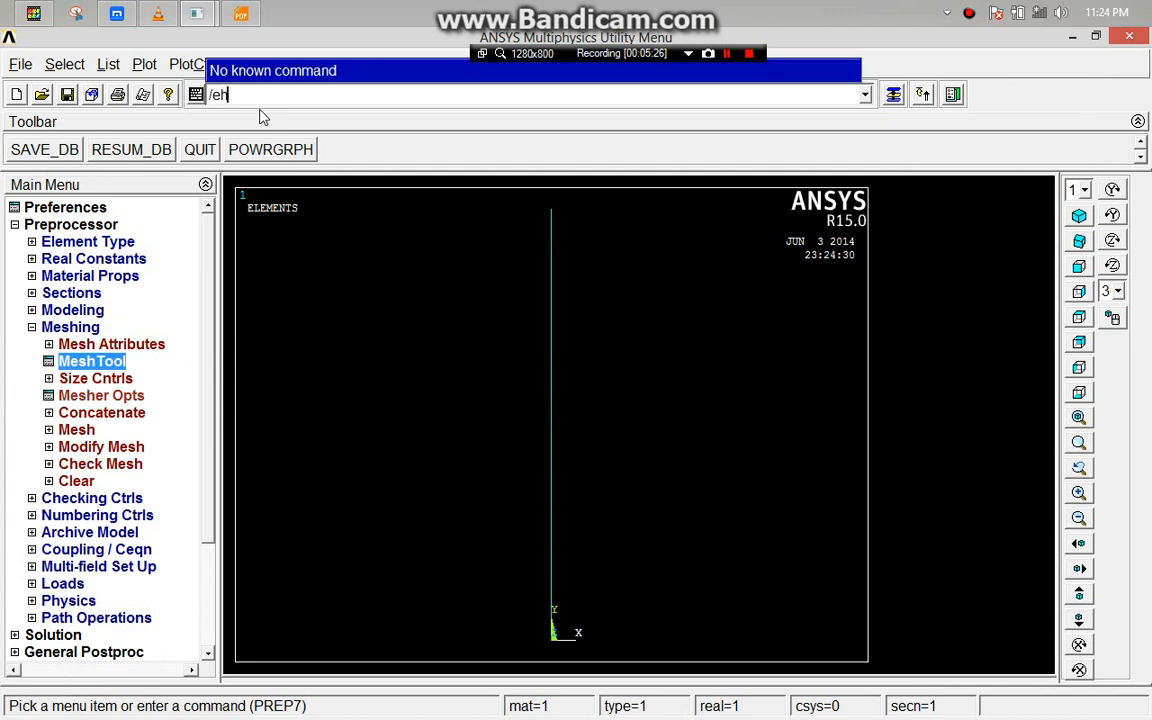
key("BackSpace")
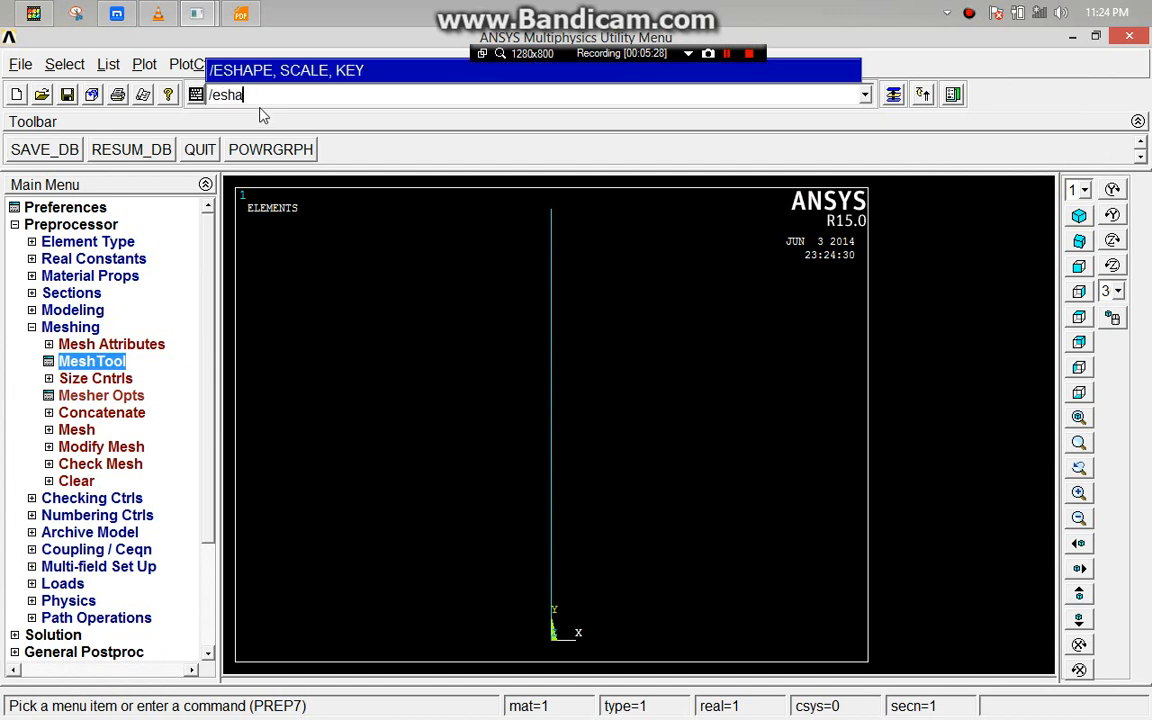
type("pe")
key("Return")
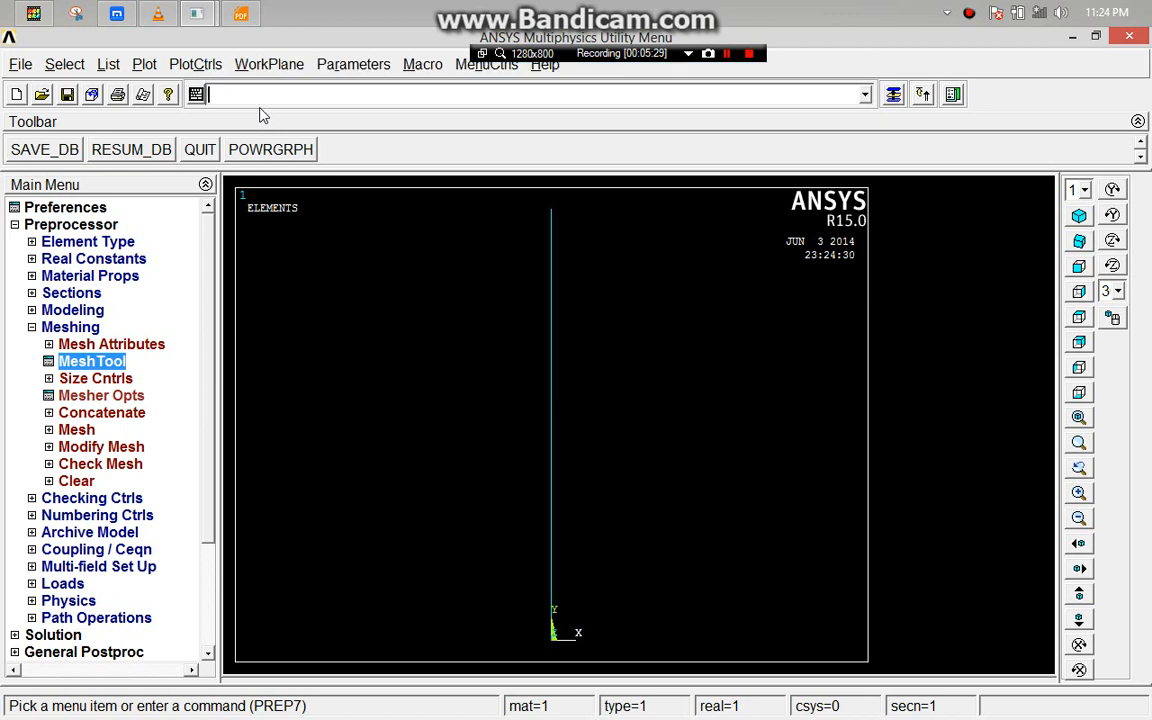
left_click(1079, 215)
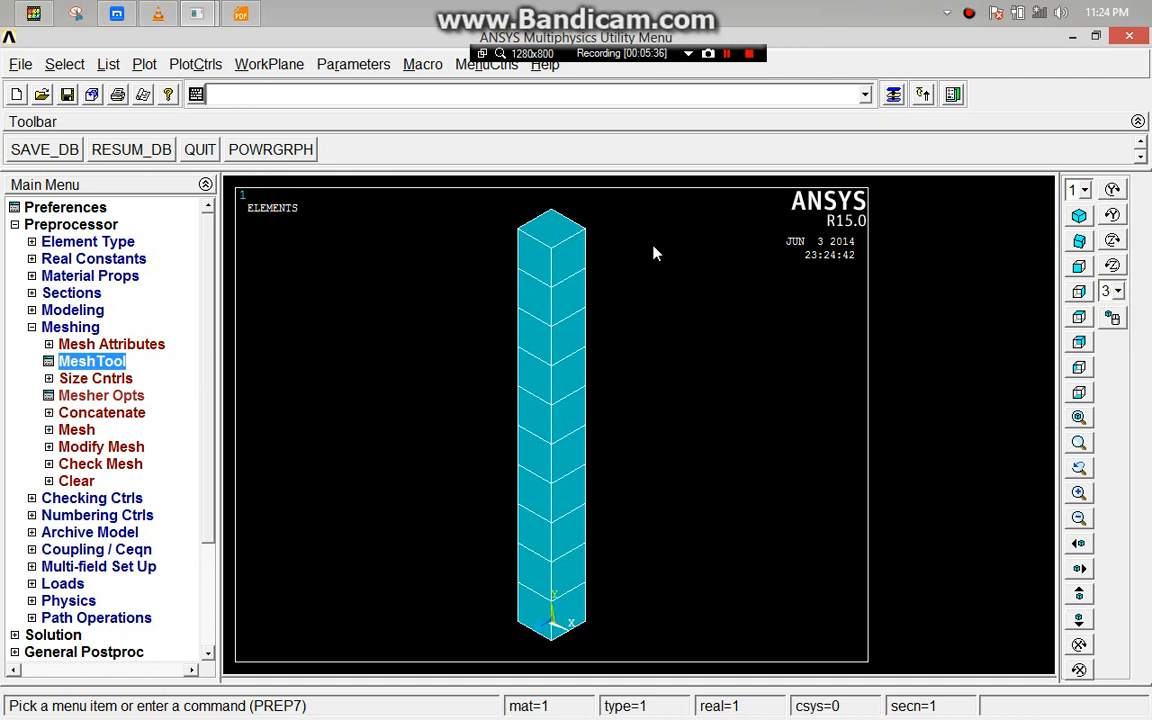
- Turn off the solid element display with the command /eshape,0 and return to the front view
type("/eshap")
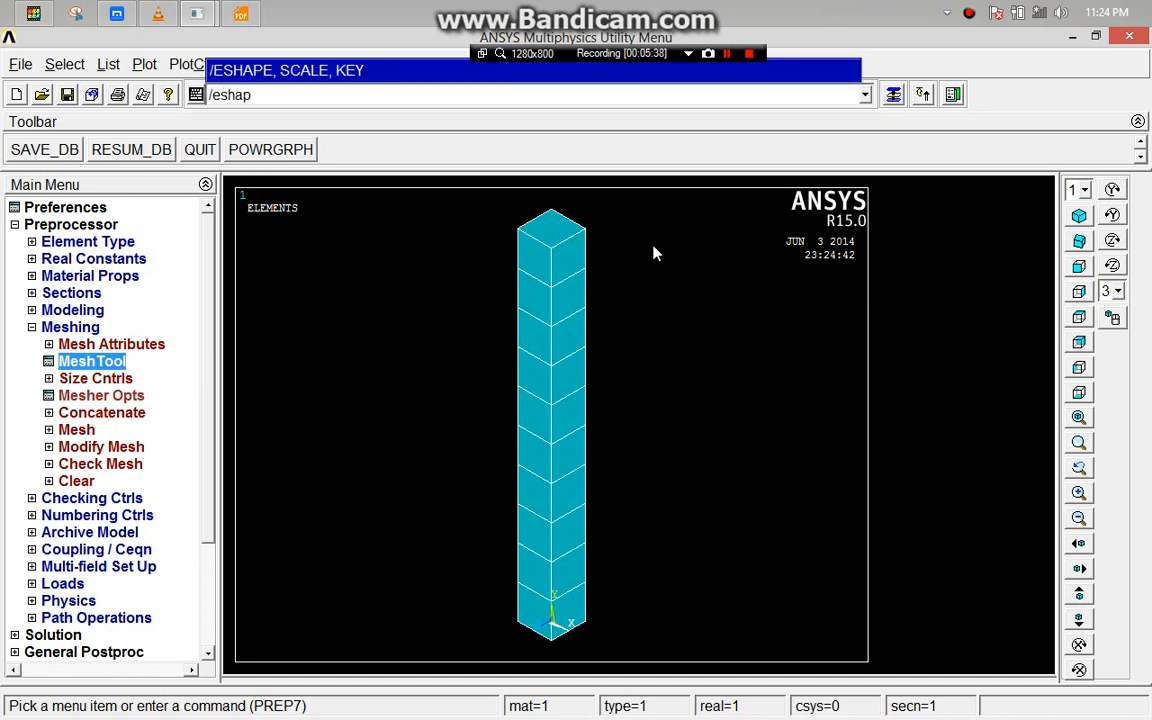
type("e,0")
key("Return")
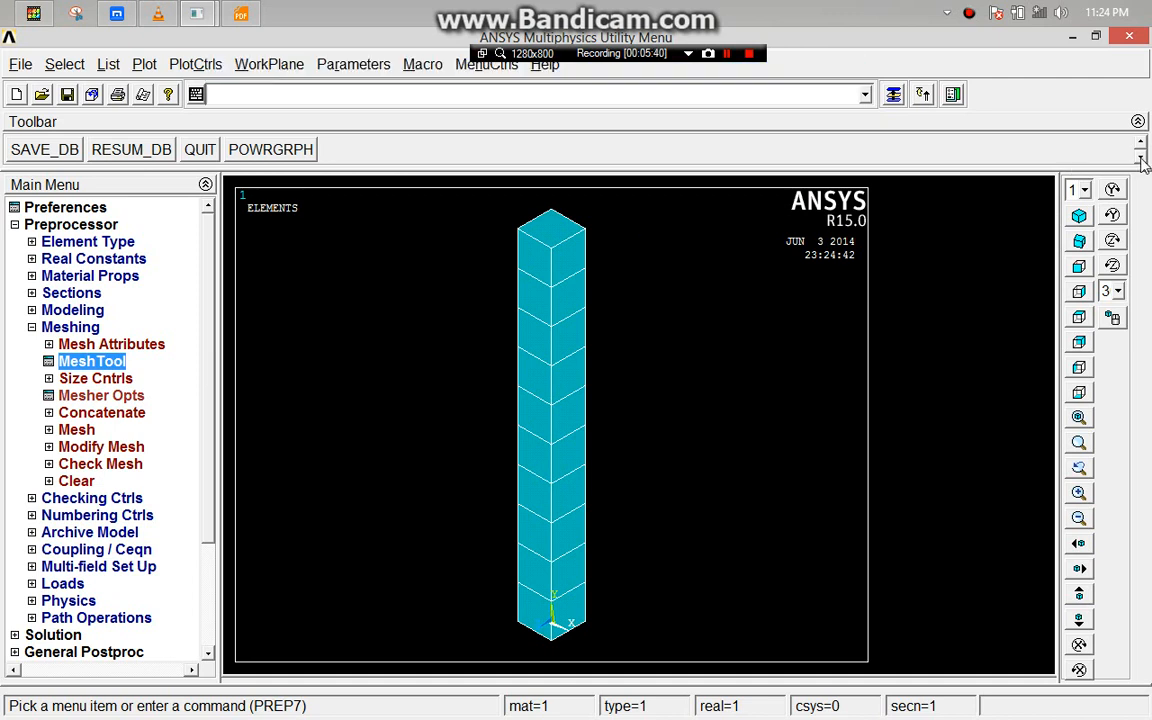
left_click(1080, 267)
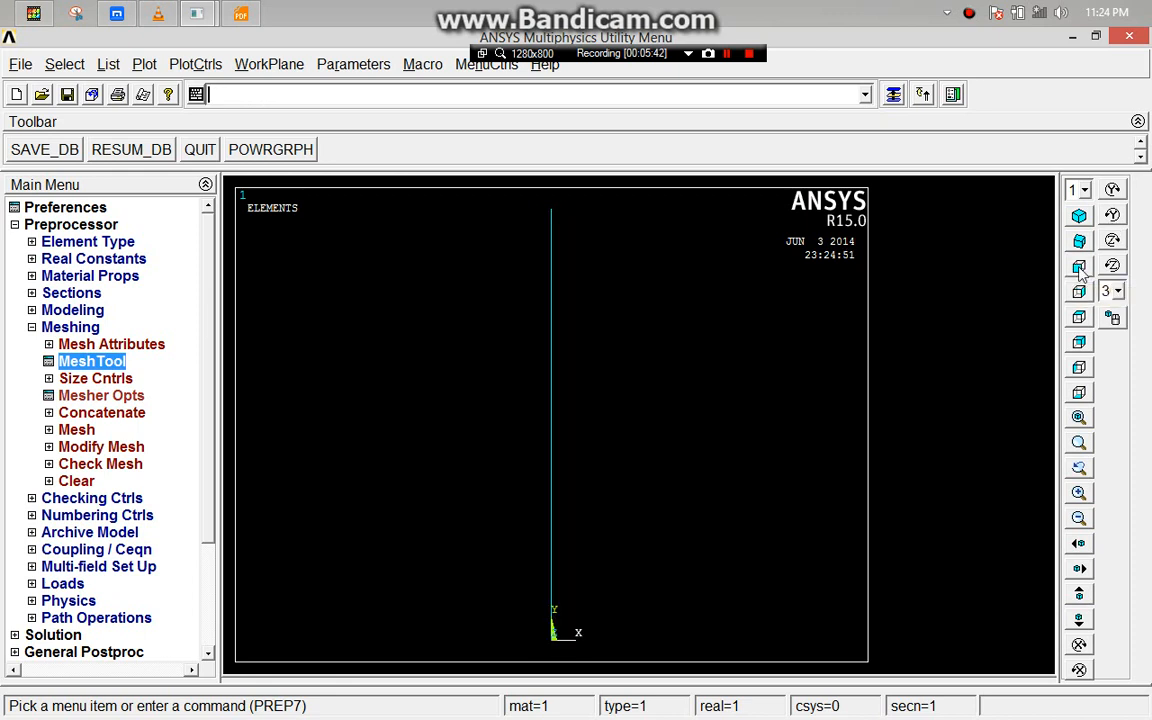
- Set the new analysis type to Static for the solution
left_click(31, 328)
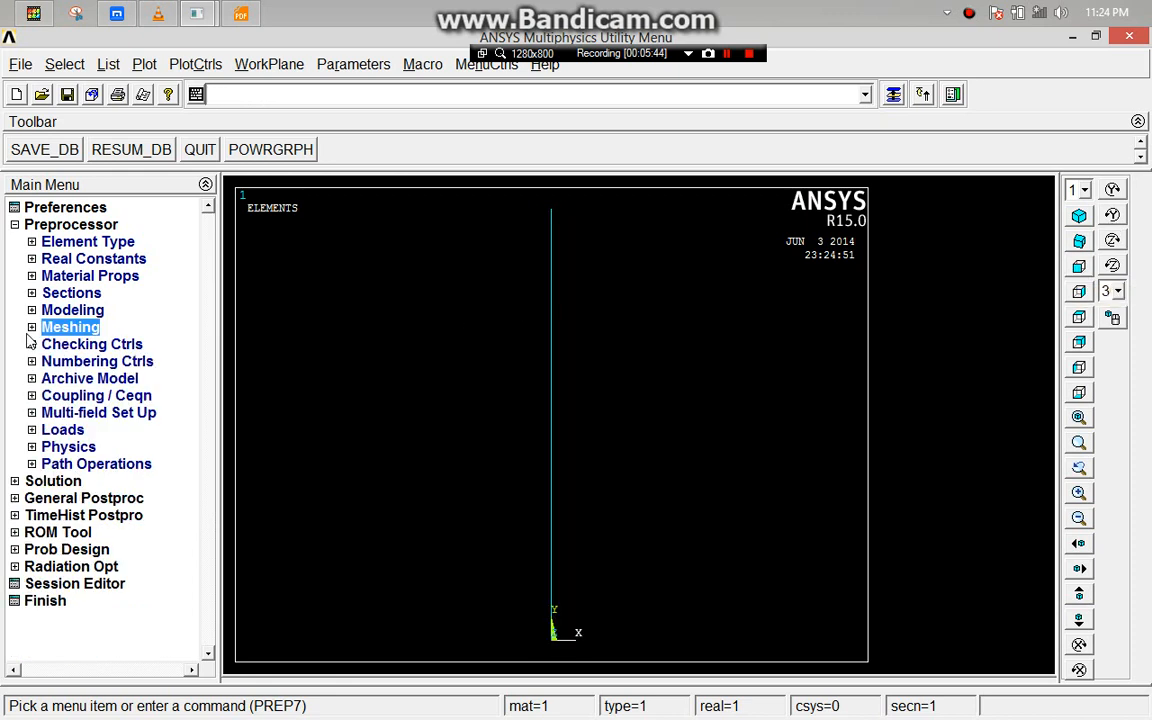
left_click(50, 481)
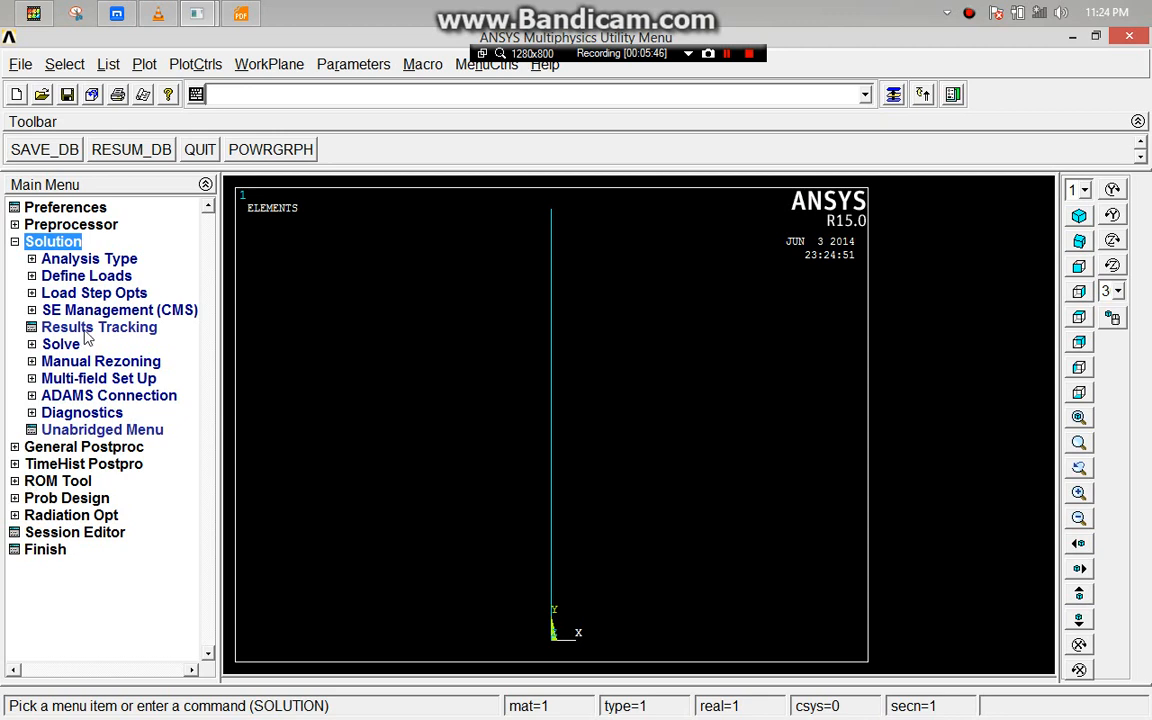
left_click(100, 260)
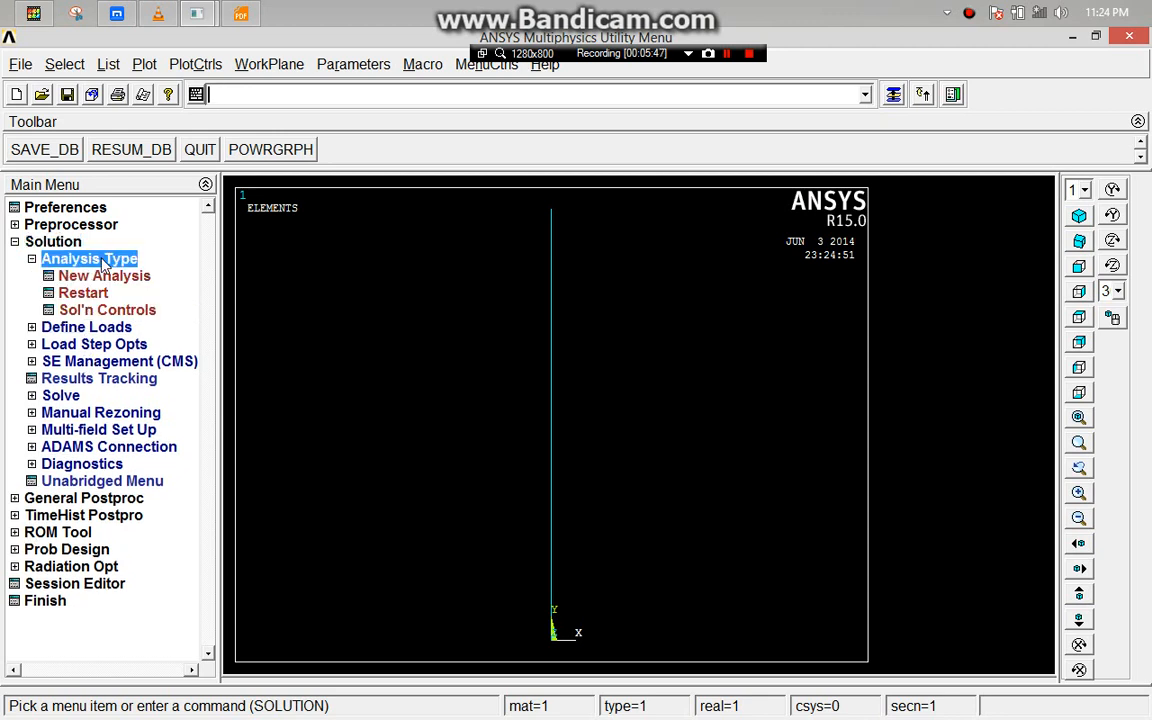
left_click(95, 276)
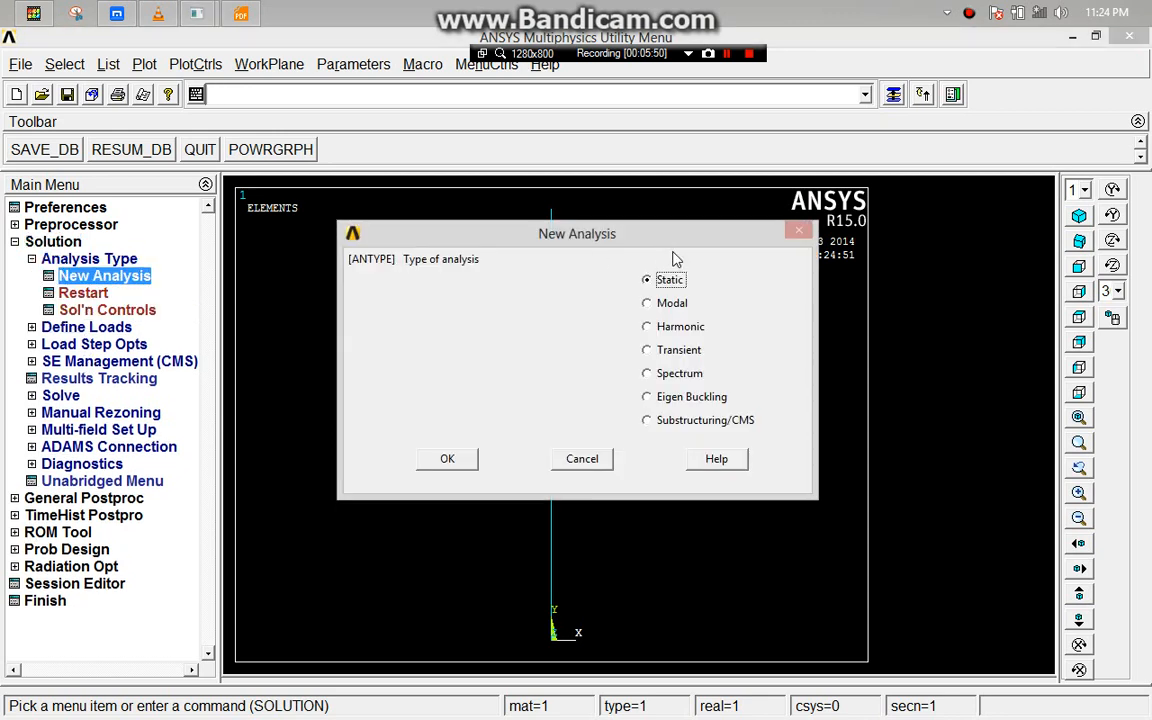
left_click(471, 466)
- Constrain all degrees of freedom at the keypoint at the column's base
left_click(86, 327)
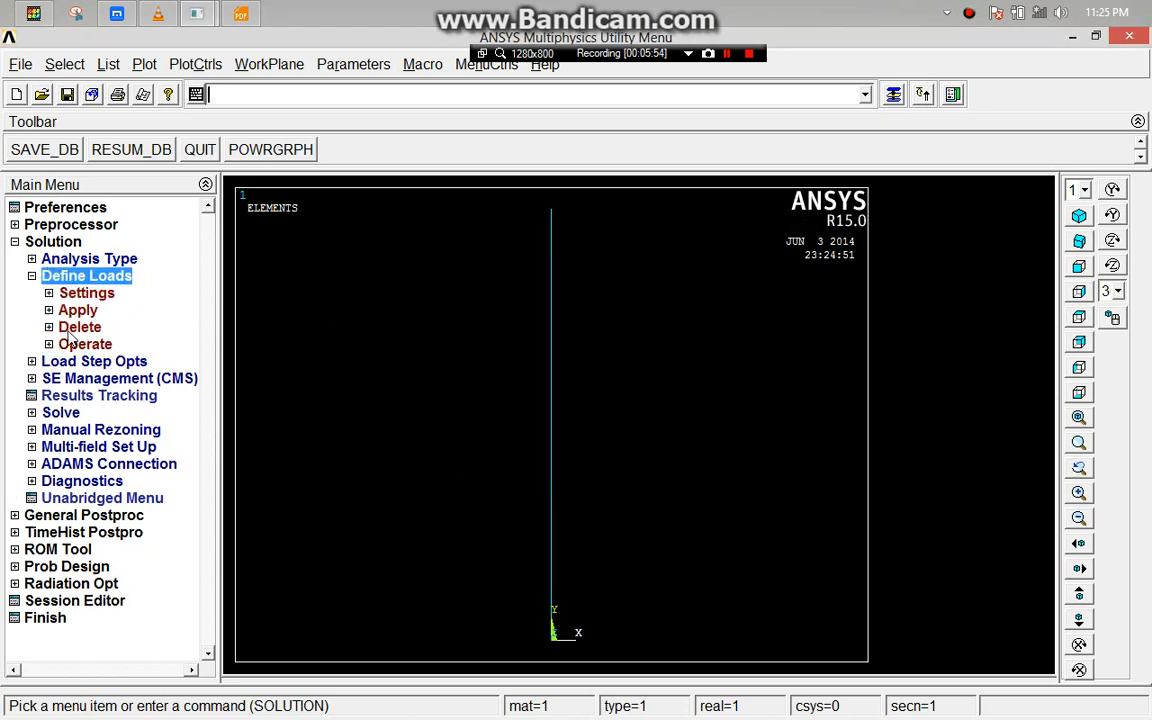
left_click(78, 310)
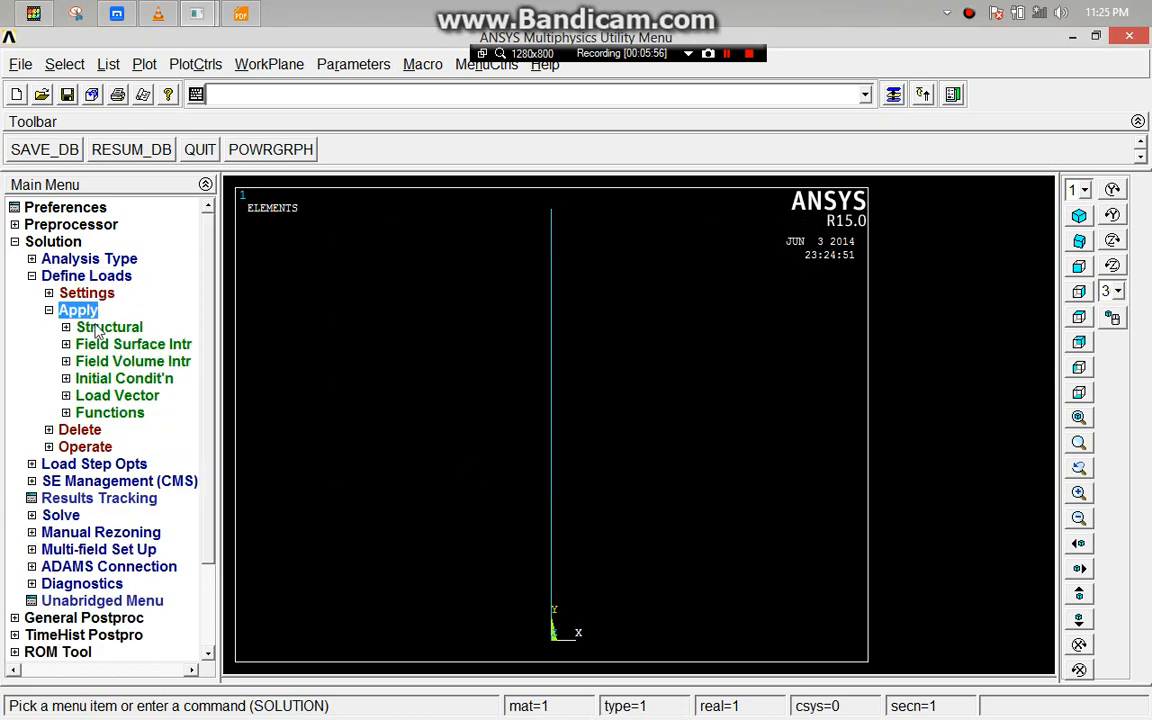
left_click(122, 327)
left_click(125, 344)
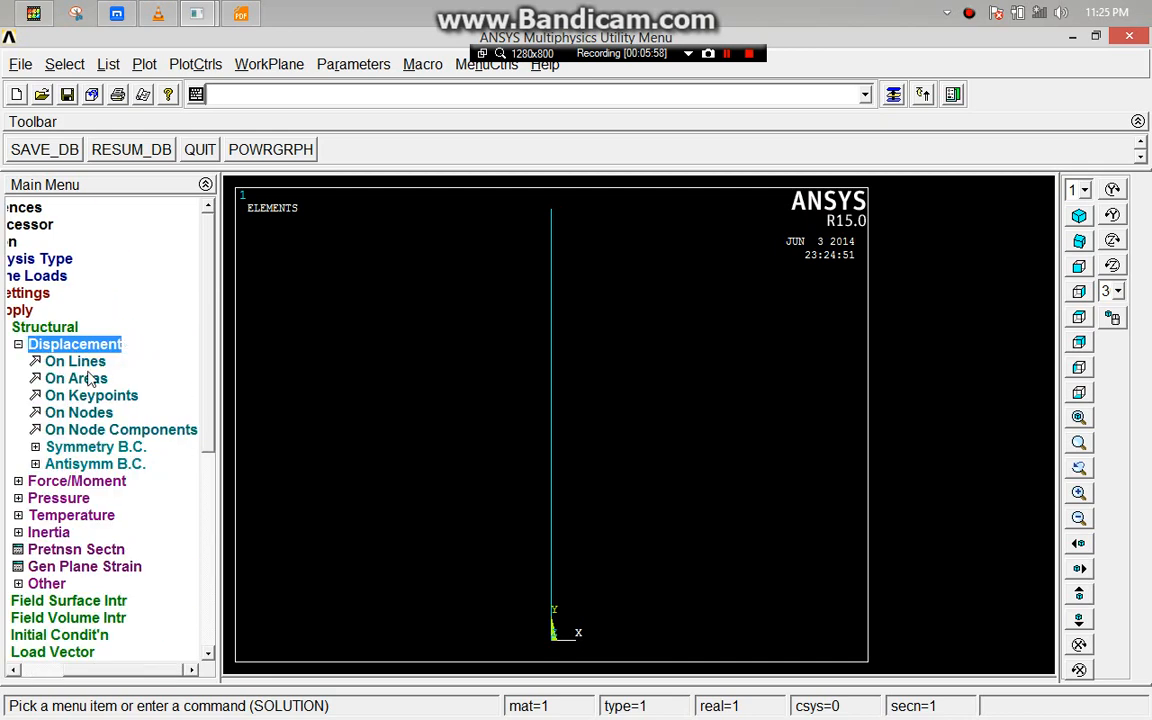
left_click(90, 396)
left_click(551, 634)
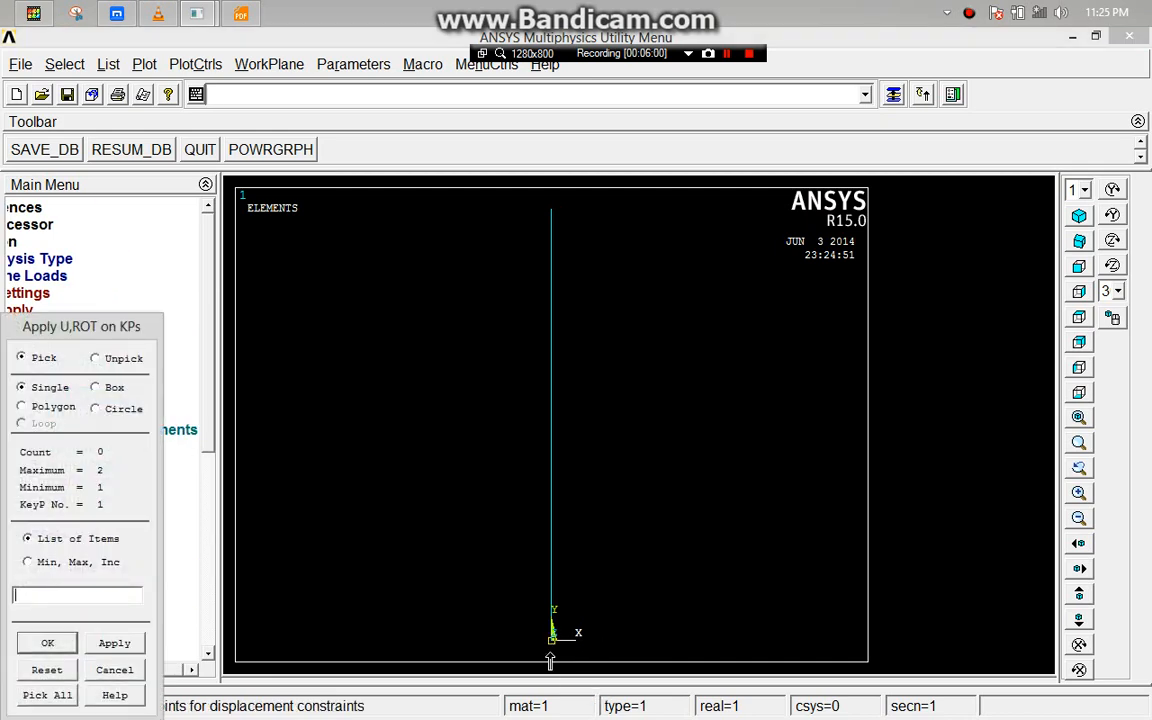
left_click(47, 643)
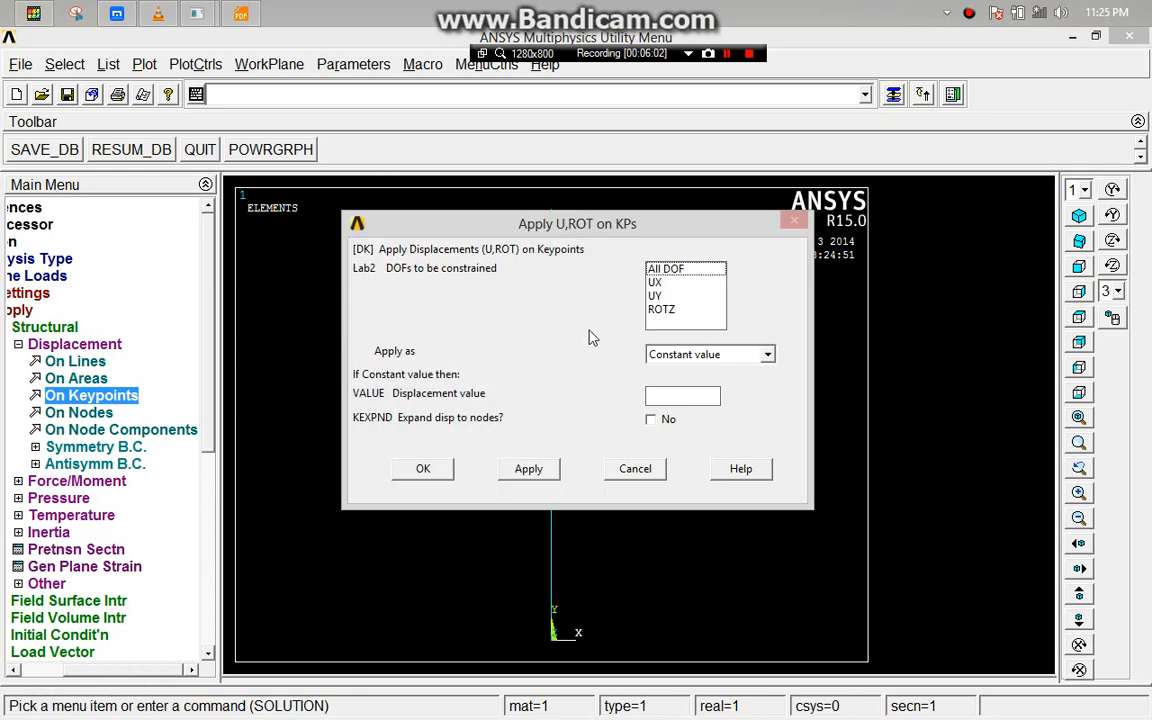
left_click(423, 469)
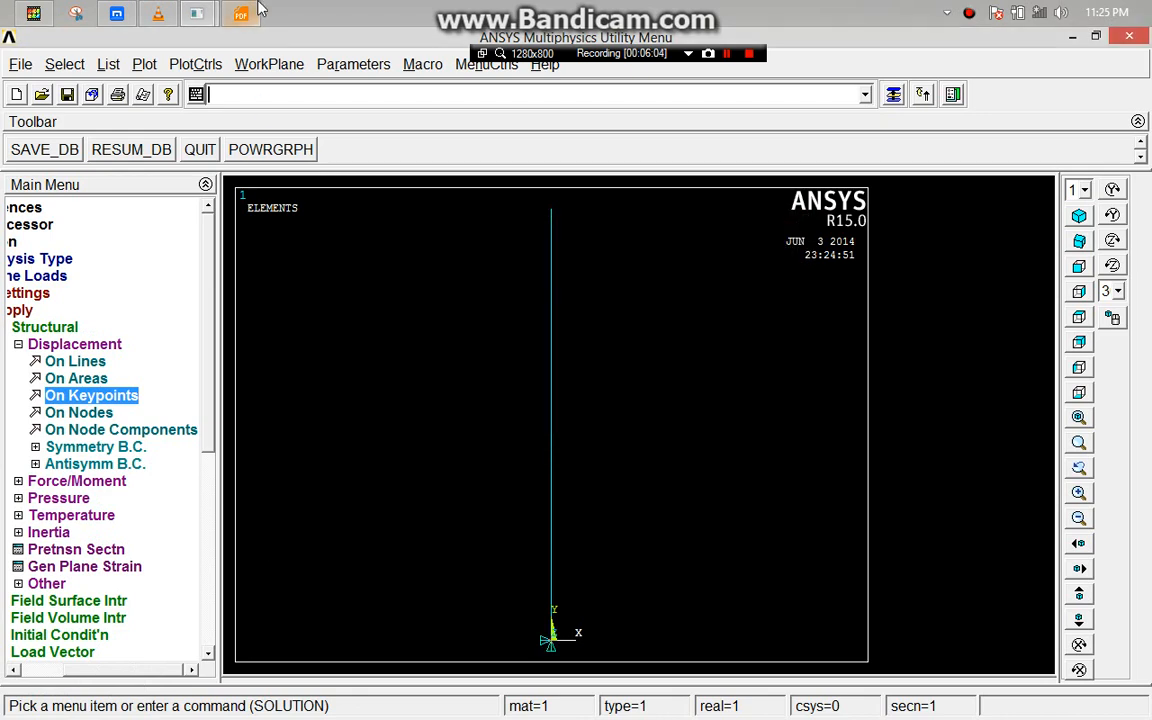
- Check the load in the PhotoFiltre sketch and, back in ANSYS, apply a constant FY force of -1 at the column's top keypoint
left_click(33, 12)
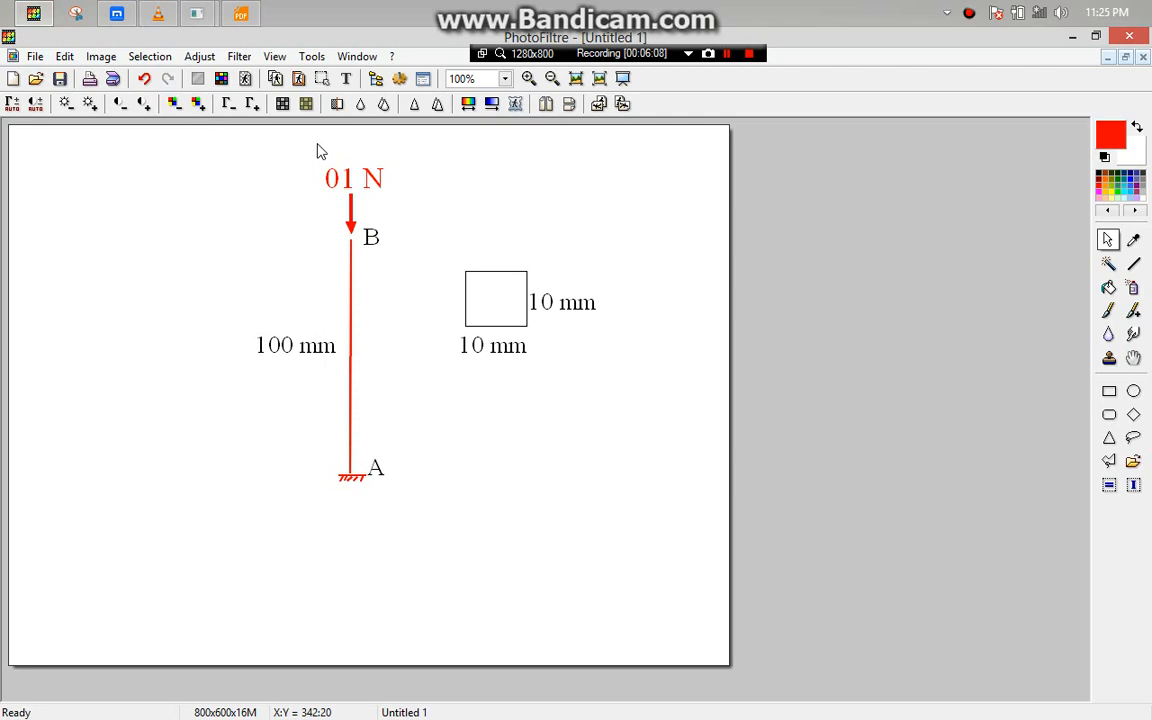
left_click(240, 12)
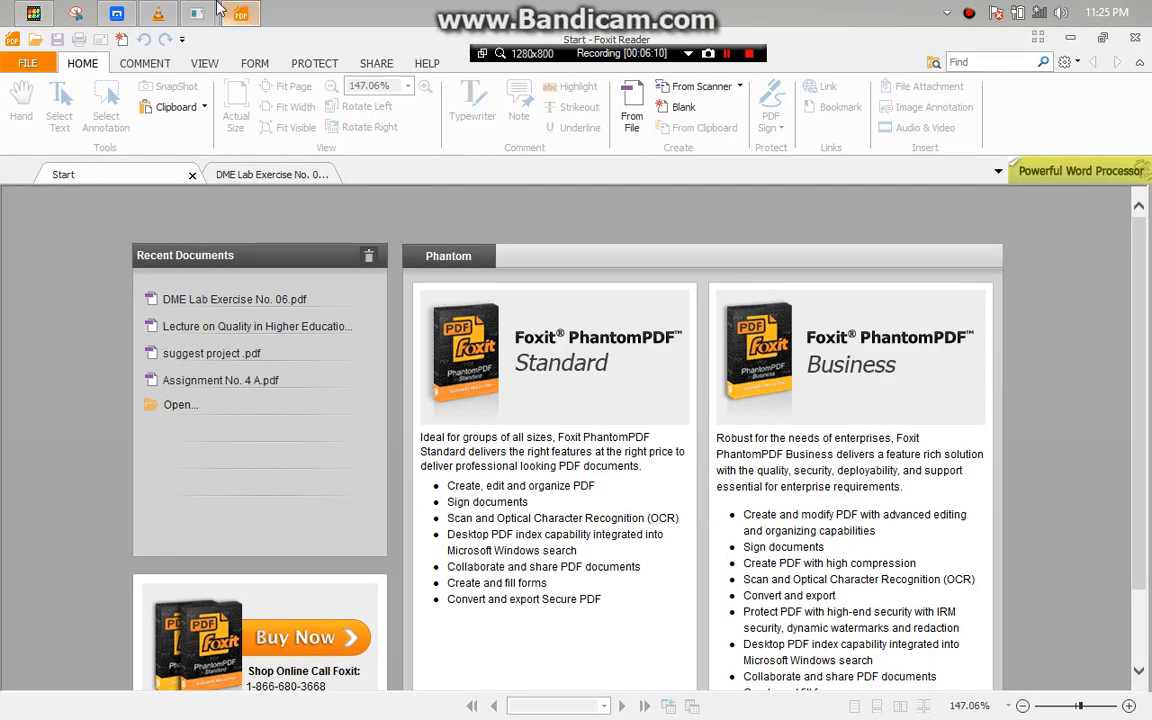
mouse_move(198, 12)
left_click(300, 105)
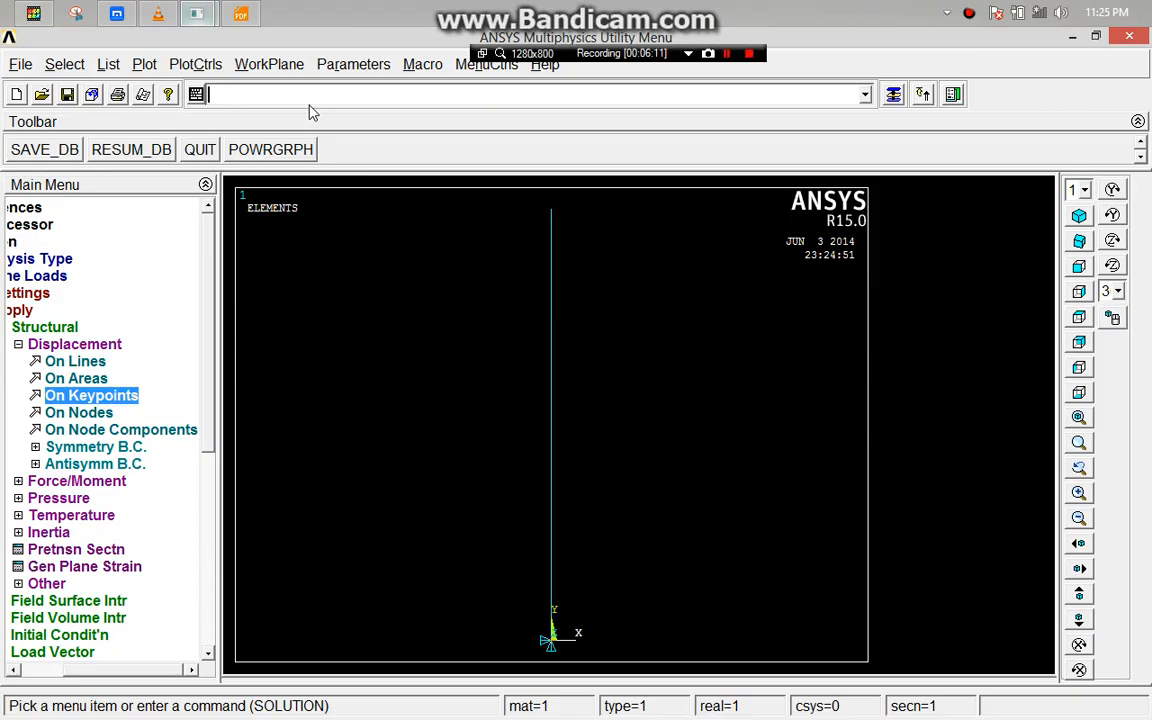
left_click(62, 482)
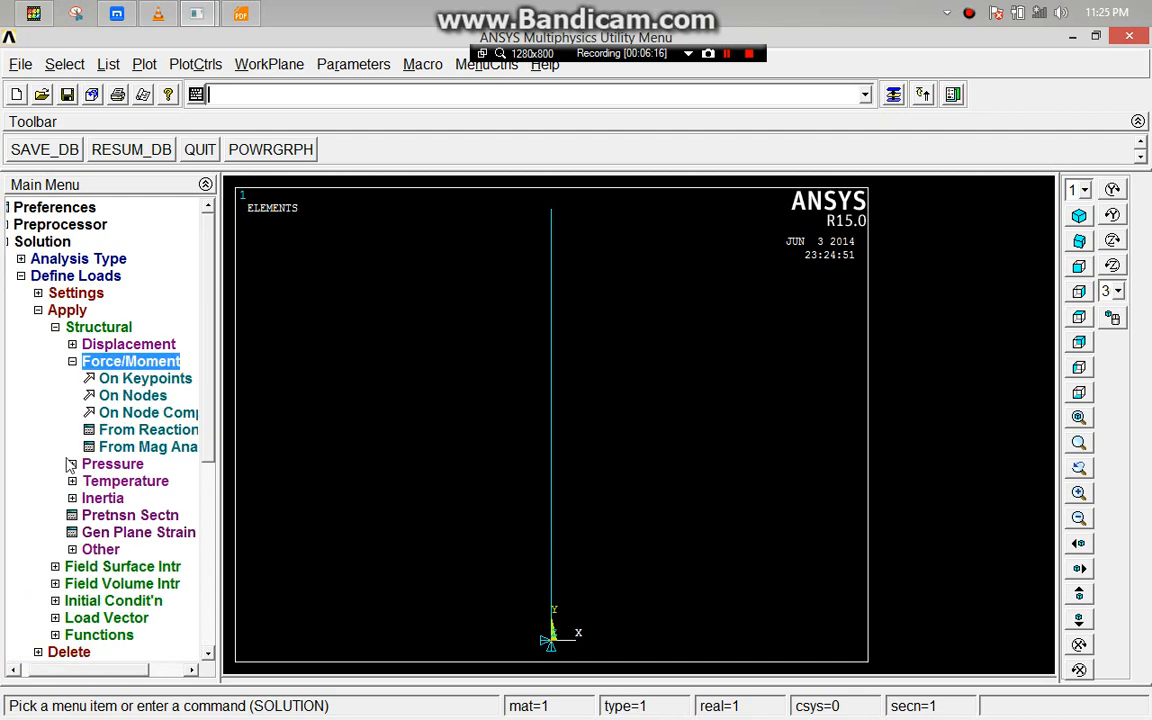
left_click(146, 380)
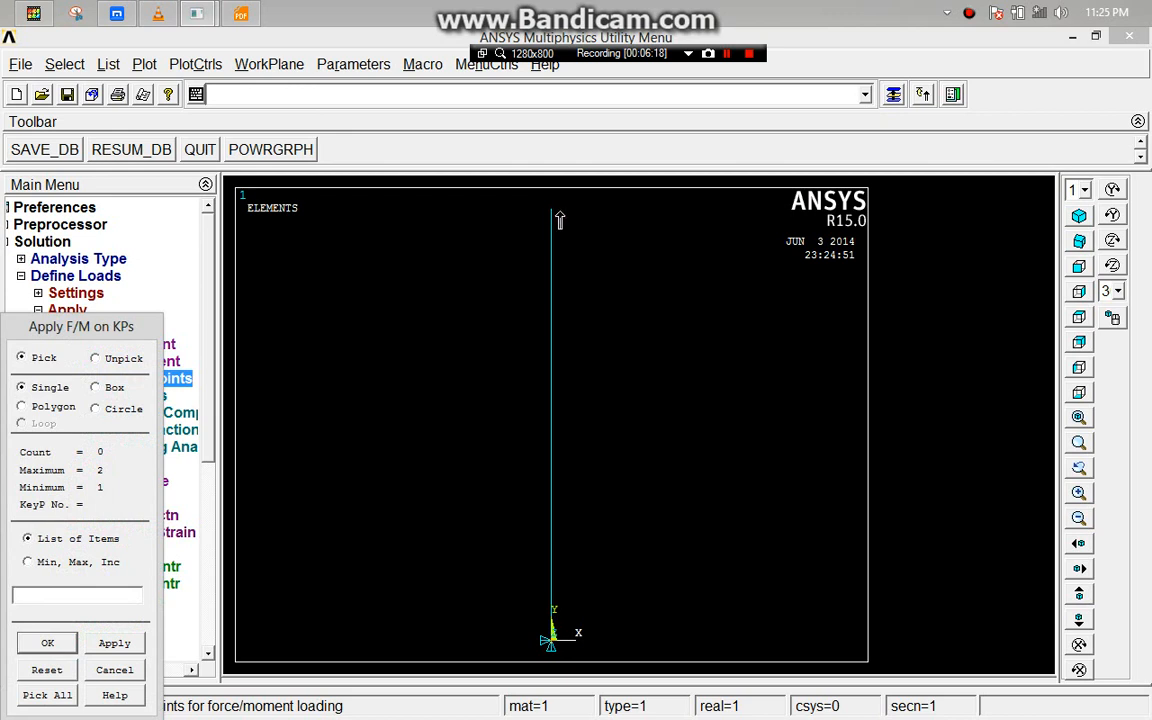
left_click(496, 190)
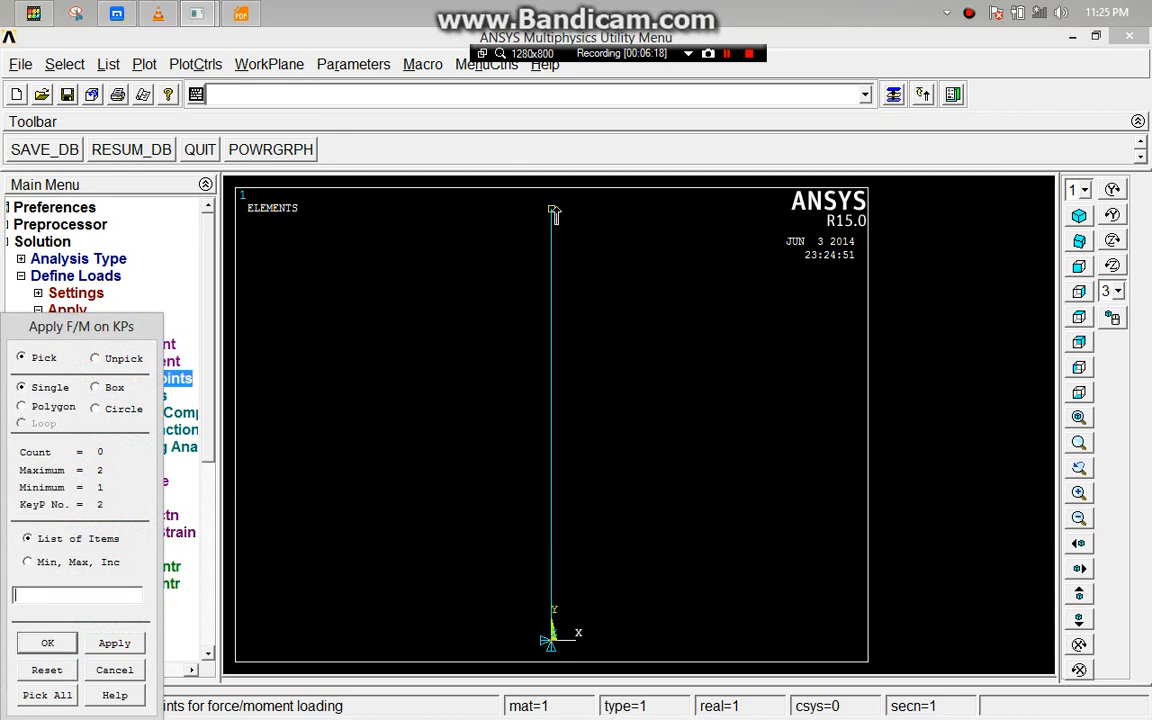
left_click(49, 644)
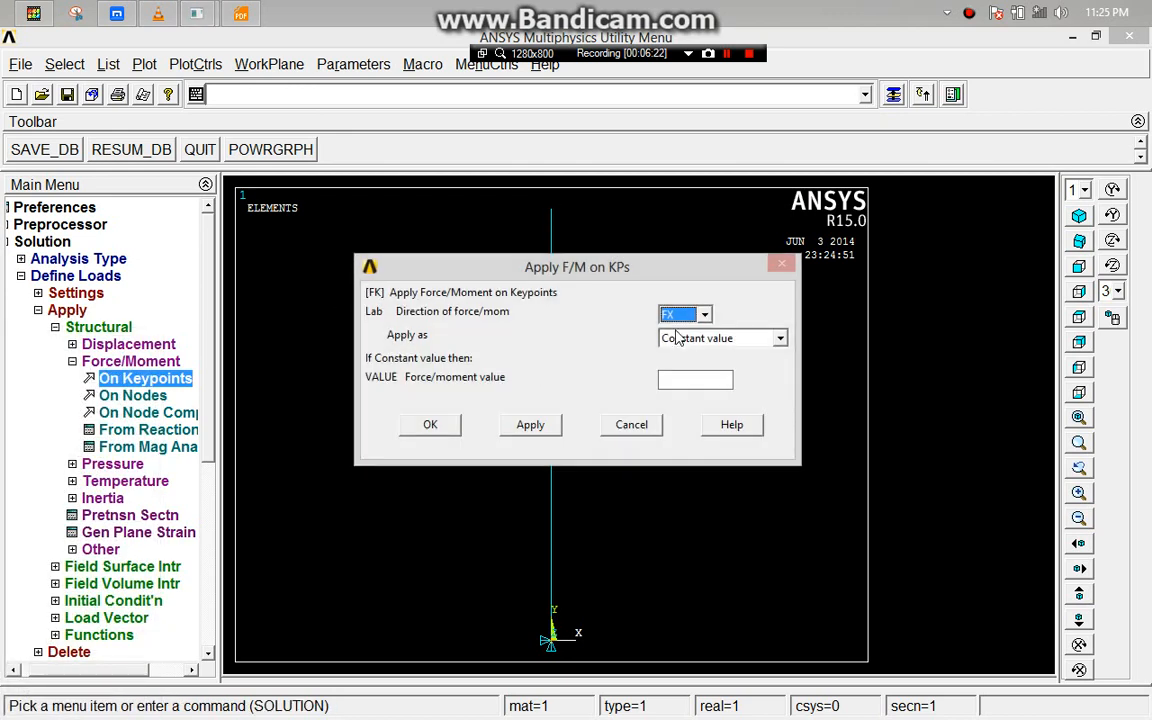
left_click(690, 315)
left_click(667, 346)
left_click(665, 379)
type("-1")
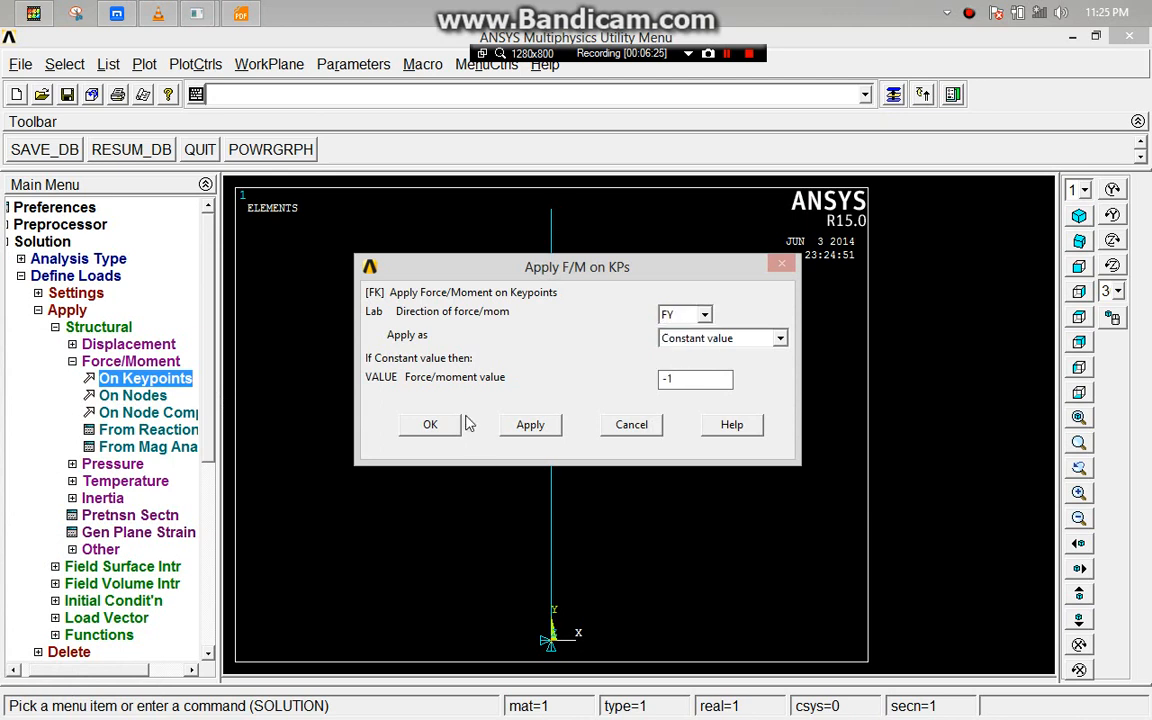
left_click(431, 425)
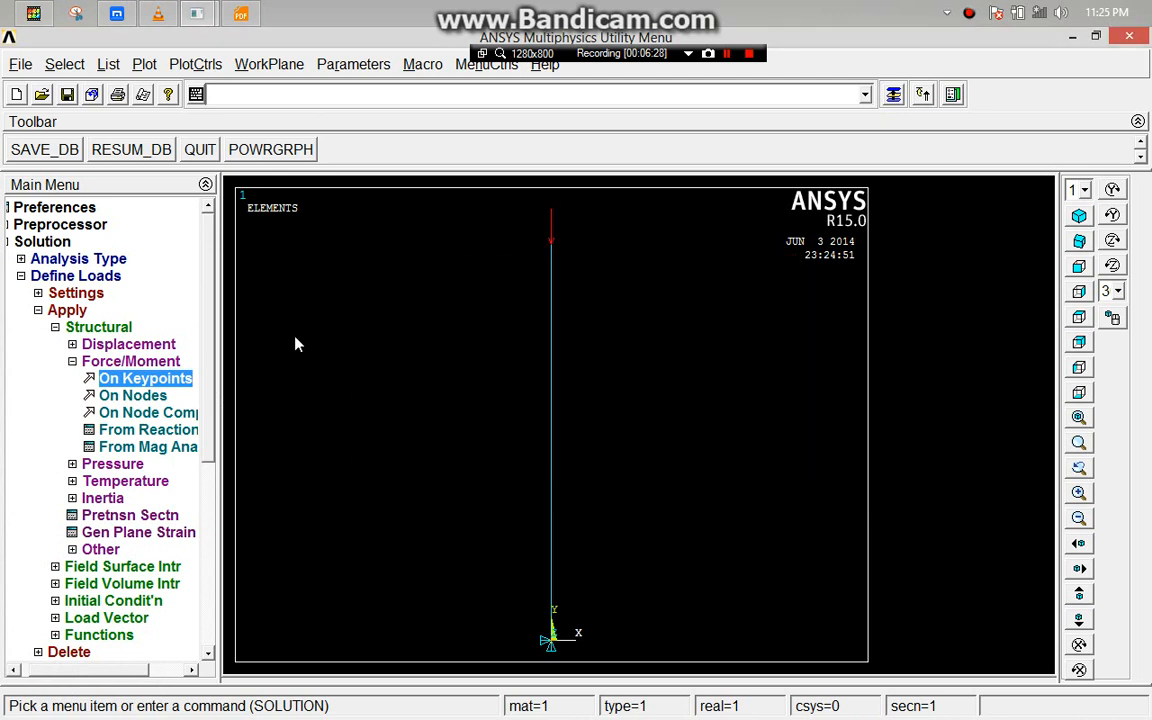
- Solve the current load step of the static analysis and close the solution note and status window
left_click_drag(95, 670, 80, 670)
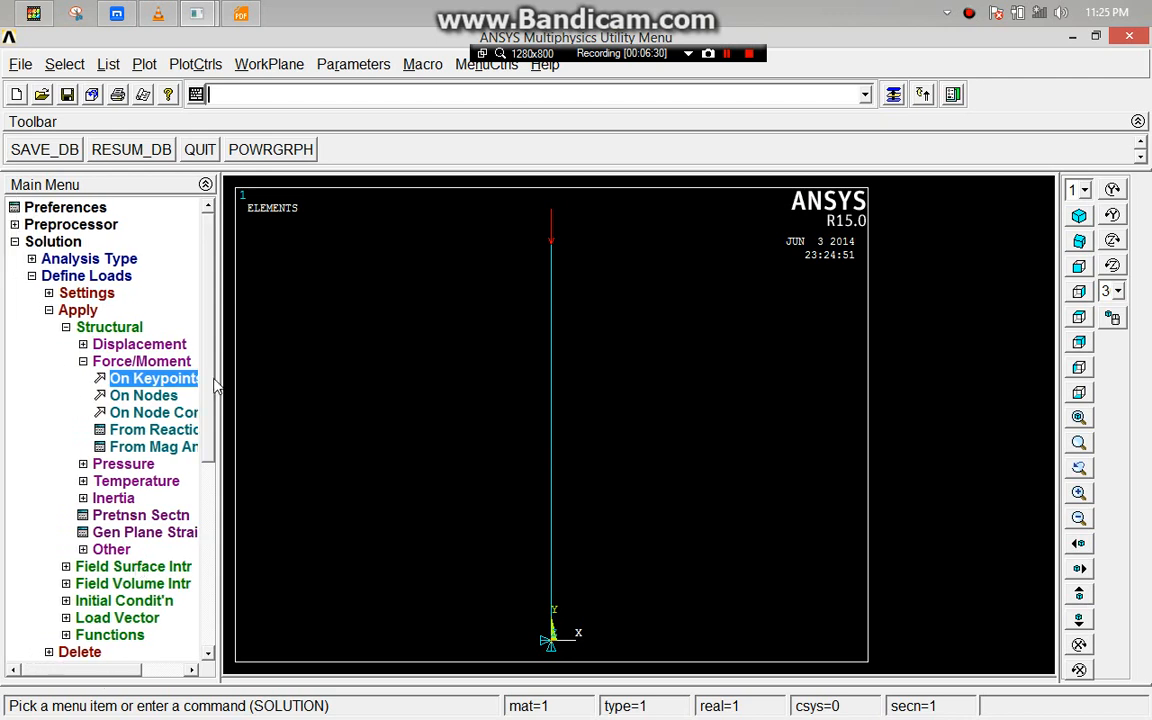
left_click_drag(209, 389, 217, 476)
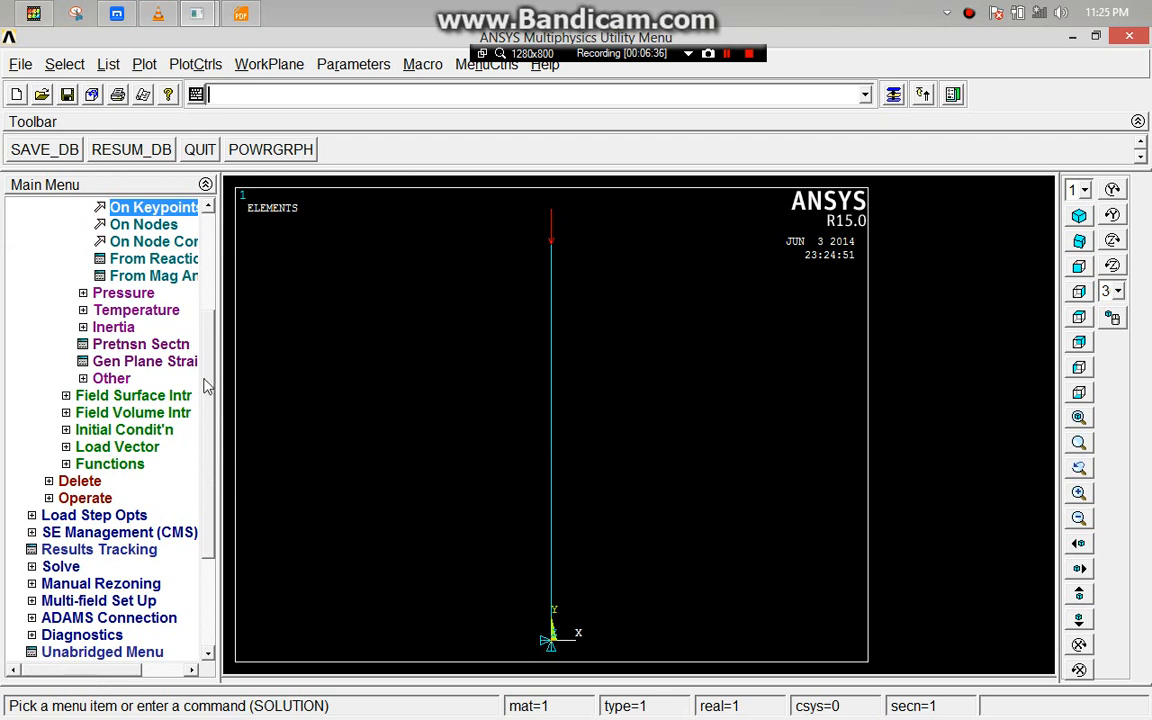
scroll(200, 400, "down", 1)
scroll(200, 420, "down", 2)
left_click(60, 429)
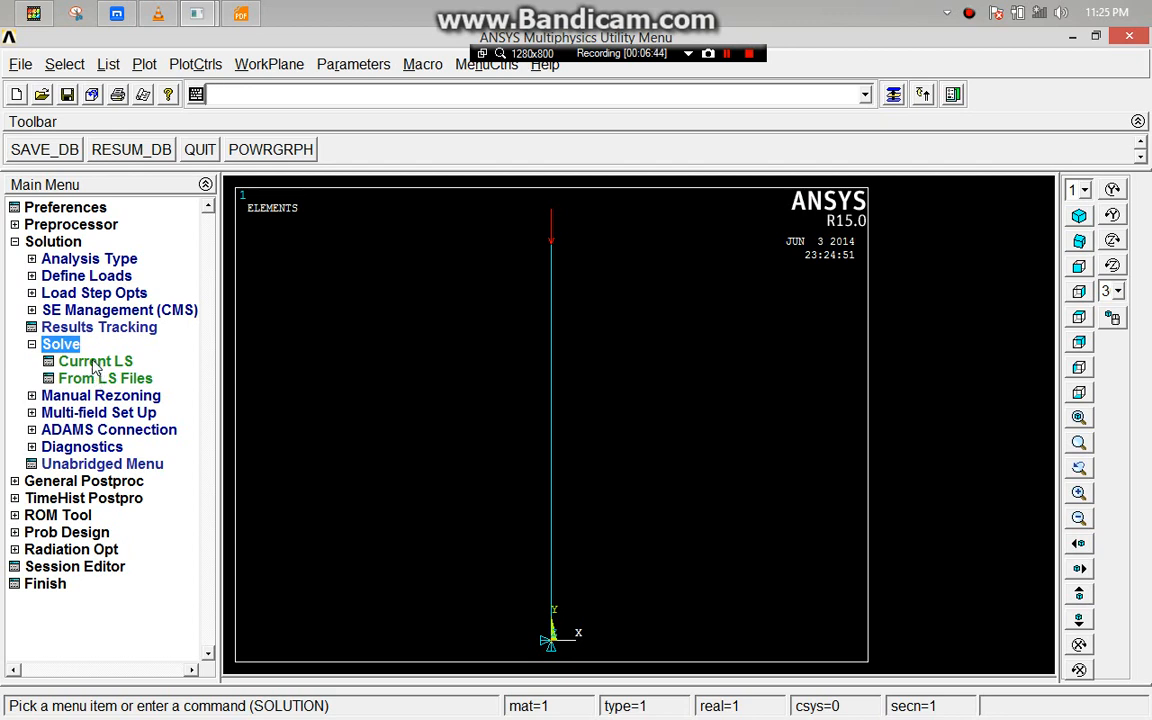
left_click(94, 364)
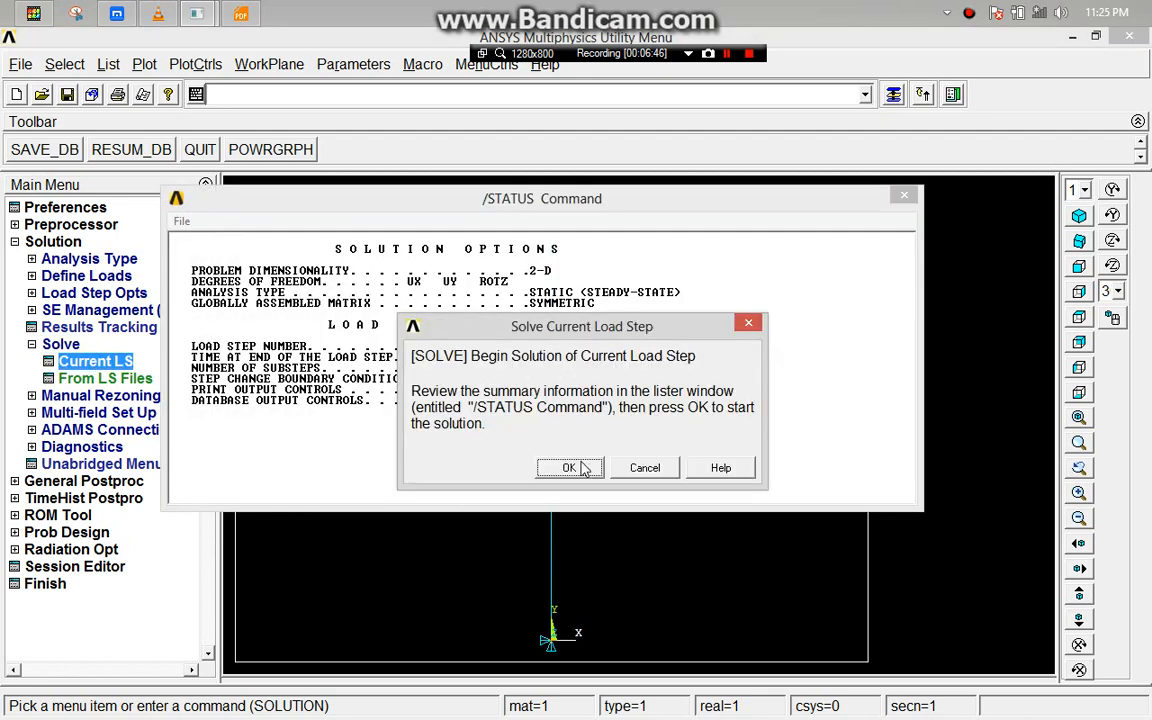
left_click(570, 468)
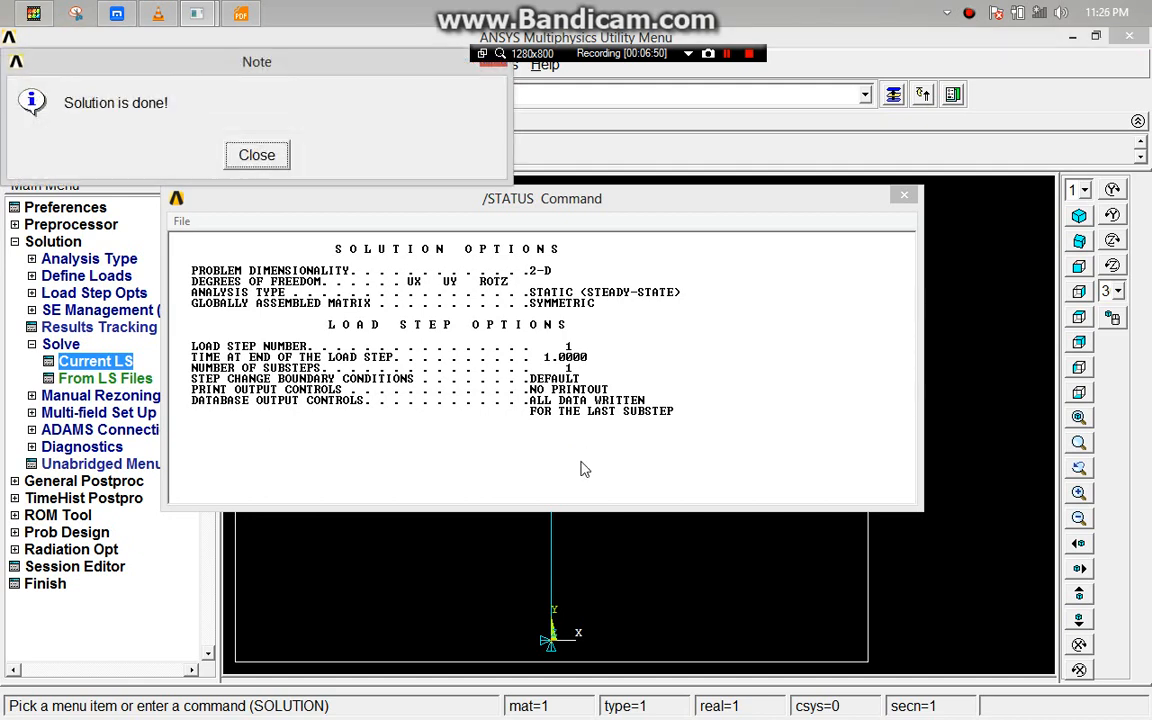
left_click(257, 154)
left_click(904, 195)
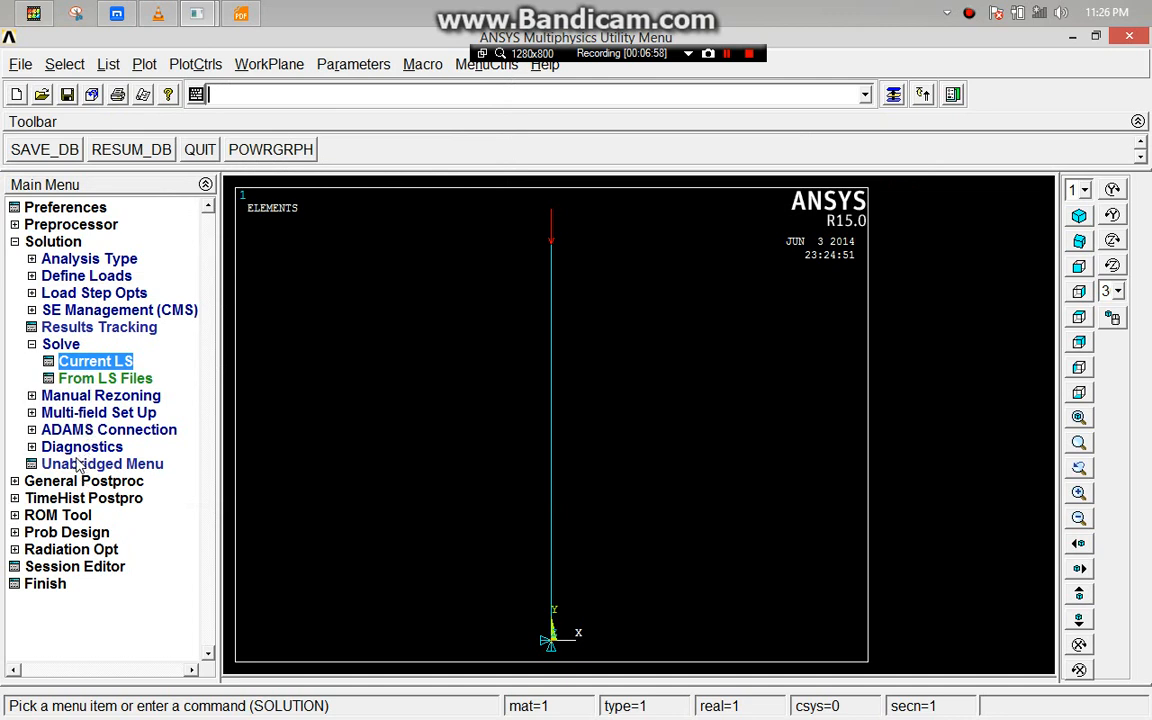
- Show the unabridged solution options and change the new analysis type to Eigen Buckling, accepting the restart of the solution
left_click(83, 465)
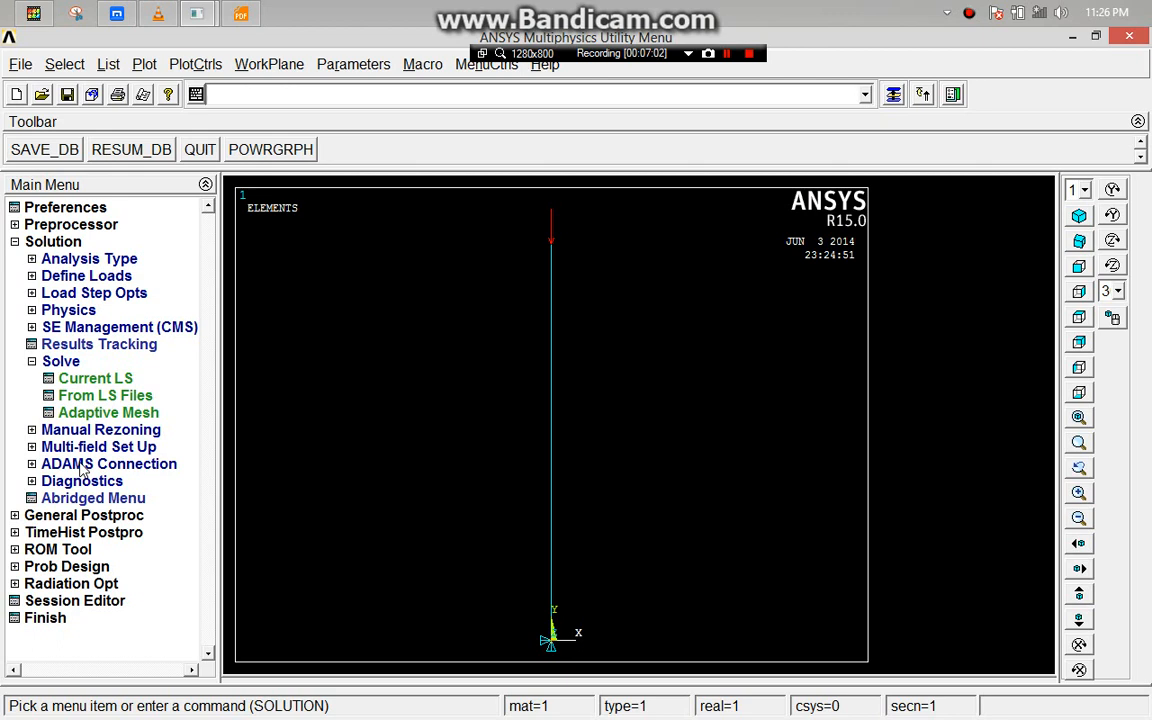
left_click(88, 258)
left_click(104, 275)
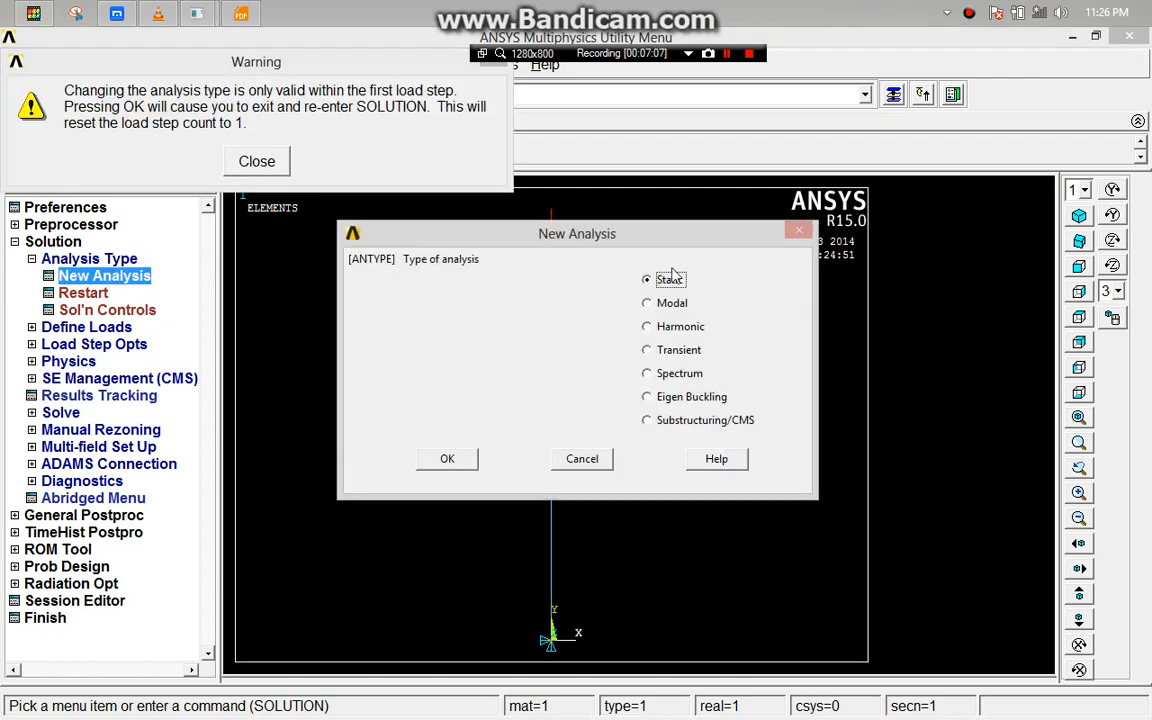
left_click(664, 404)
left_click(445, 458)
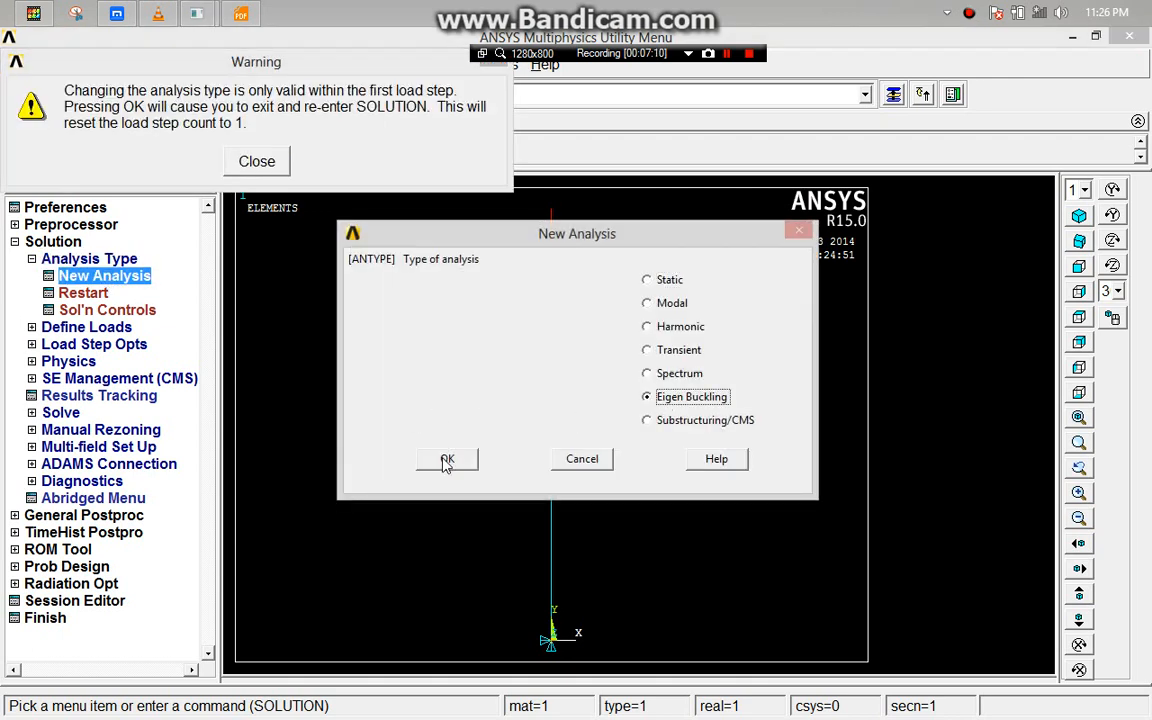
left_click(262, 163)
- Turn on the expansion pass for the buckling analysis, leaving reduced order model expansion off
left_click(55, 243)
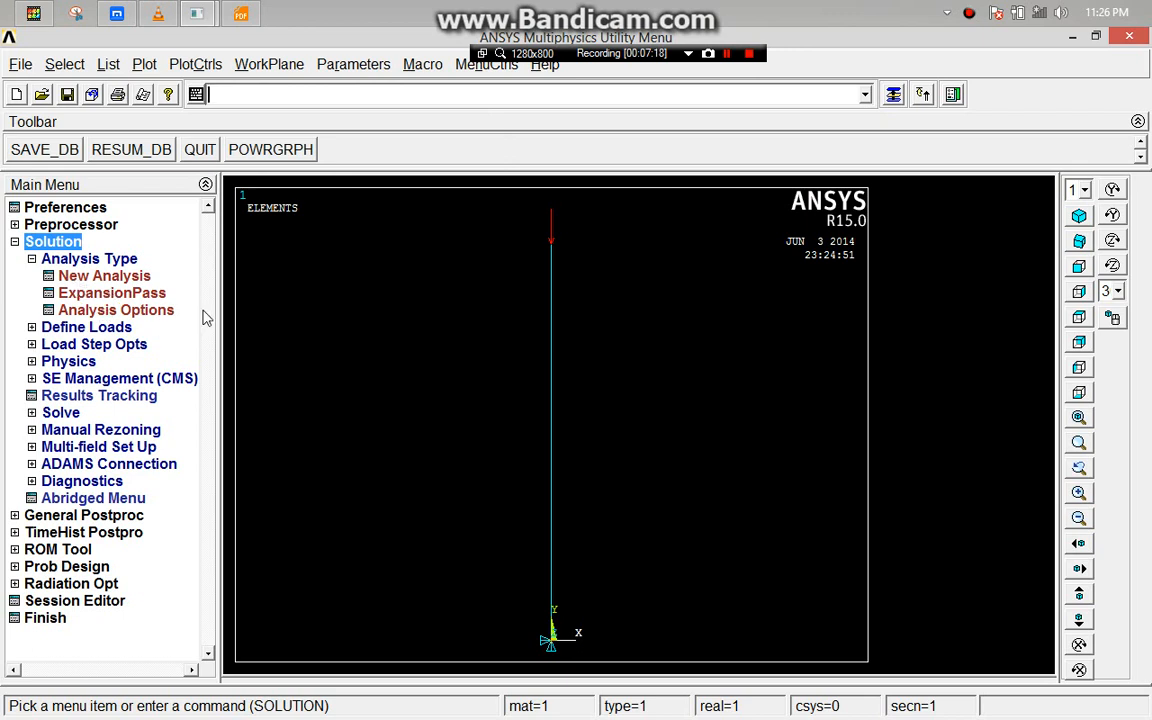
left_click(126, 296)
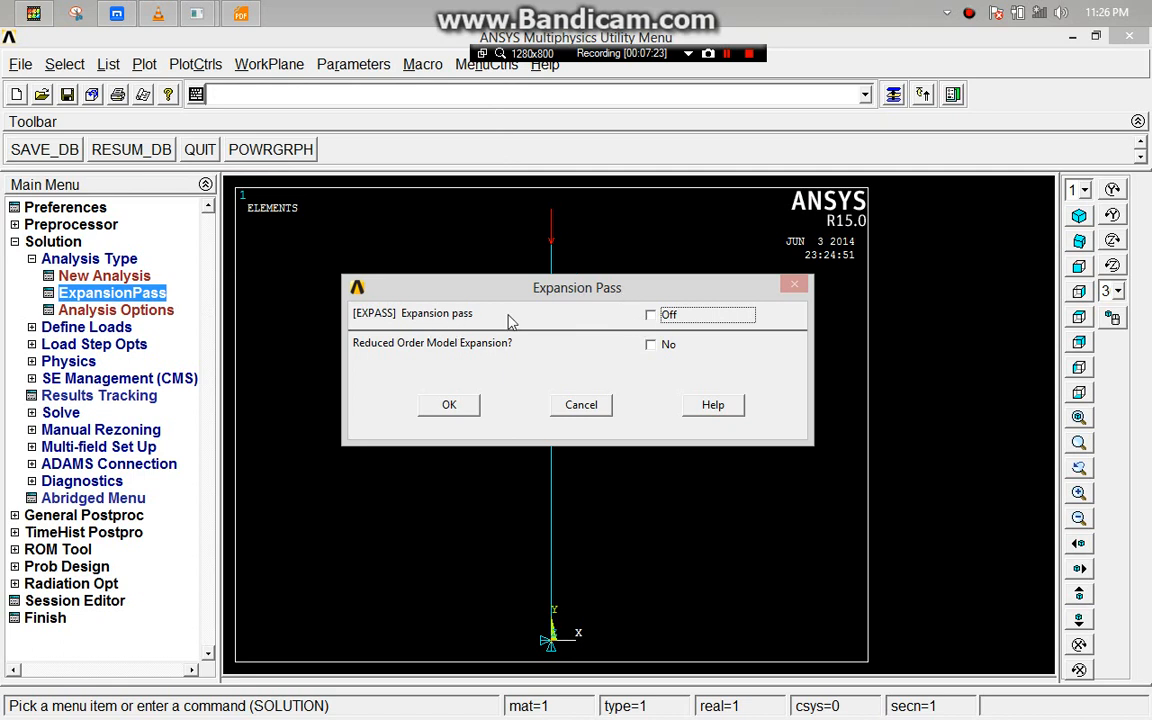
left_click(670, 315)
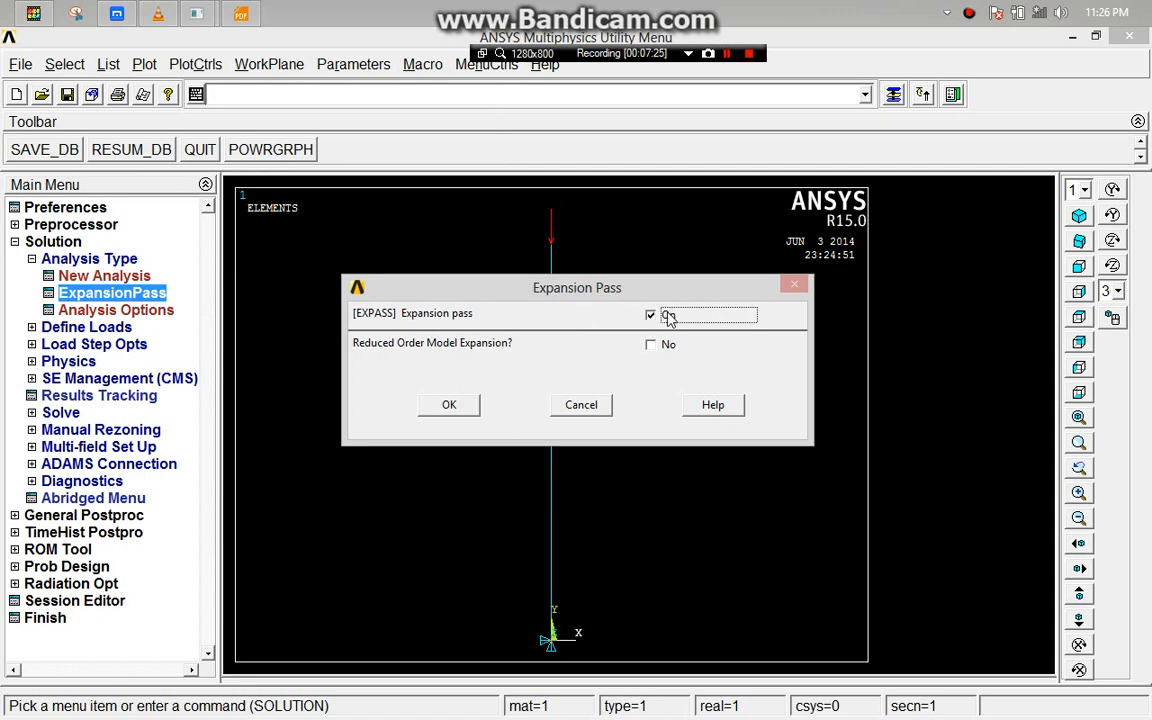
left_click(447, 405)
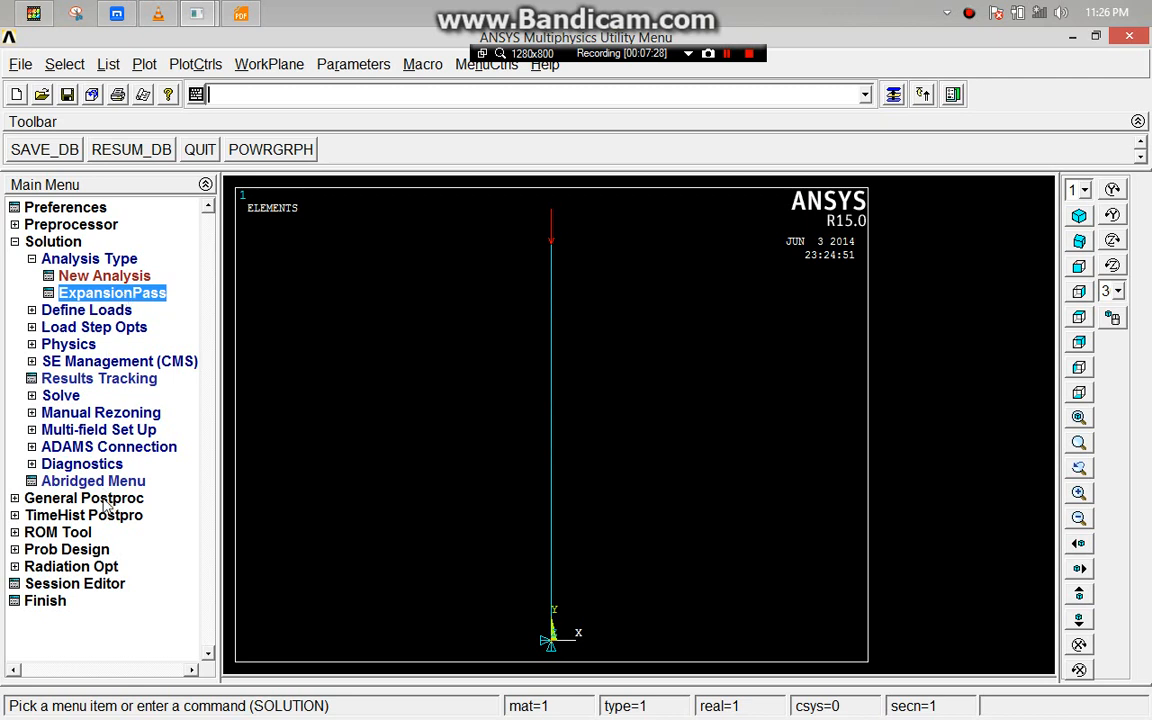
left_click(46, 258)
left_click(45, 243)
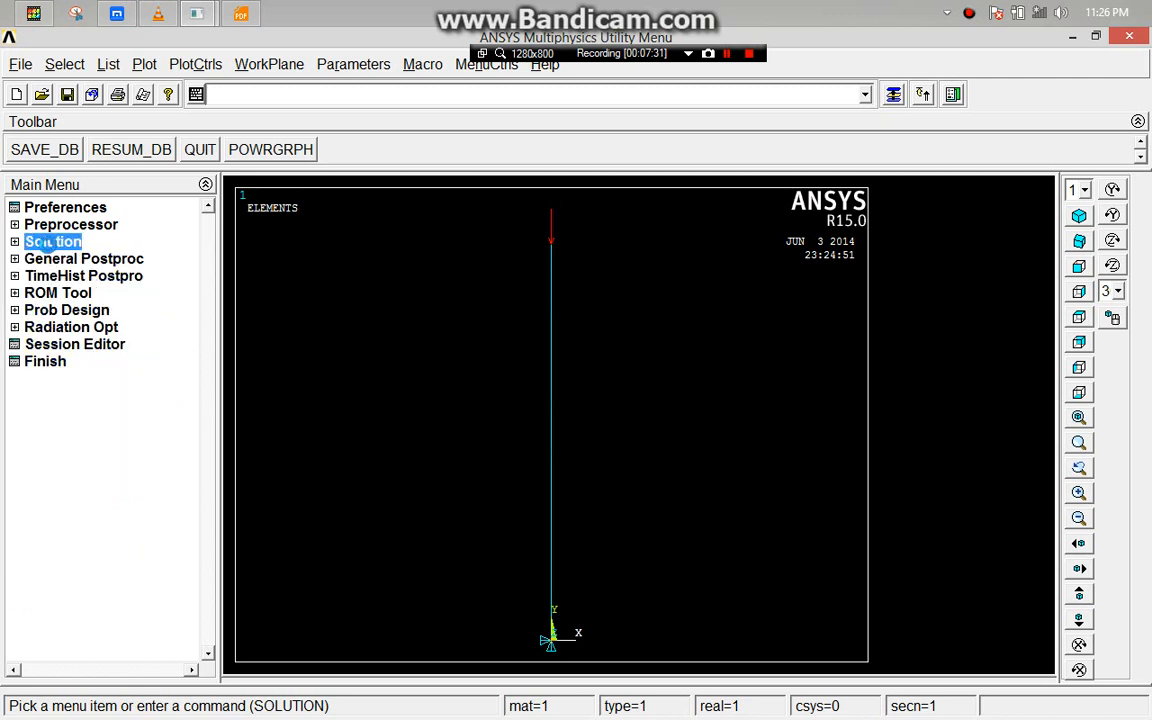
left_click(45, 242)
left_click(90, 259)
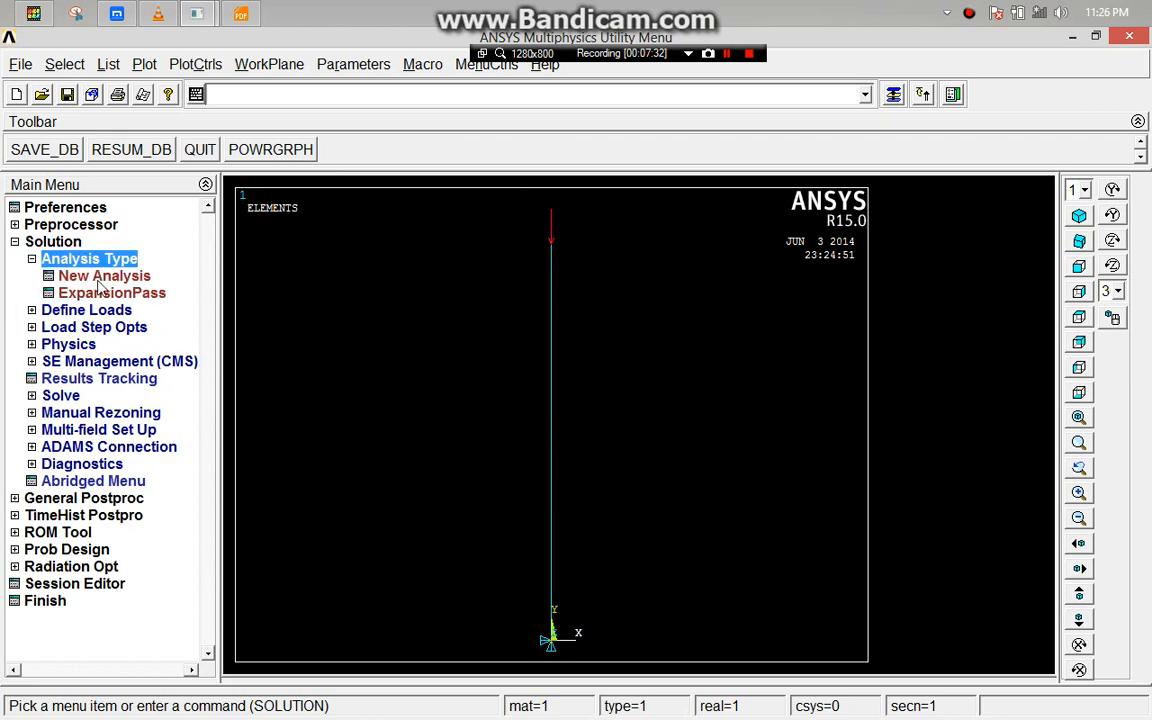
left_click(88, 480)
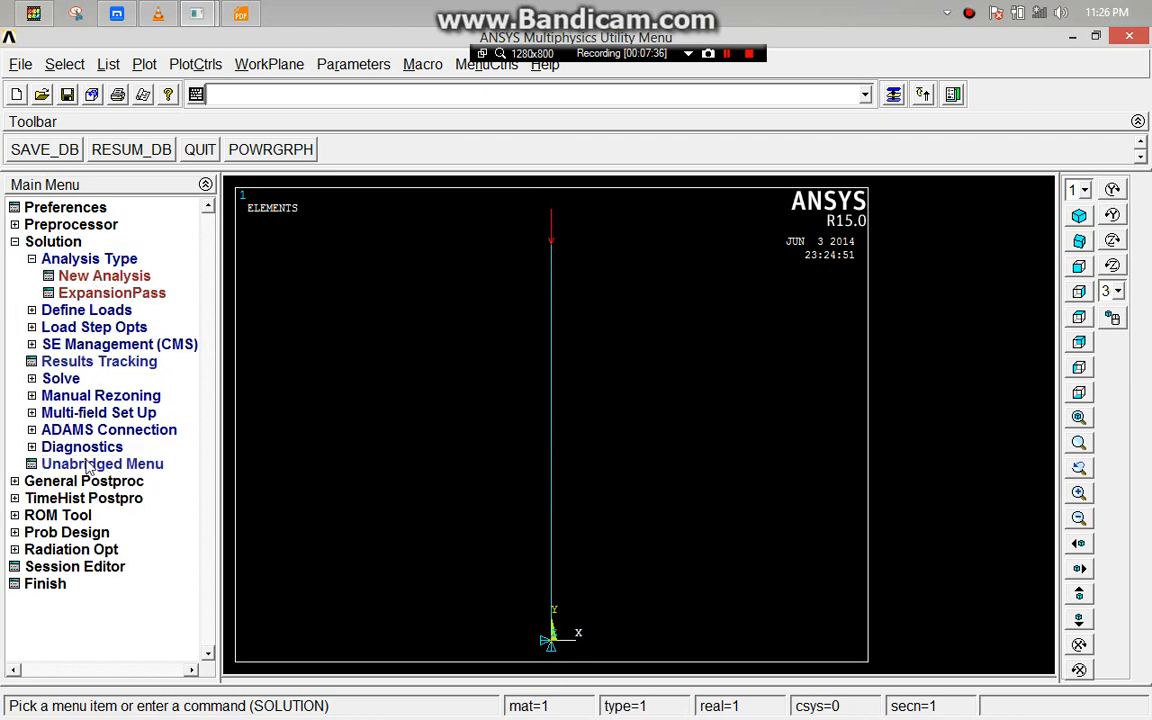
left_click(92, 464)
left_click(112, 260)
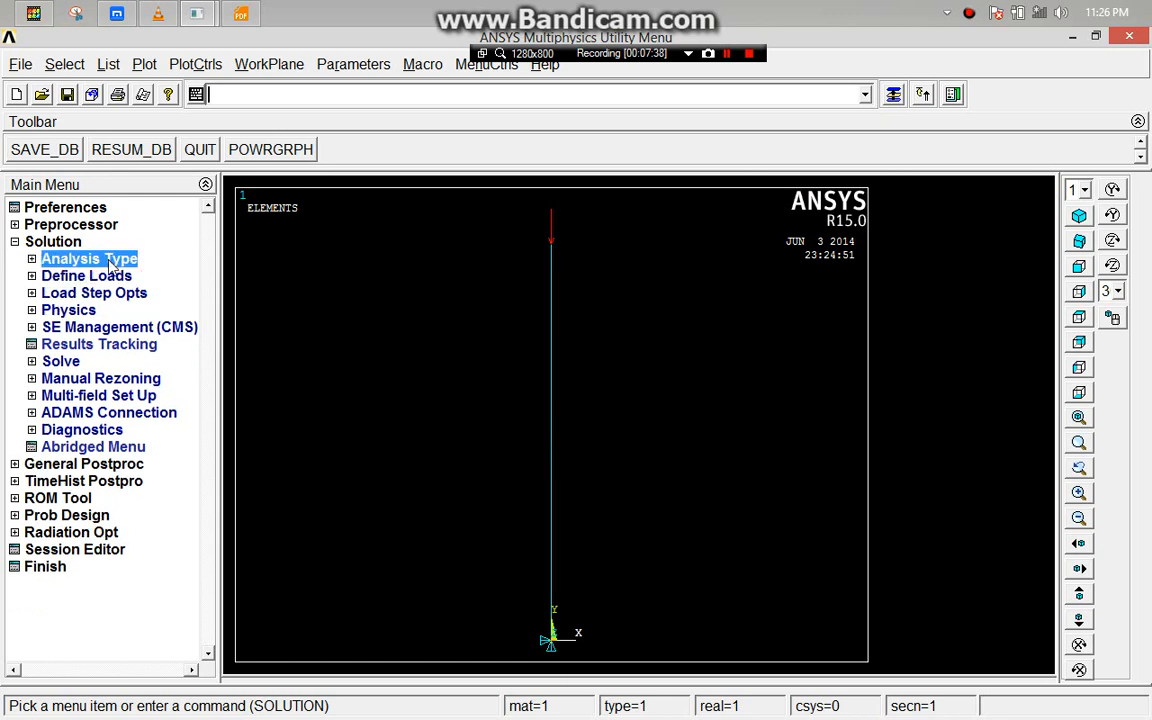
left_click(100, 258)
left_click(100, 276)
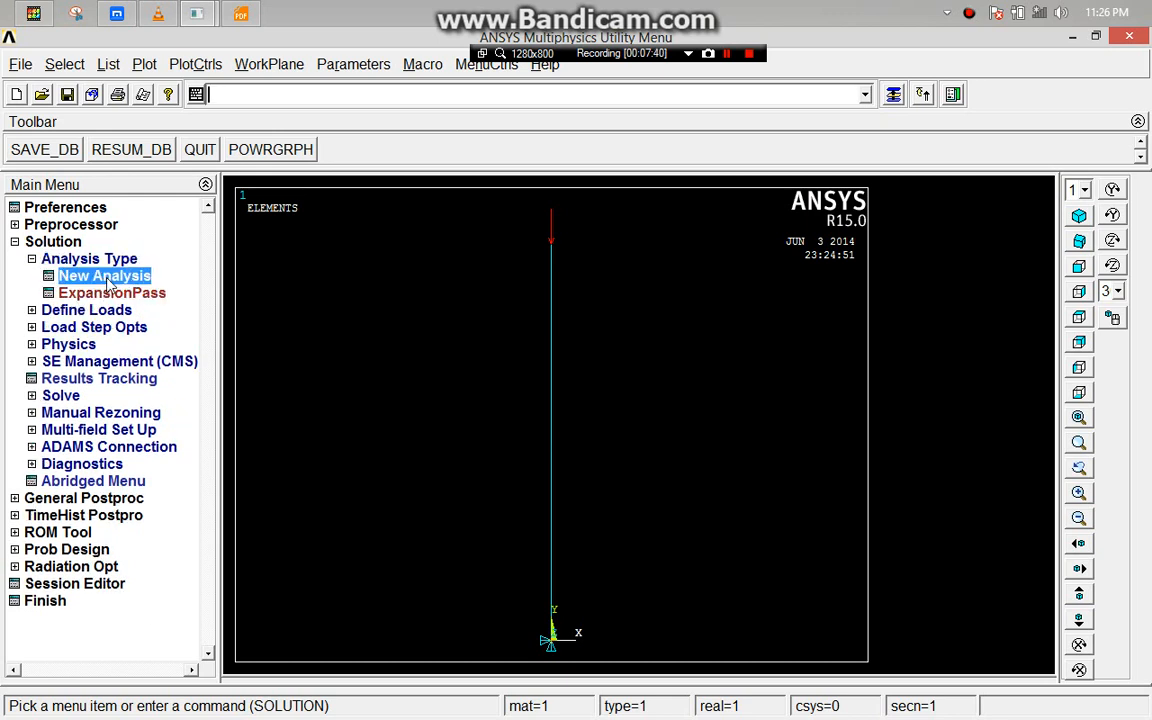
left_click(574, 467)
left_click(32, 259)
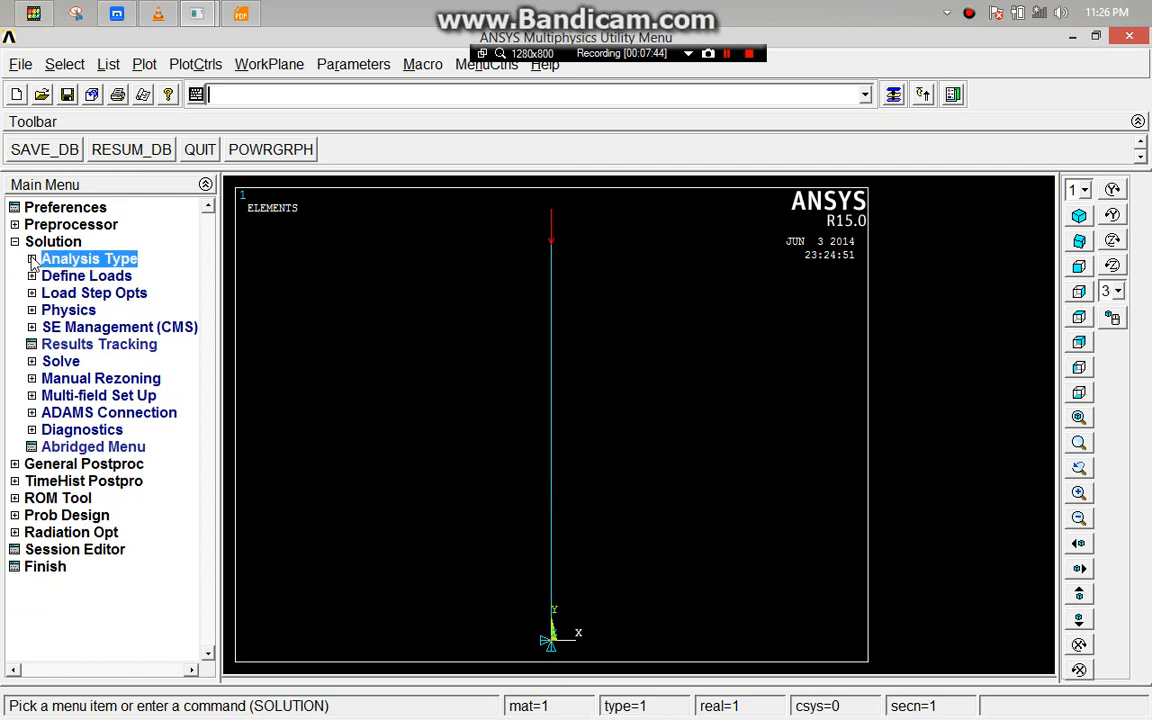
left_click(32, 259)
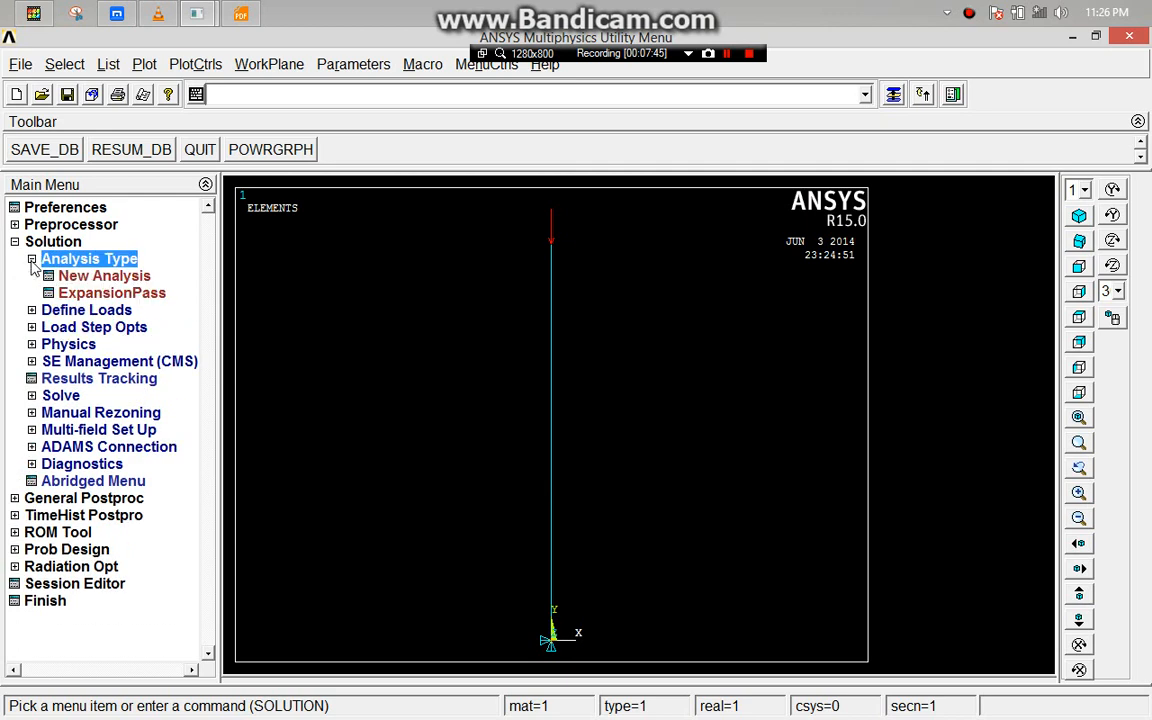
- Reopen the expansion pass settings and accept them with the expansion pass on and reduced order model expansion off
left_click(106, 293)
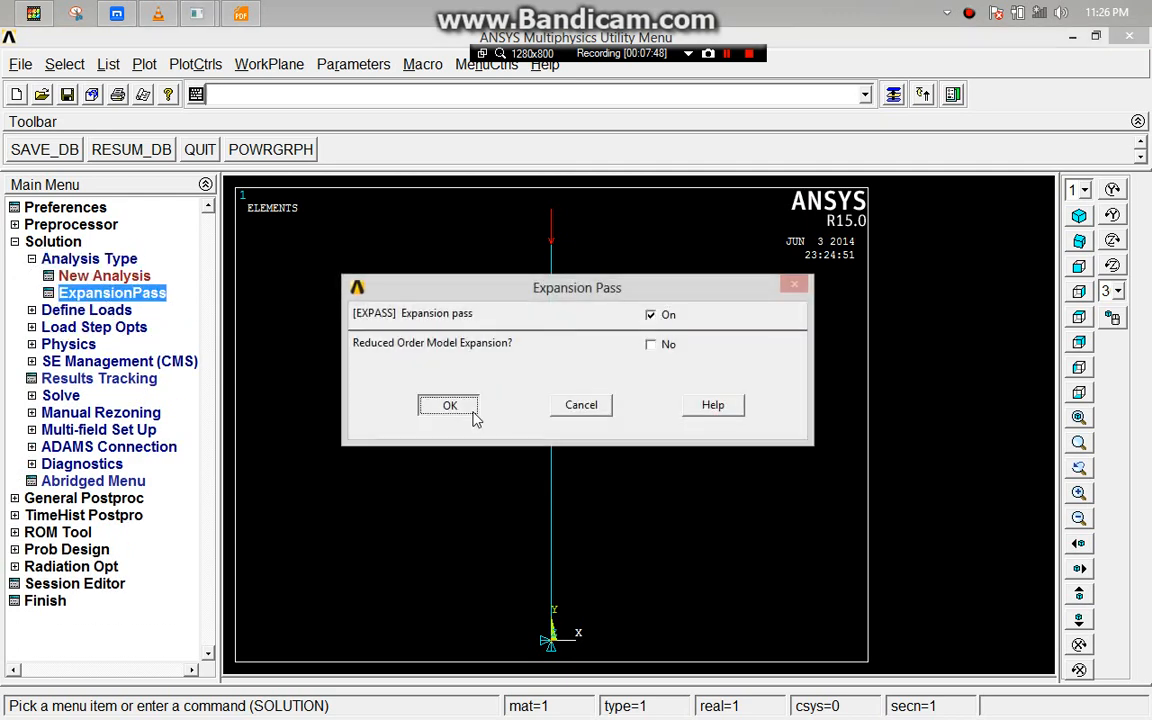
left_click(471, 416)
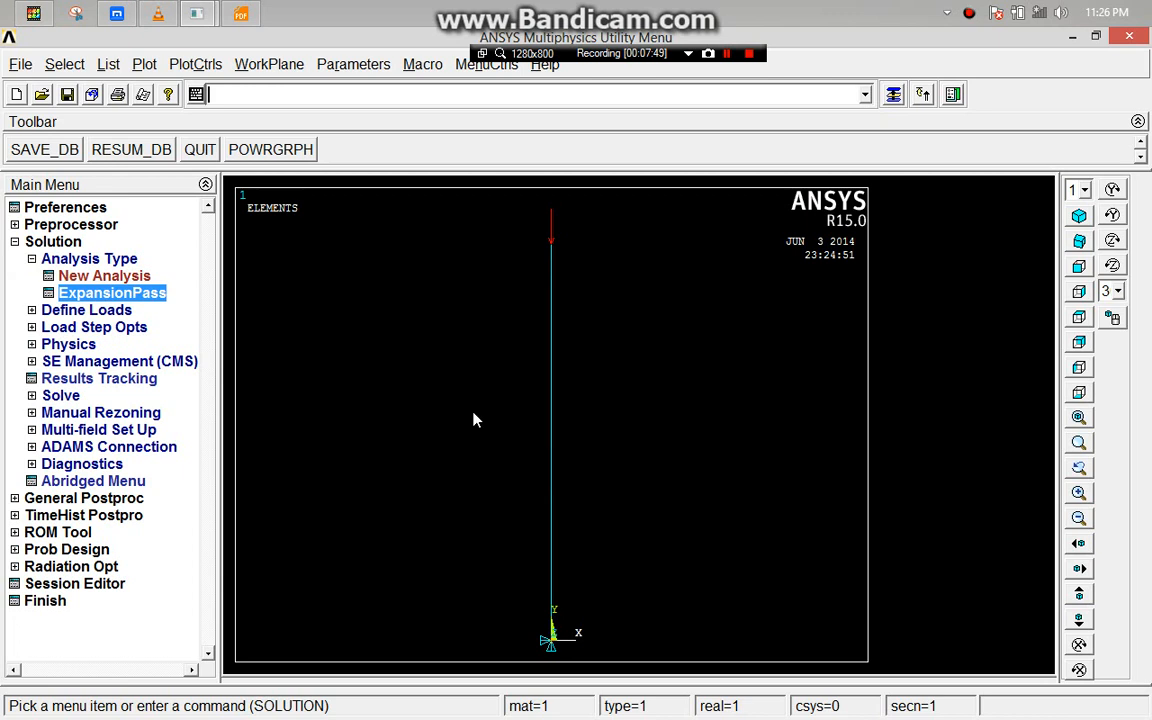
left_click(14, 241)
left_click(64, 244)
left_click(72, 259)
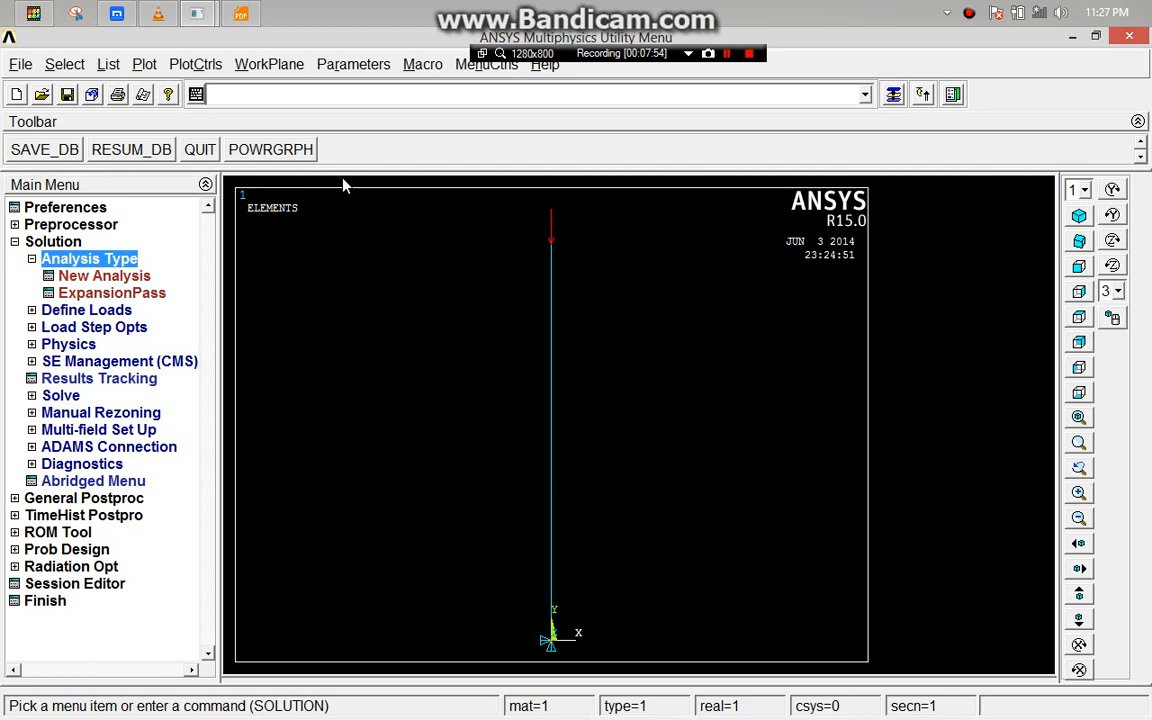
left_click(727, 53)
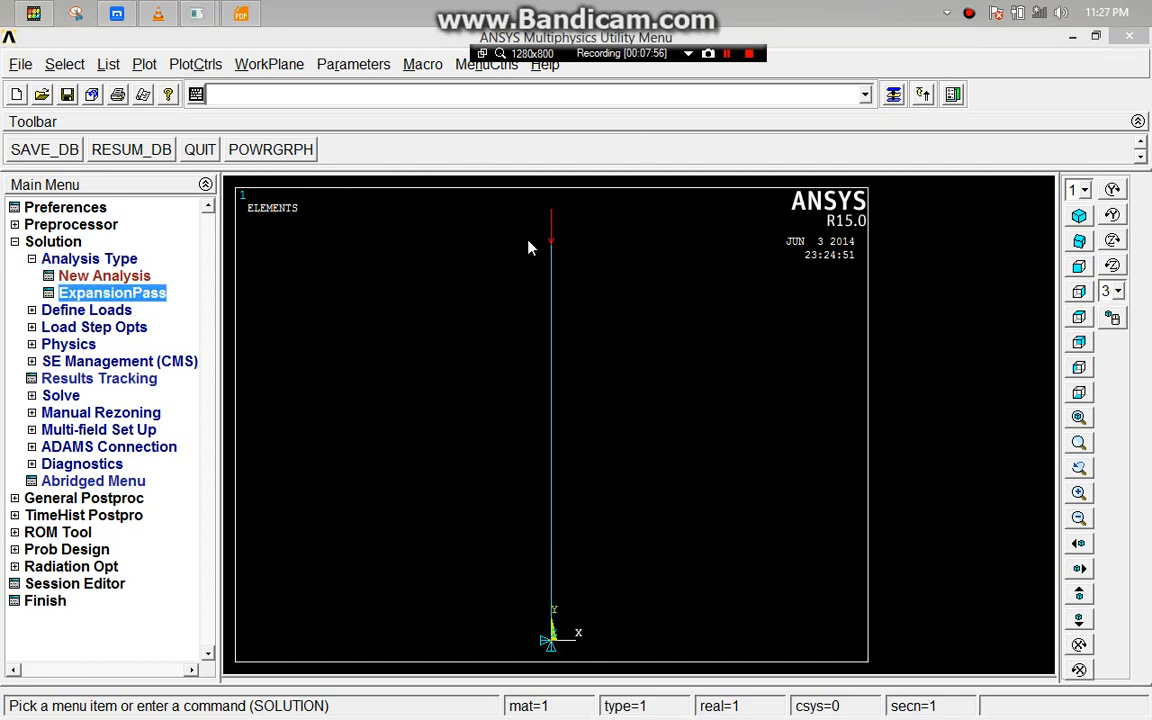
- Set the new analysis type to Eigen Buckling again so that its analysis options are offered
left_click(100, 276)
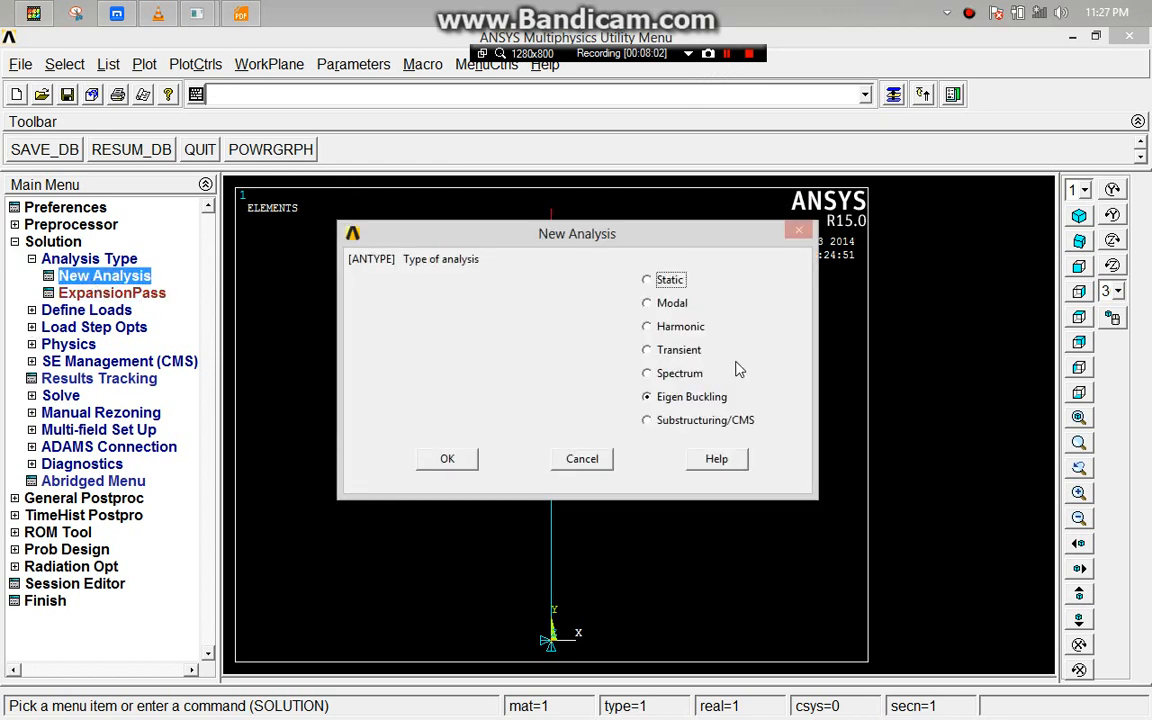
left_click(660, 396)
left_click(440, 462)
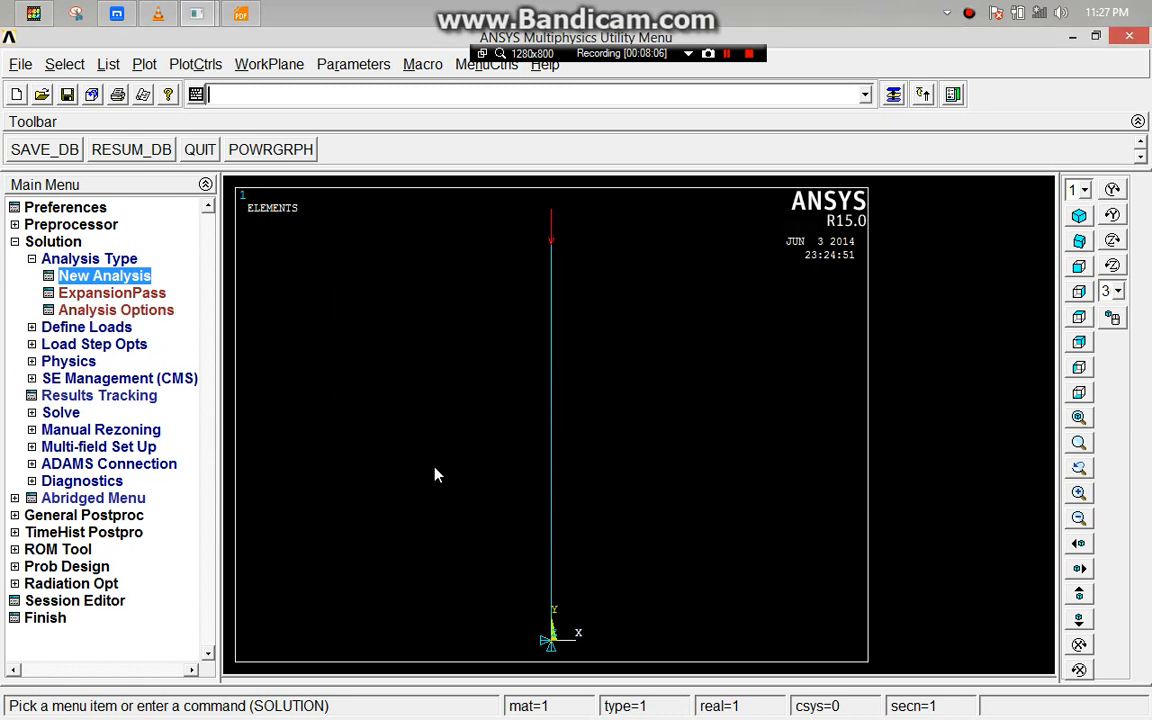
- Set the eigenvalue buckling options to extract 1 mode with the Block Lanczos method
left_click(126, 312)
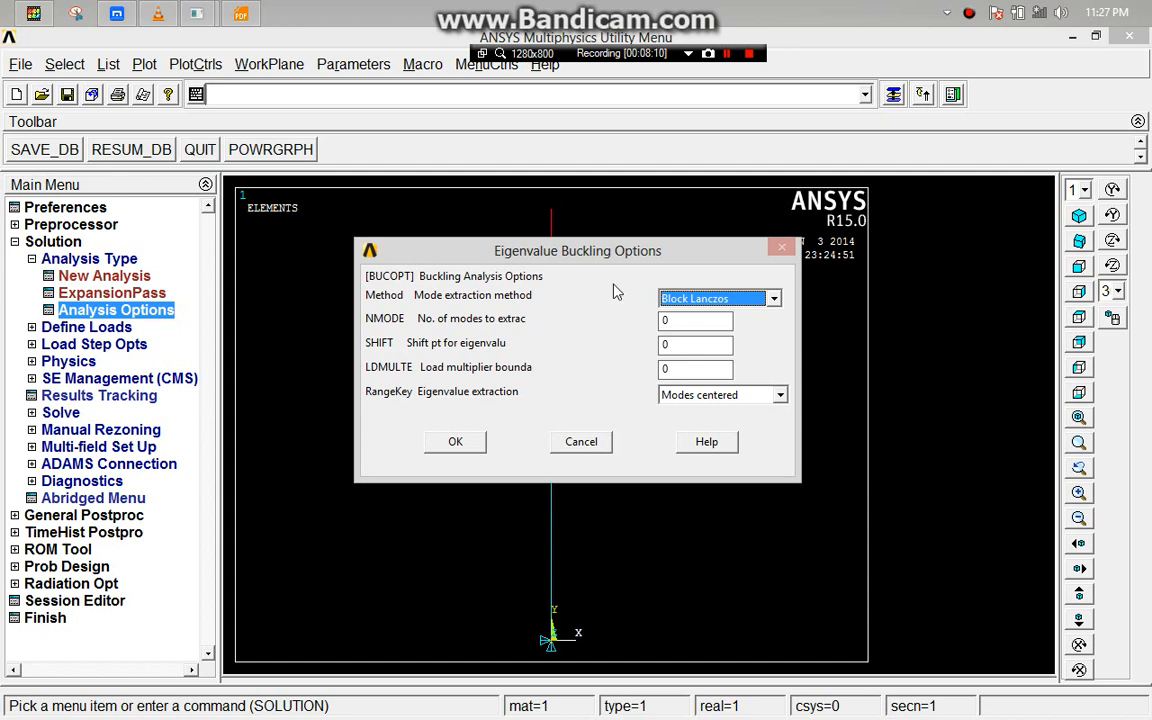
key("Tab")
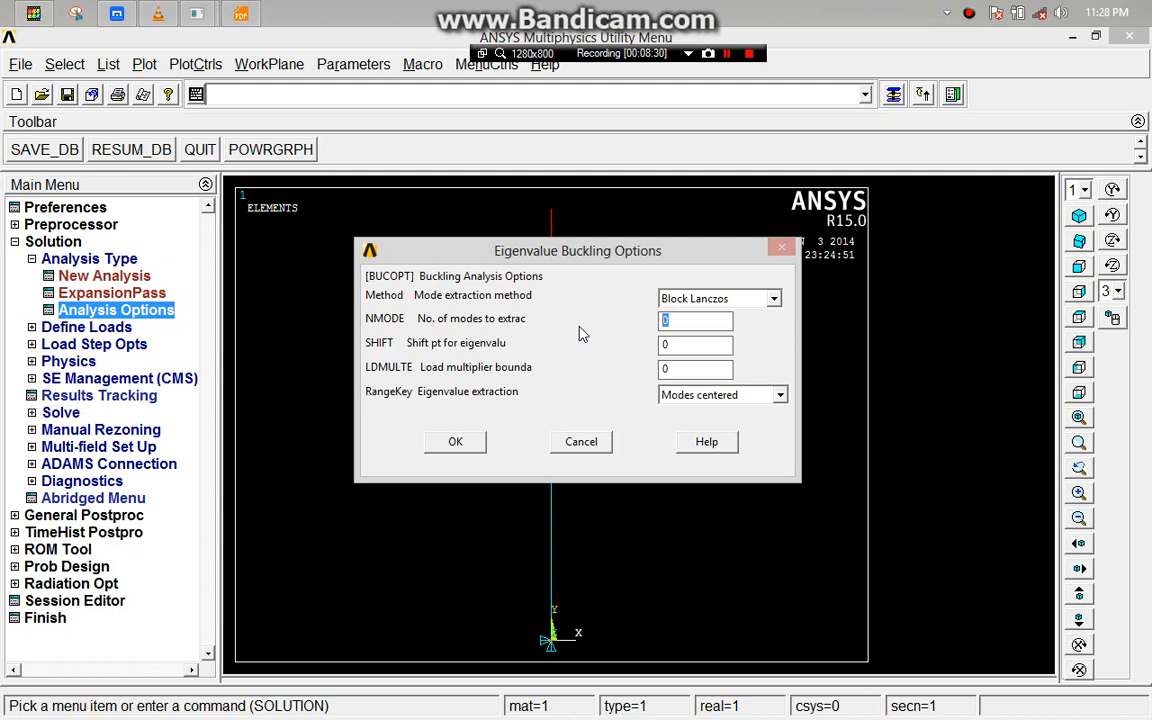
type("1")
left_click(452, 443)
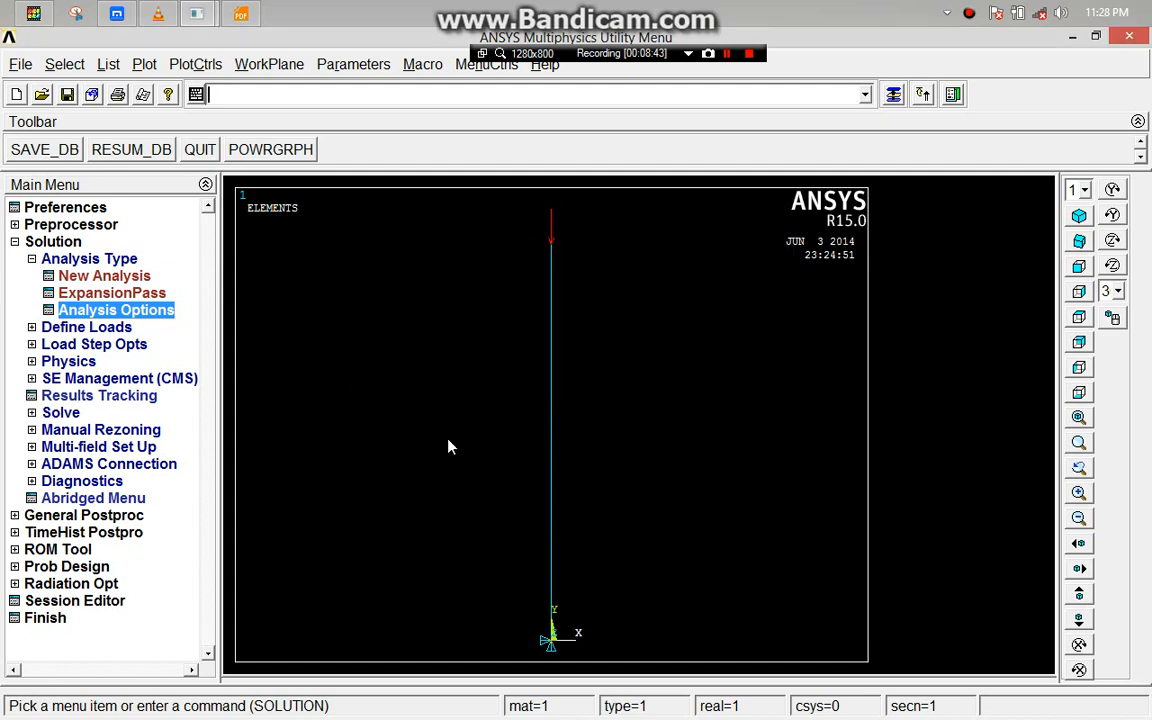
- Turn the expansion pass on again for the redefined buckling analysis
left_click(111, 292)
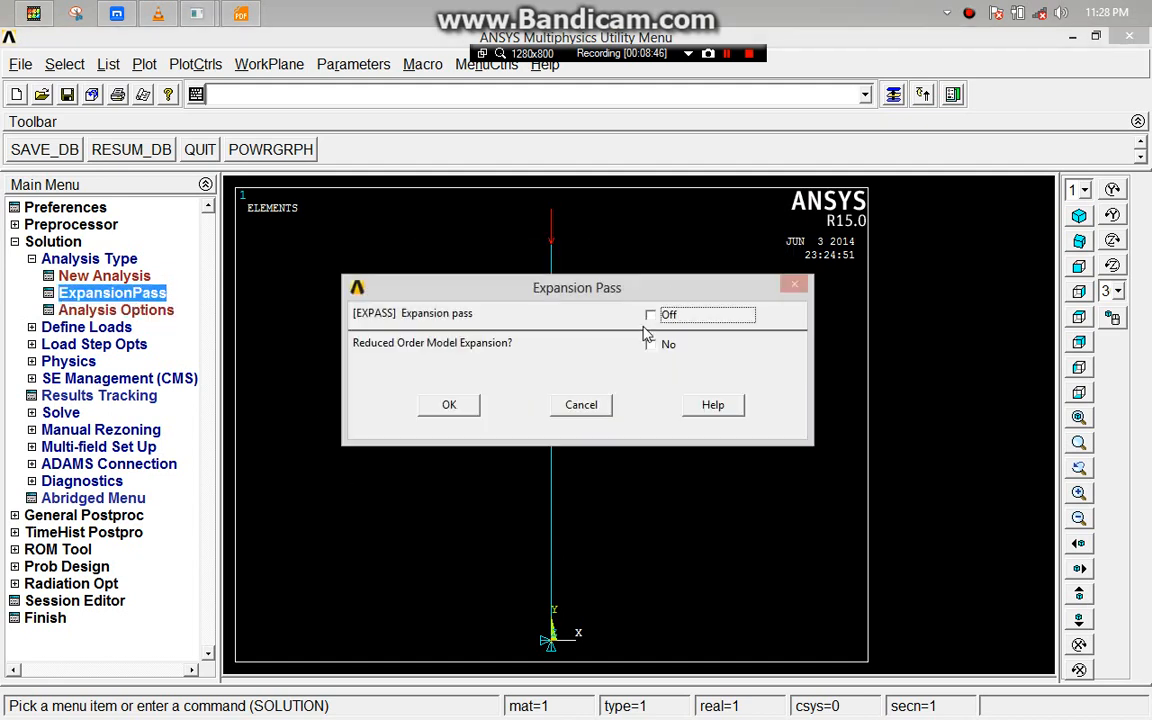
left_click(650, 315)
left_click(466, 405)
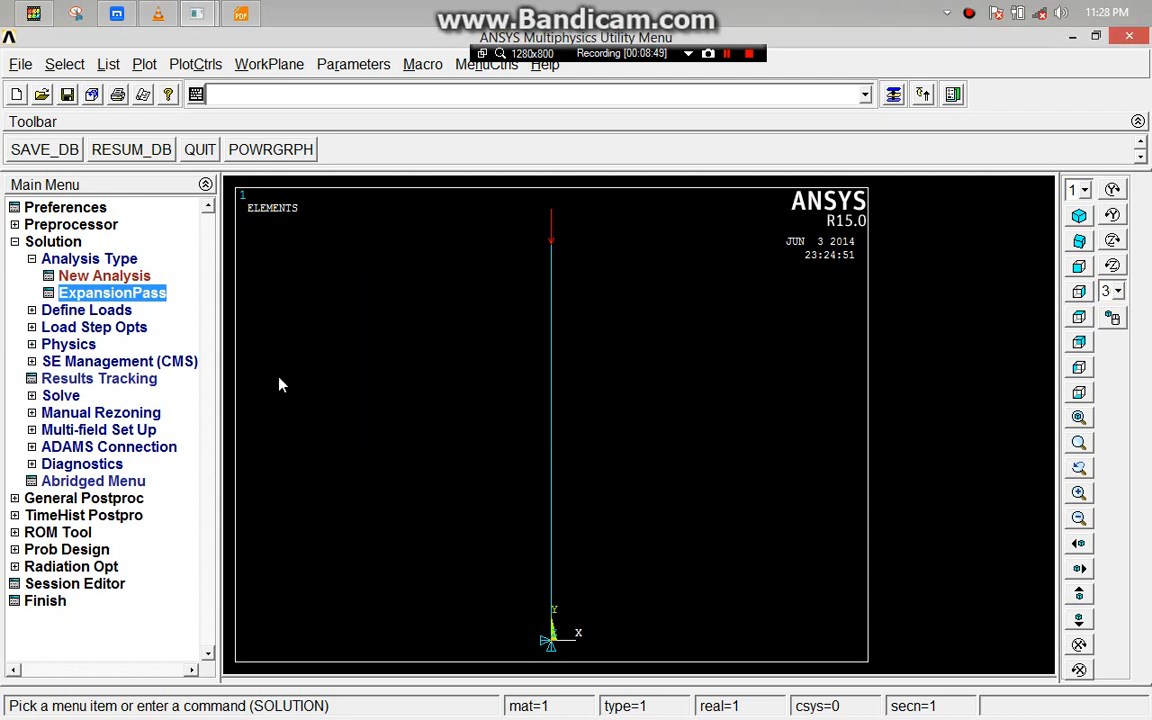
- Set the number of modes to expand to 1 in the single expansion load step options, leaving element results off
left_click(67, 330)
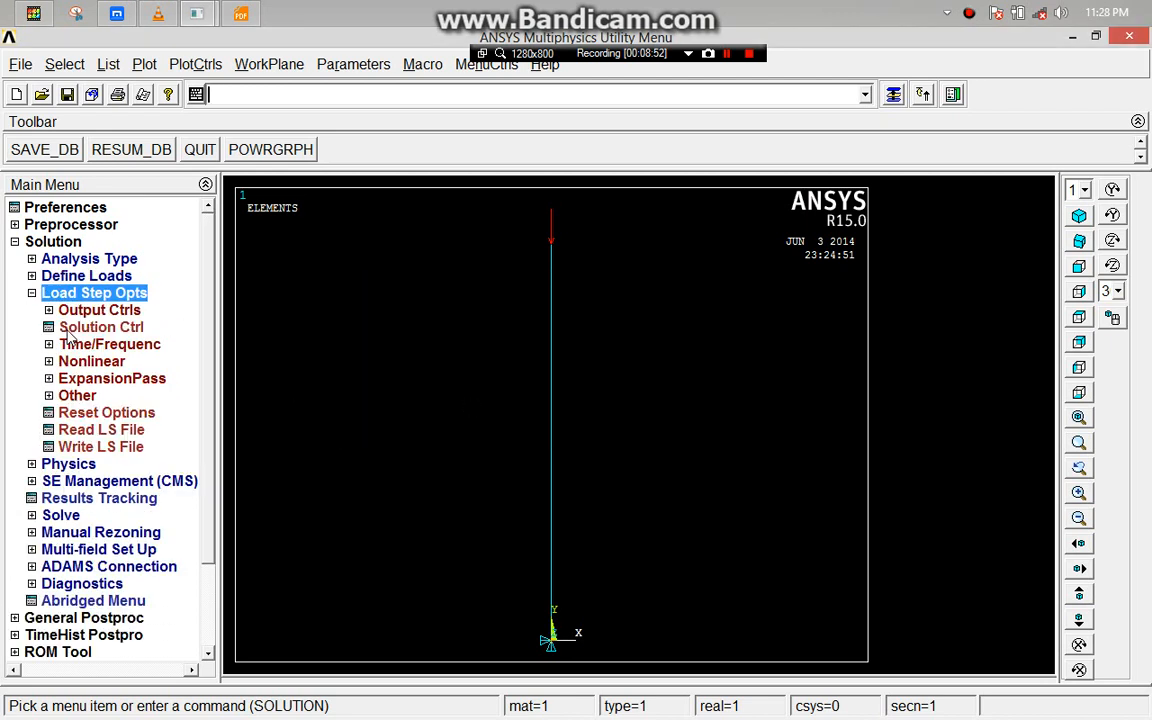
left_click(100, 380)
left_click(121, 396)
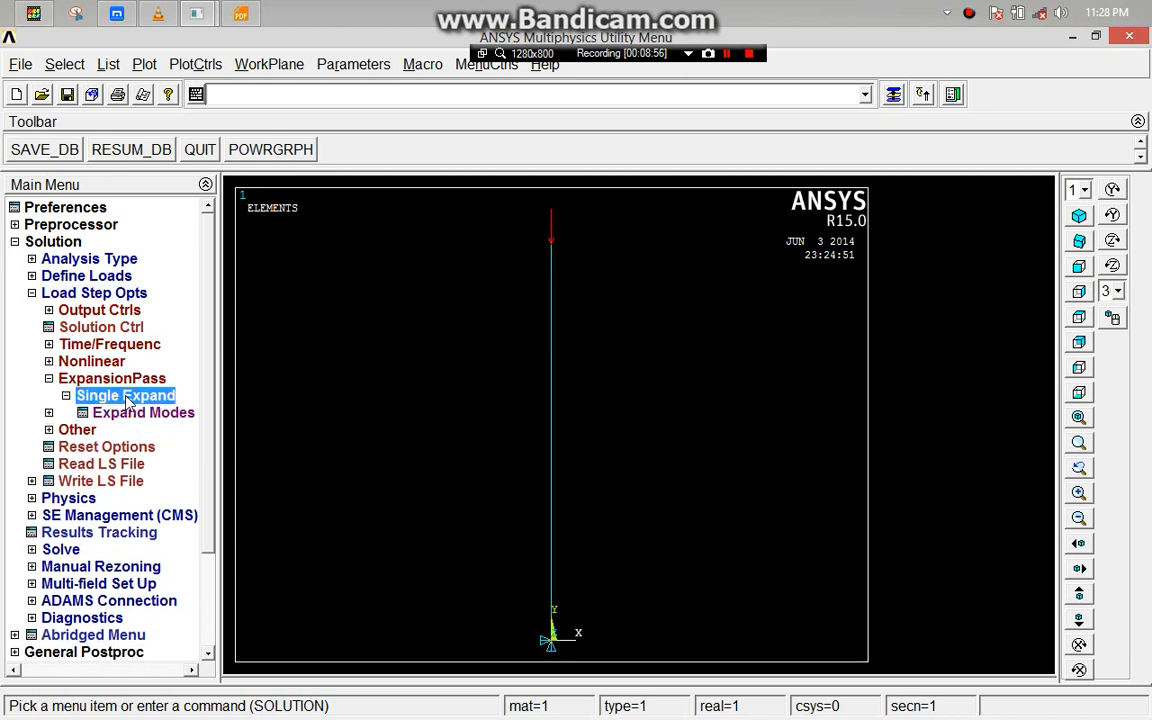
left_click(138, 416)
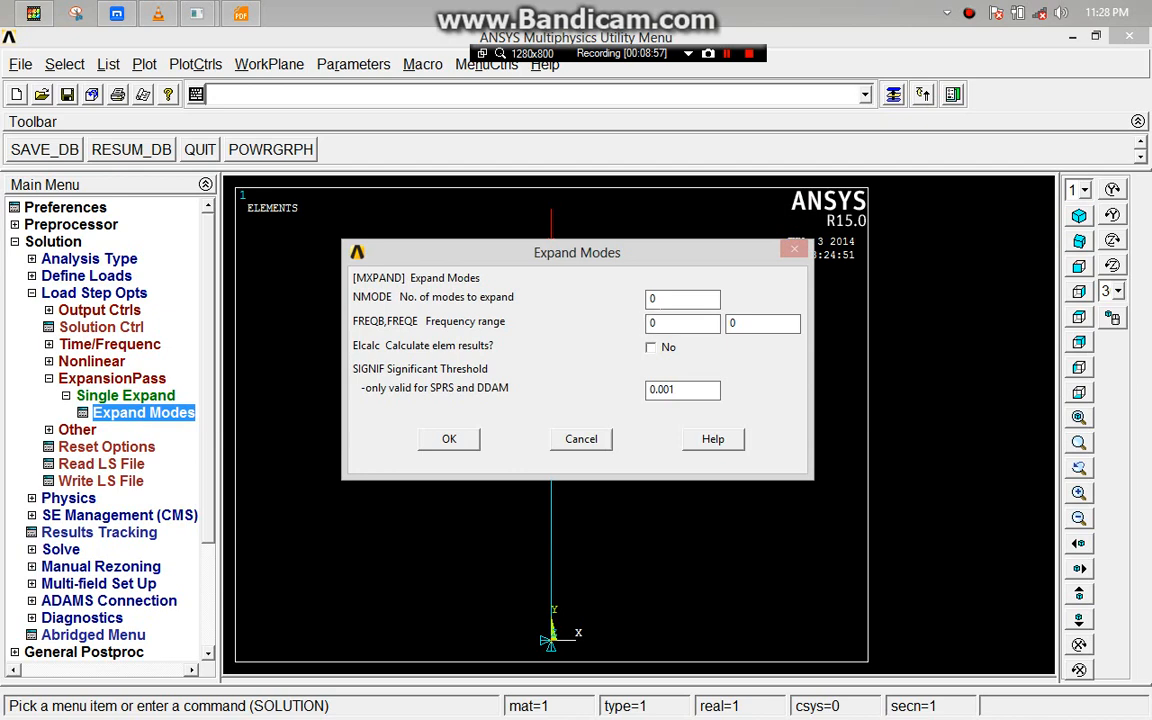
type("1")
left_click(442, 438)
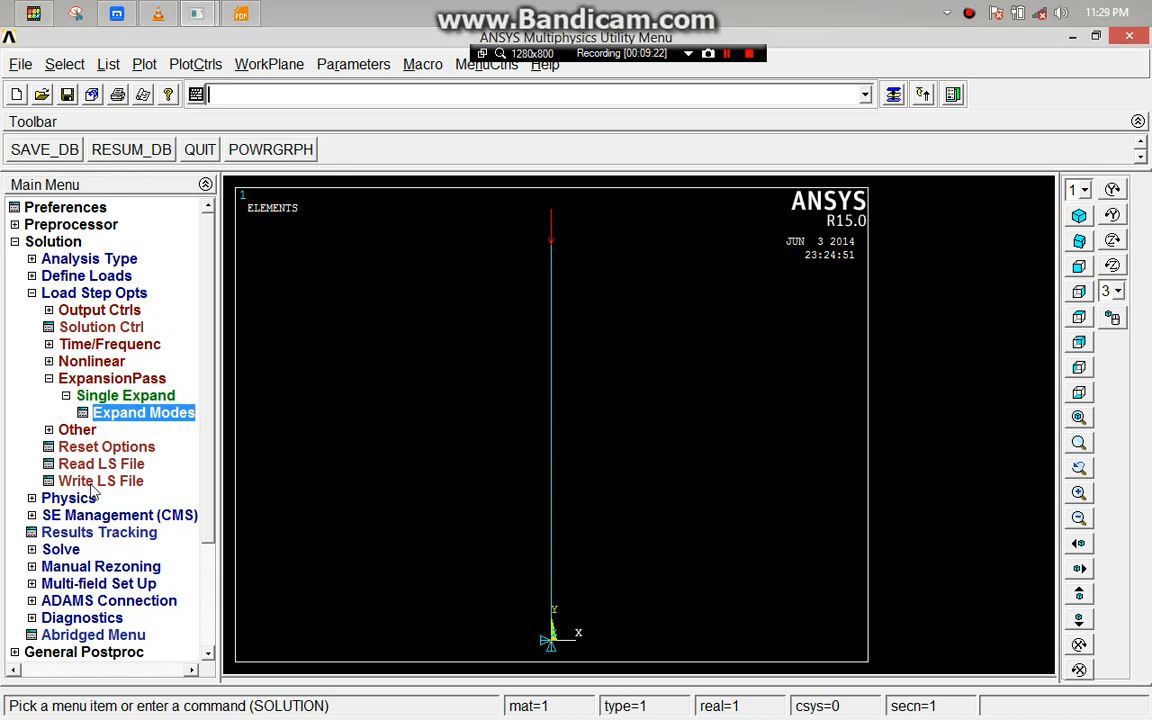
- Solve the current load step of the buckling analysis and close the solution note and status window
left_click(74, 551)
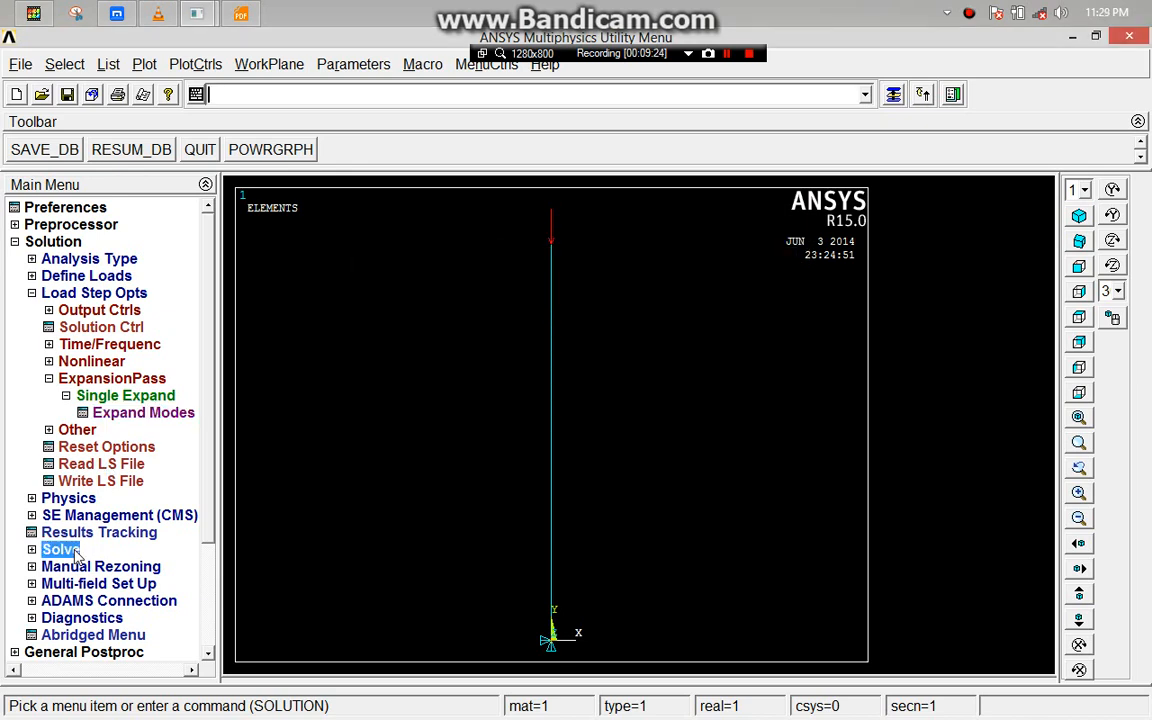
left_click(93, 378)
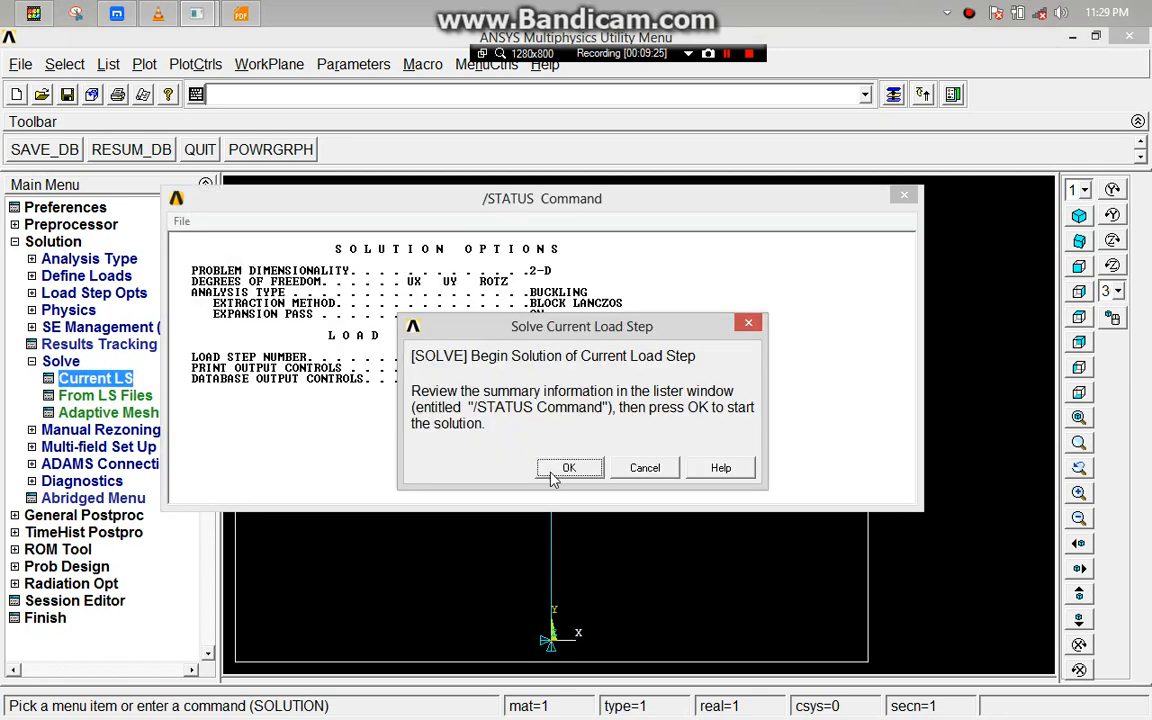
left_click(565, 468)
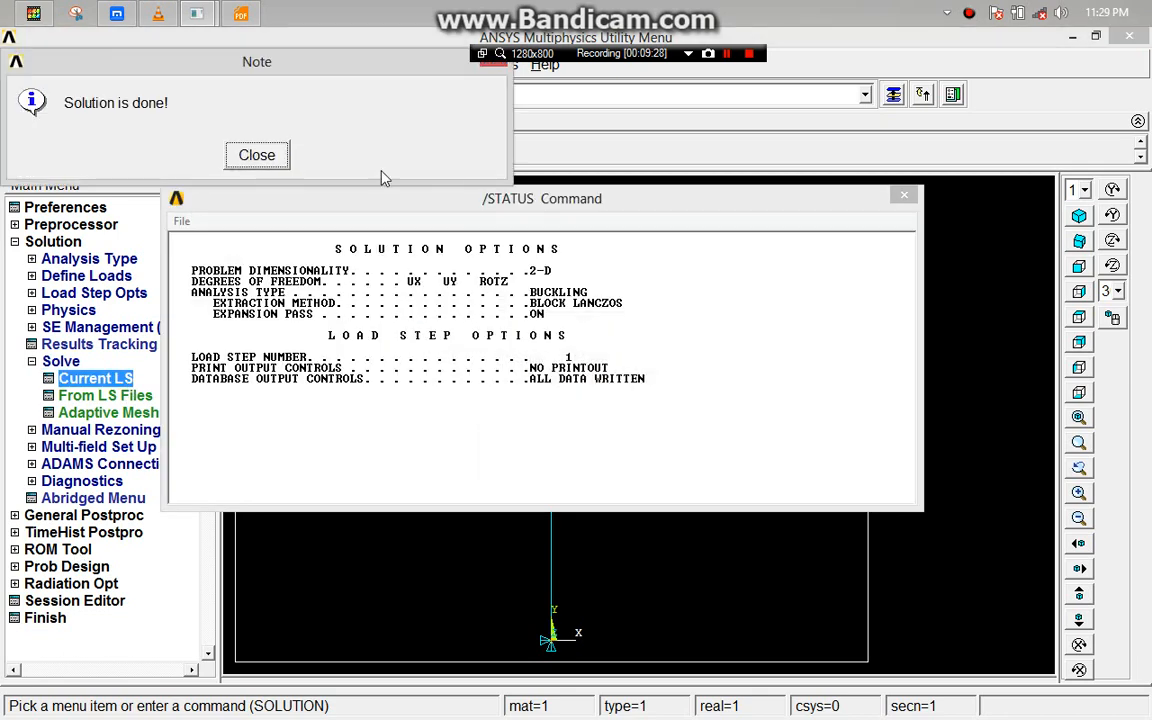
left_click(258, 154)
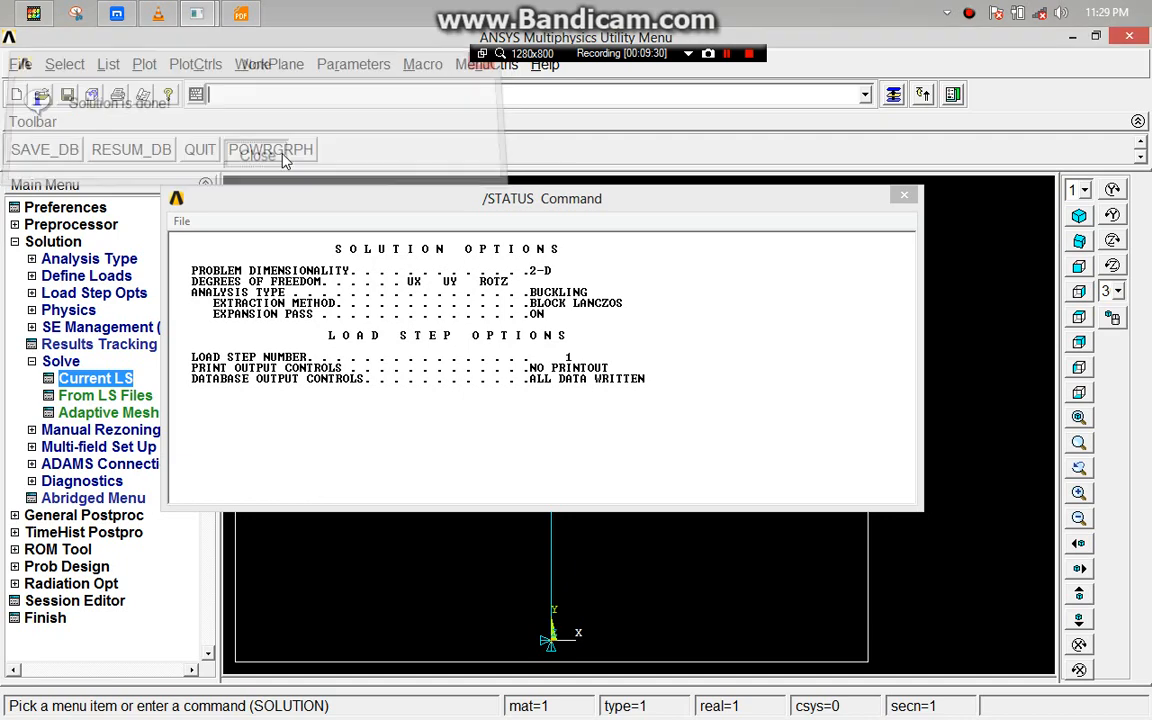
left_click(903, 194)
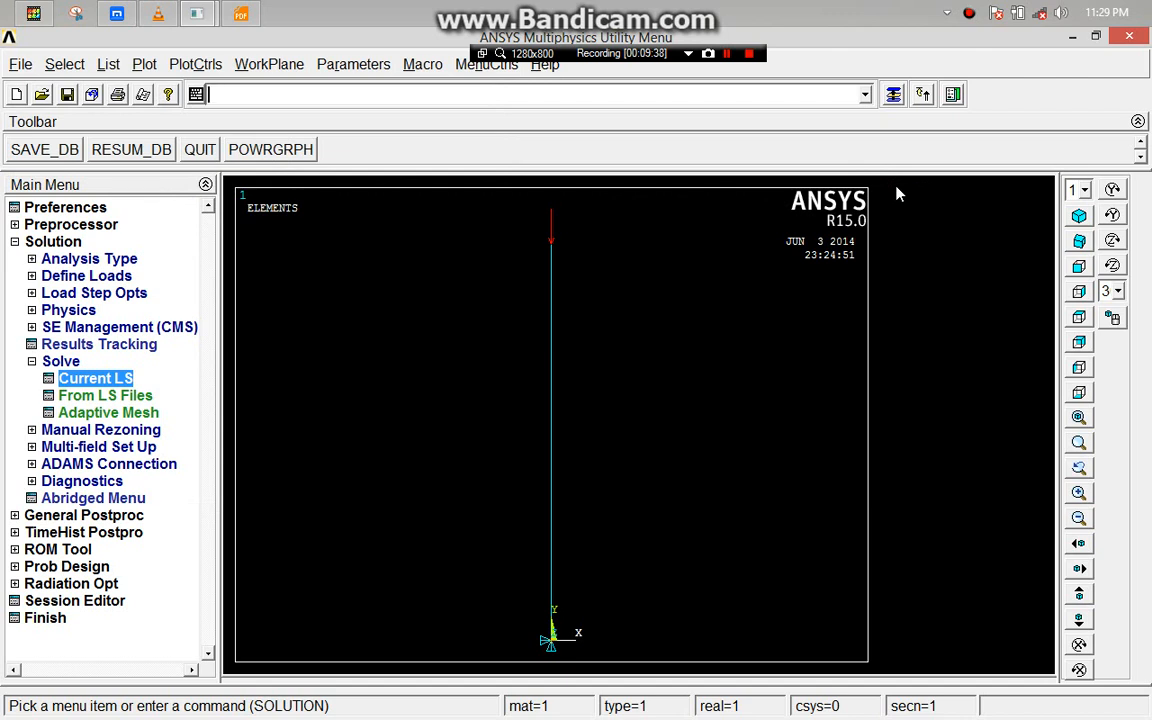
- Read the last set of buckling results into the general postprocessor
left_click(31, 362)
left_click(100, 464)
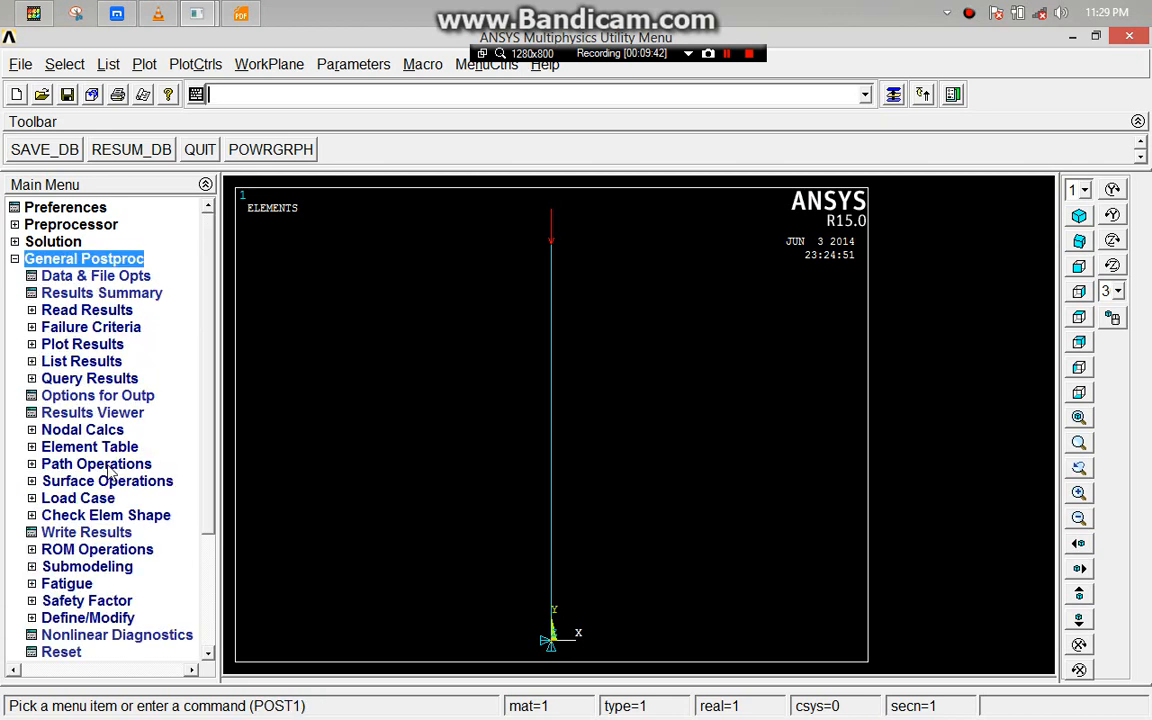
left_click(100, 345)
left_click(104, 312)
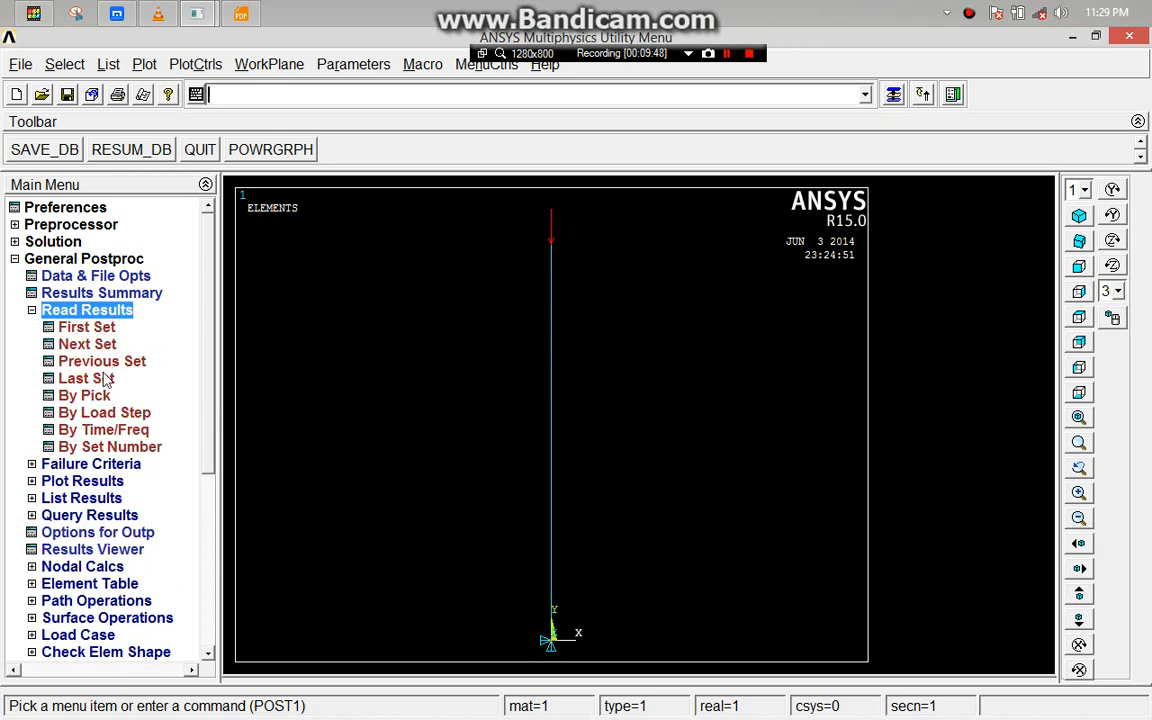
left_click(105, 380)
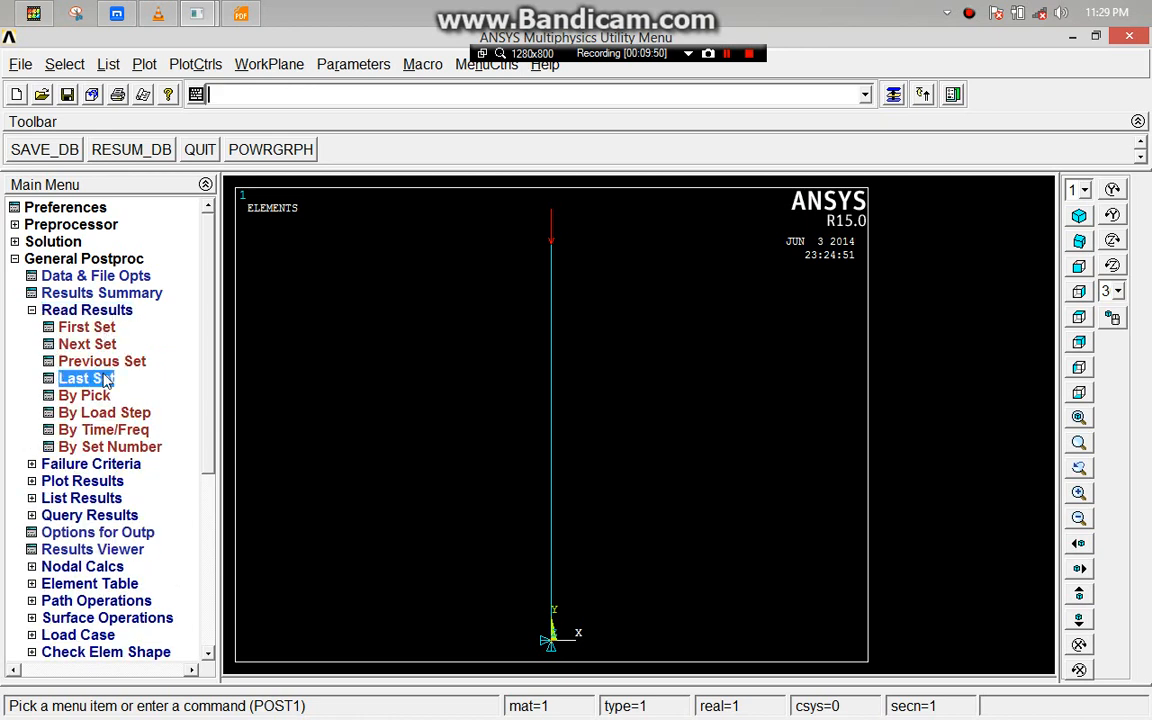
- Open the result listing choices in the general postprocessor
left_click(93, 499)
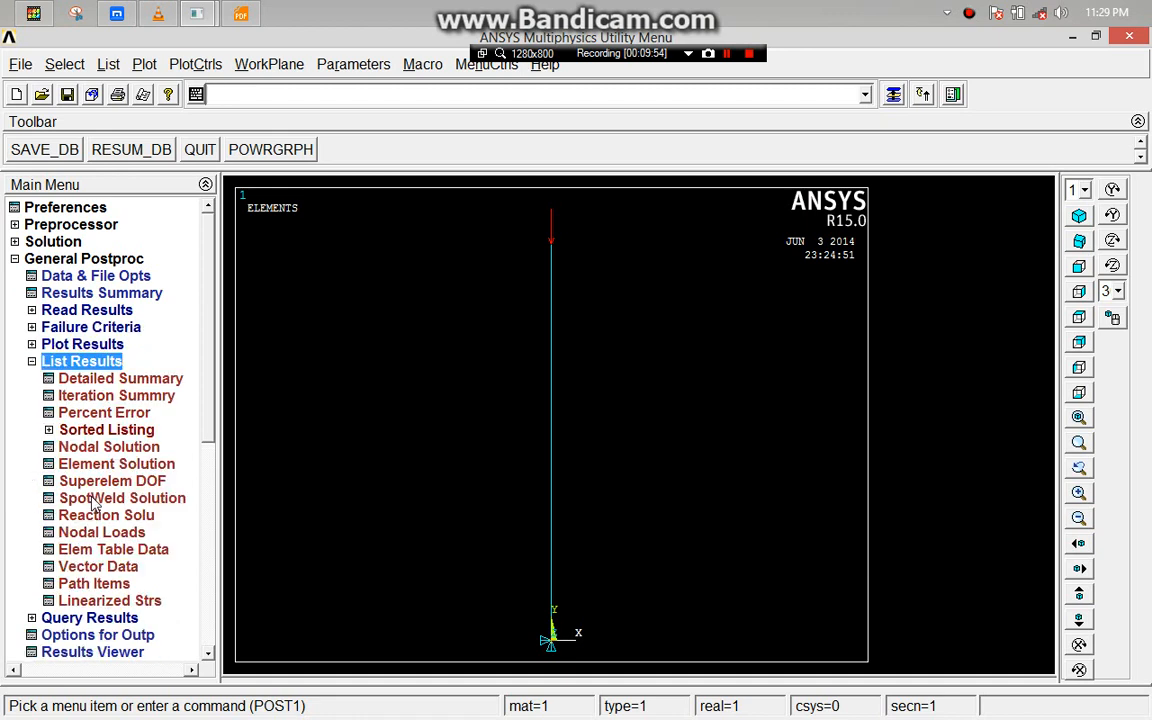